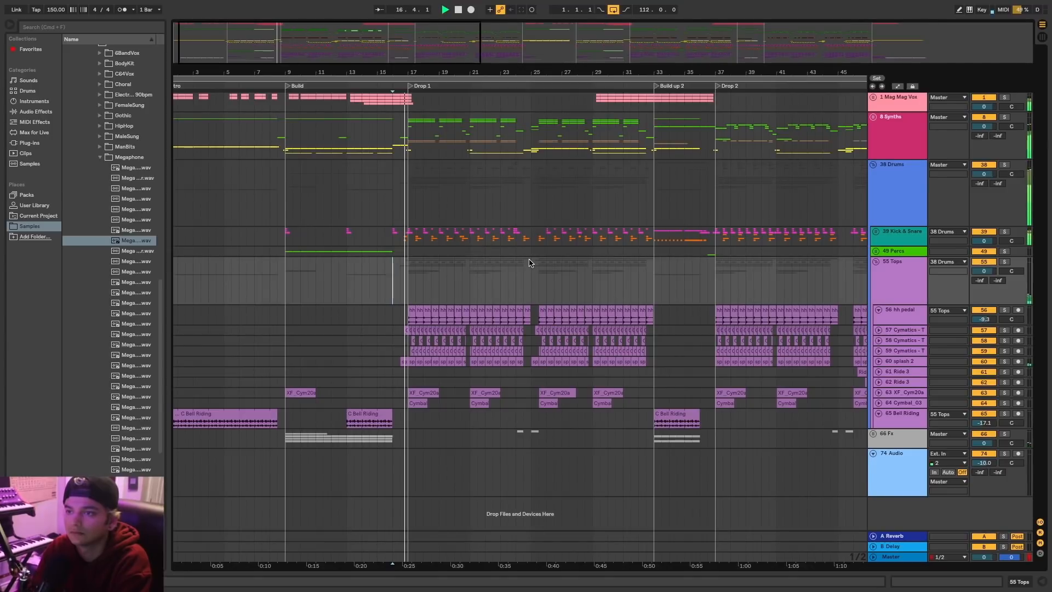
scroll(520, 271, right, 3)
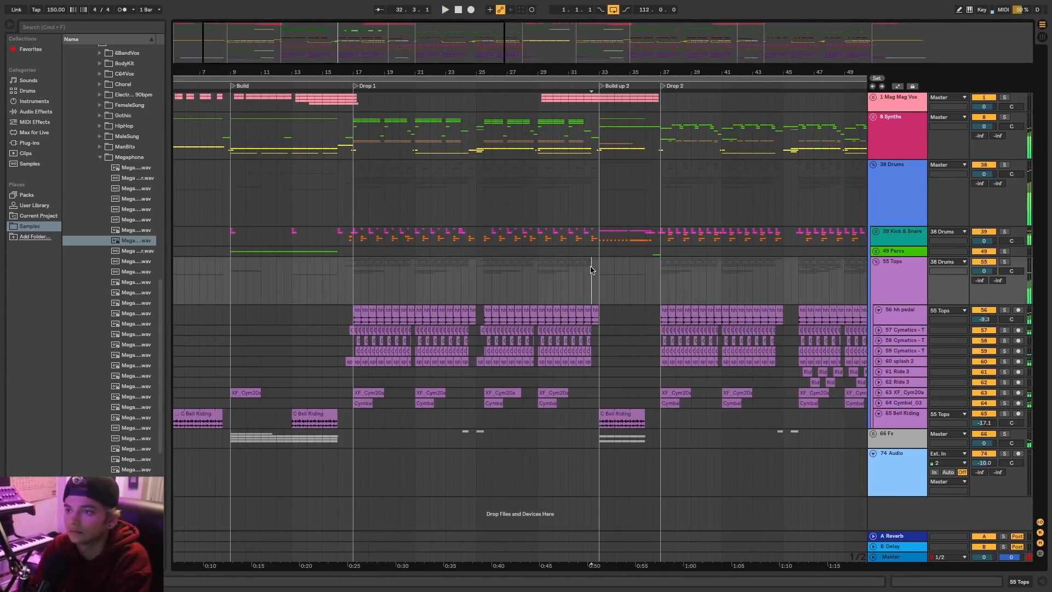
scroll(591, 270, right, 3)
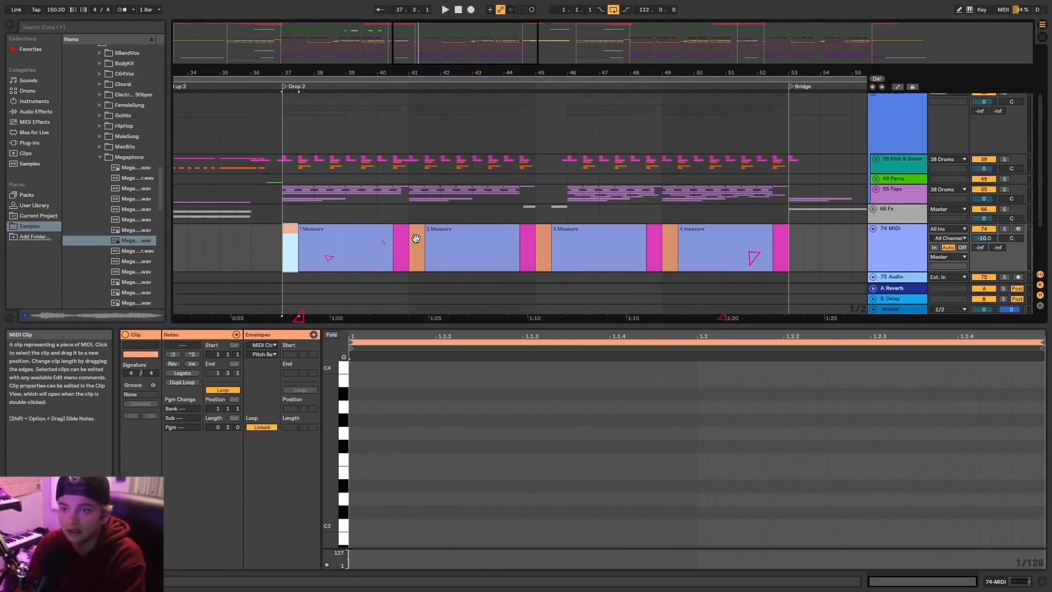
- Inspect the orange clips that open the second, third and fourth phrases of Drop 2 on the MIDI track
click(416, 239)
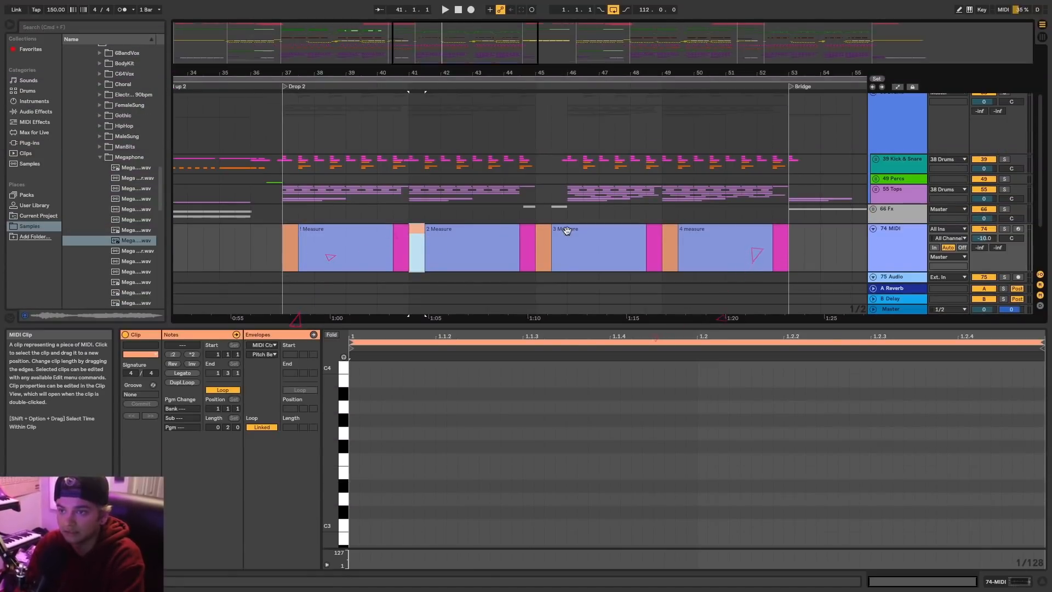
click(543, 239)
click(658, 240)
click(671, 238)
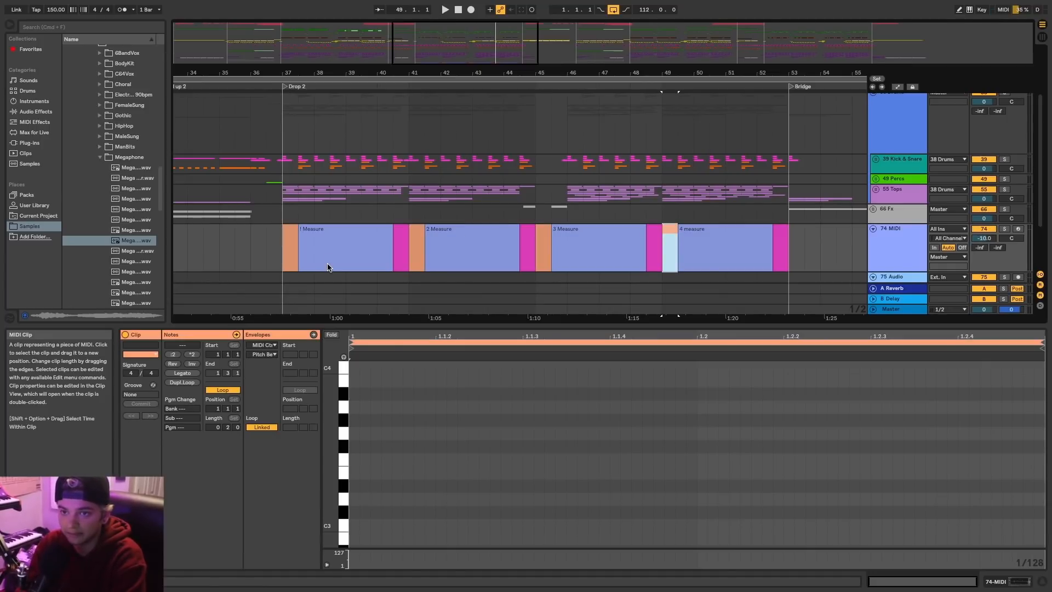
- Inspect the pink clips that close each of the four phrases of Drop 2 on the MIDI track
click(401, 239)
click(529, 237)
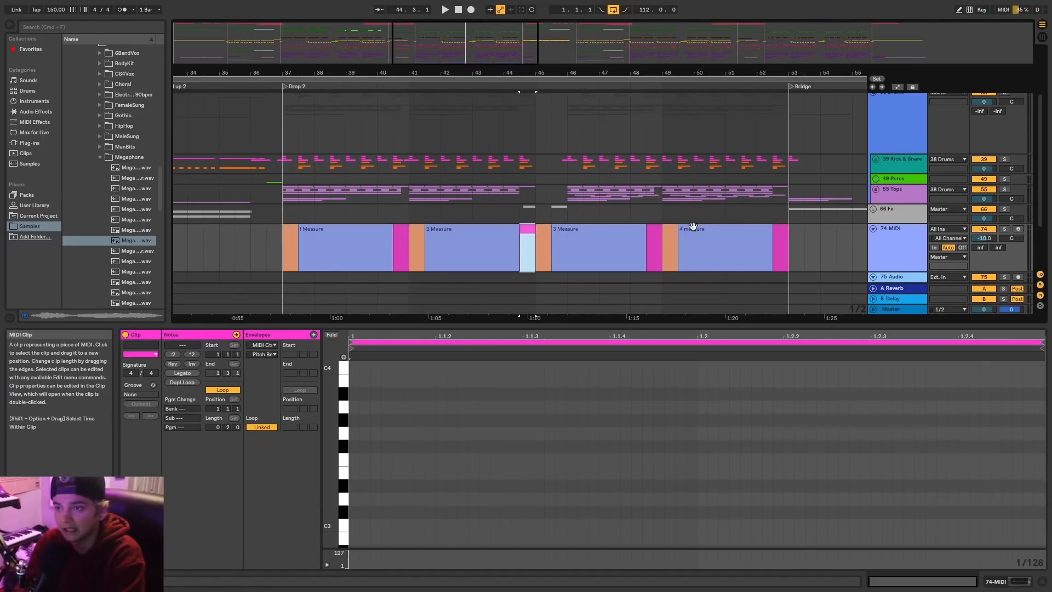
click(653, 231)
click(782, 239)
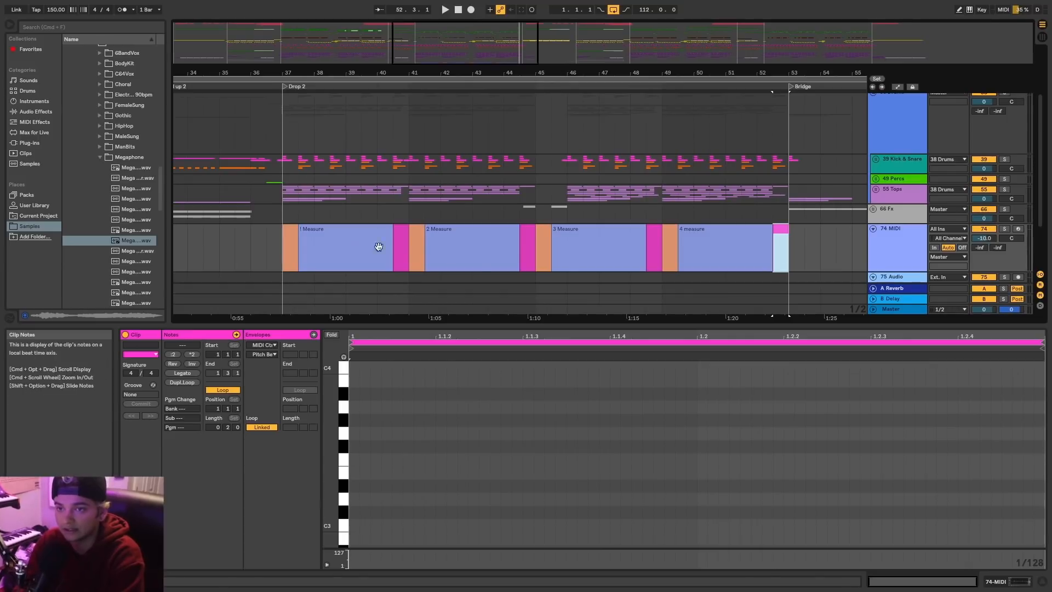
- Play Drop 2 from its start at bar 37 and audition the soloed Synths group against the four measure clips
click(283, 239)
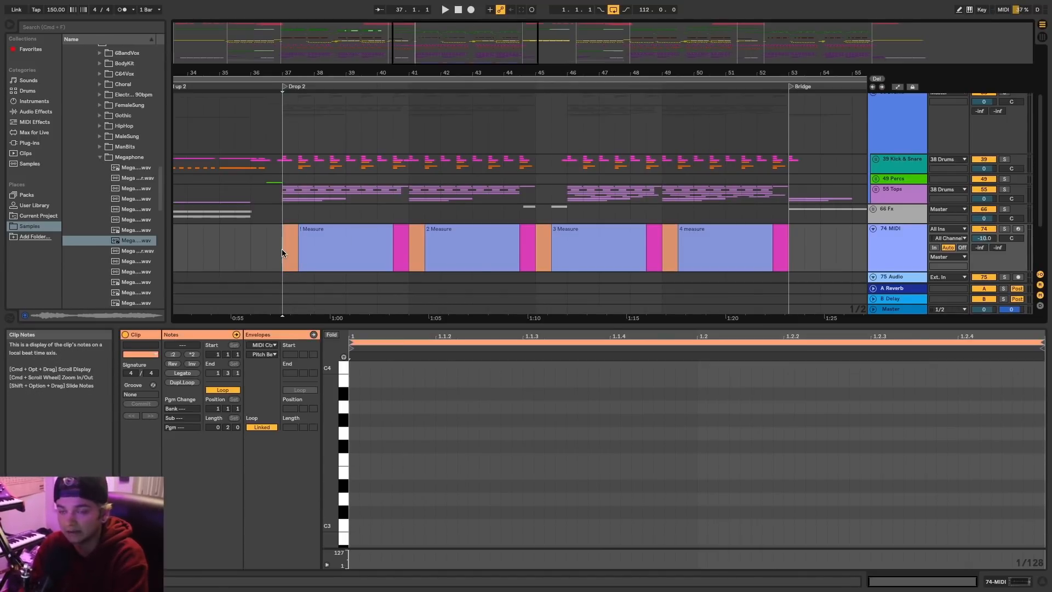
key(space)
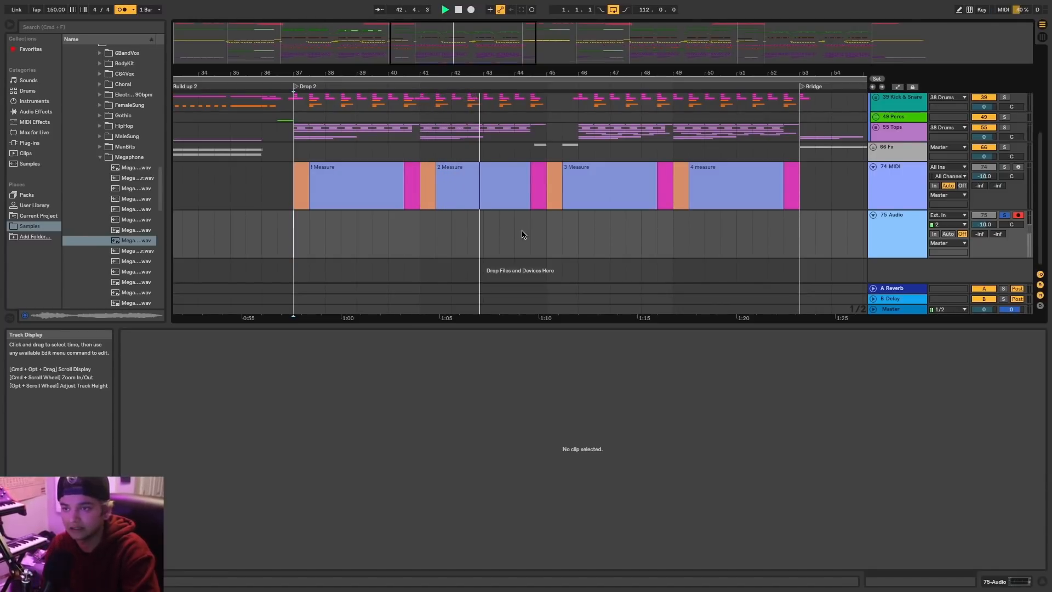
click(1016, 216)
scroll(1015, 216, up, 2)
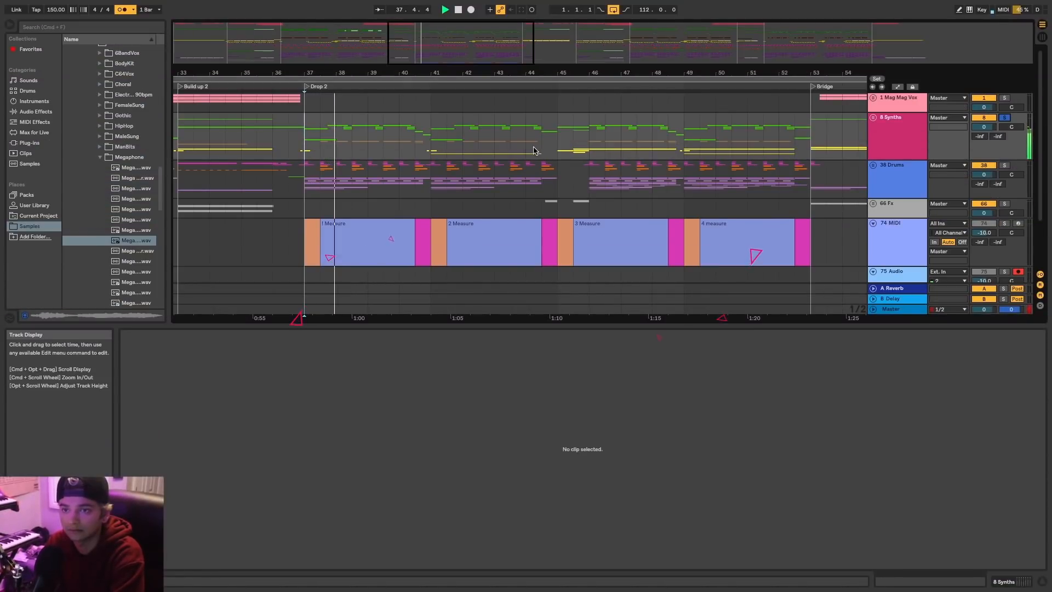
drag(441, 69, 441, 72)
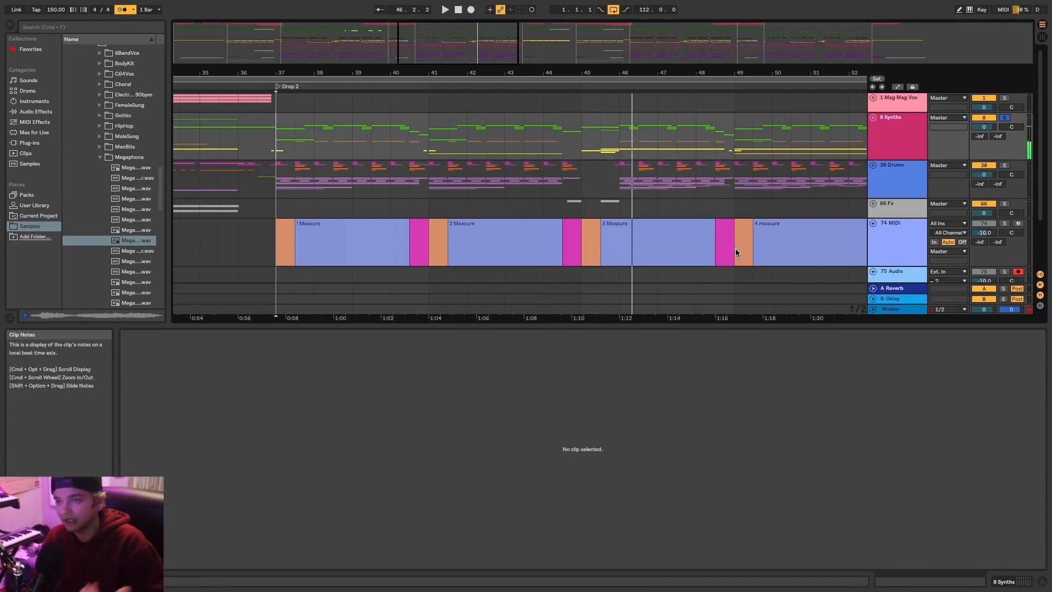
- Turn off solo on the Synths group and place the insert marker at the start of Drop 2
click(1006, 117)
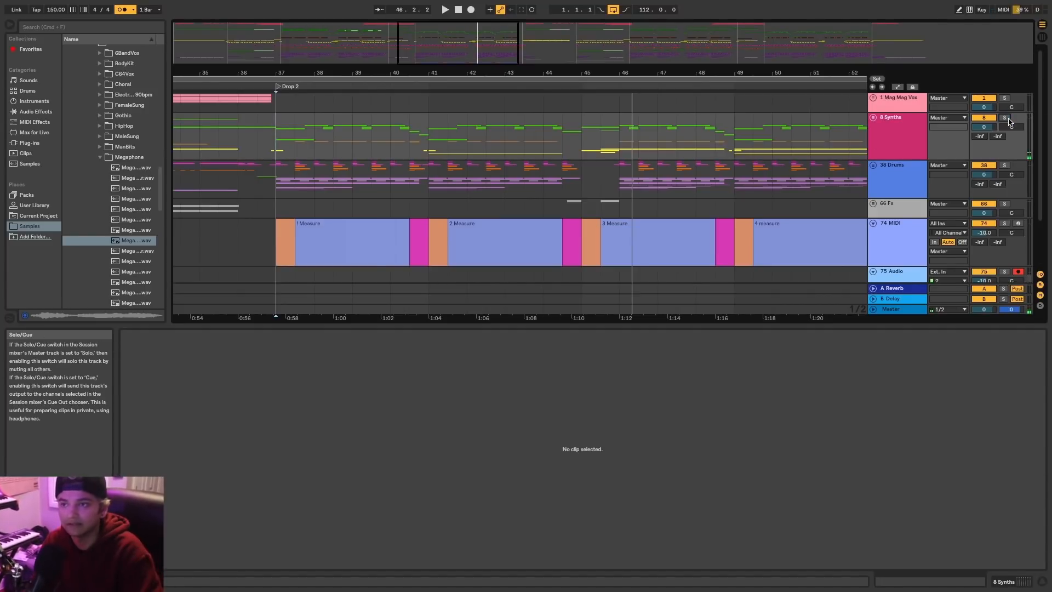
drag(718, 72, 718, 72)
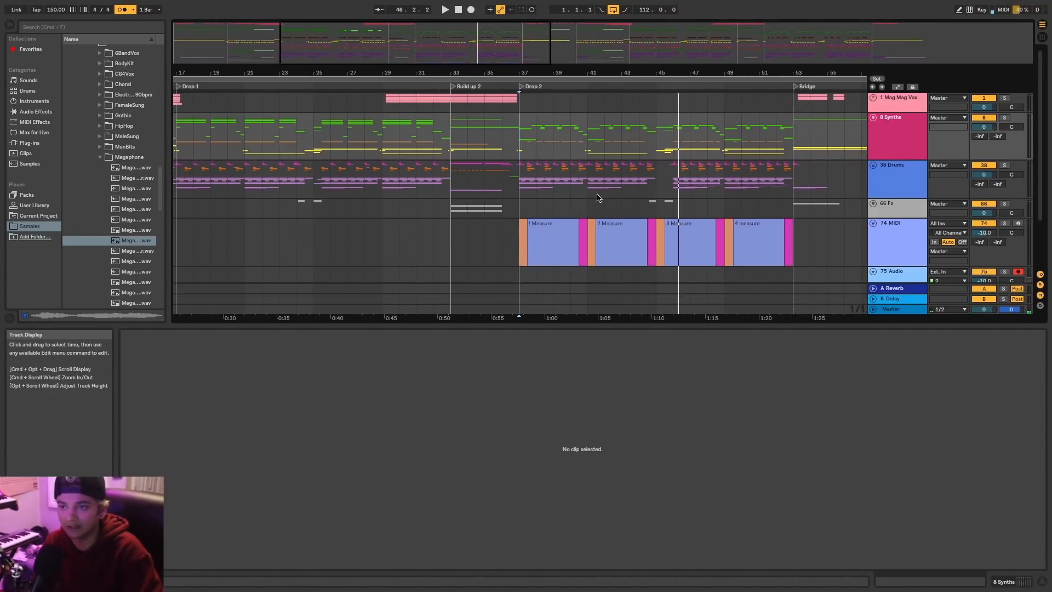
click(519, 242)
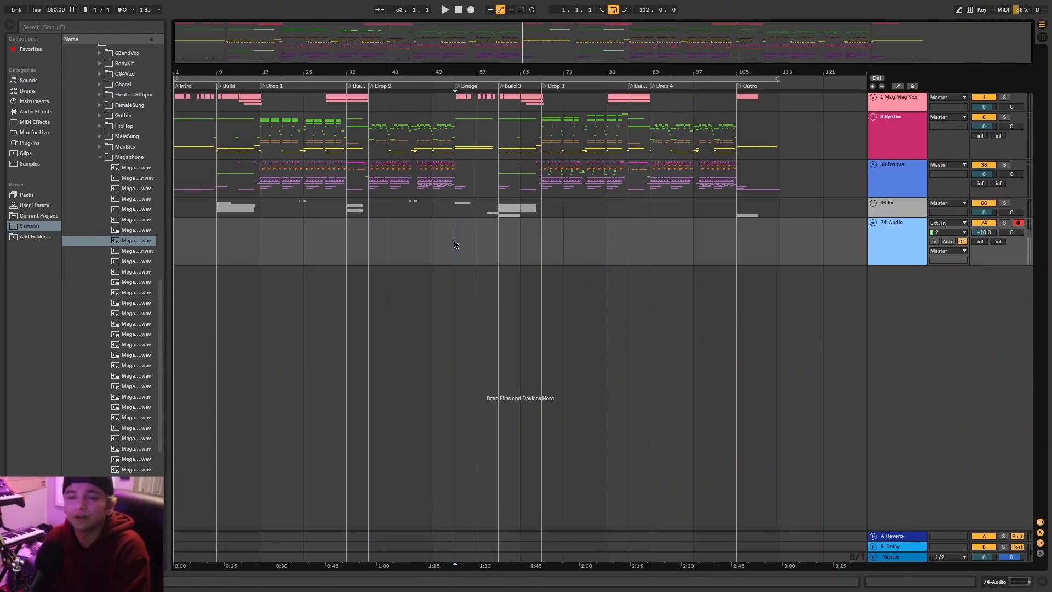
- Review the song's sections on the empty audio track, selecting the Bridge and marking the Build, Intro and Outro
drag(454, 244, 497, 244)
click(218, 237)
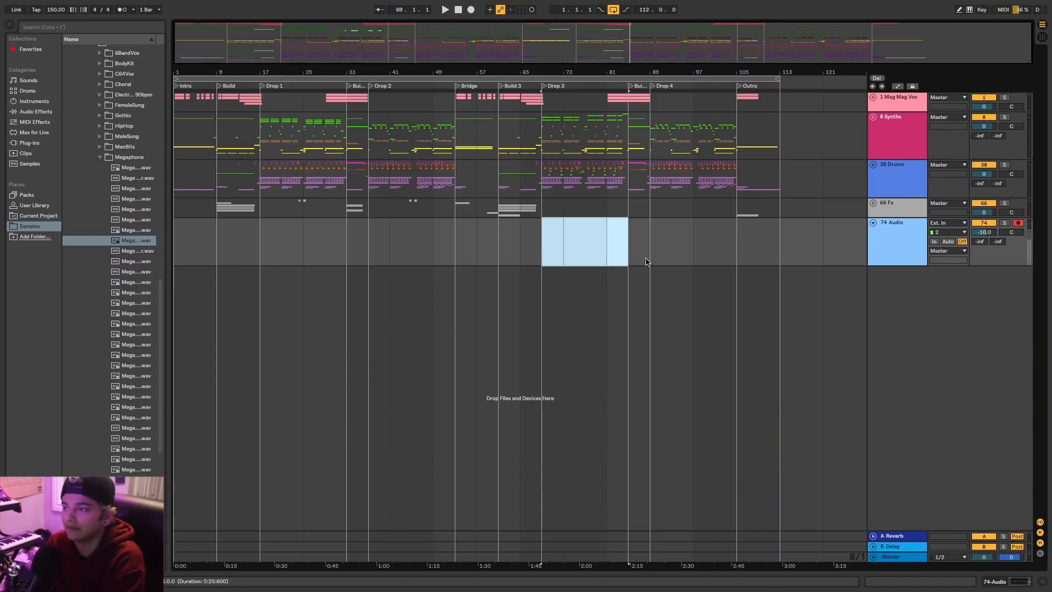
click(200, 240)
click(763, 242)
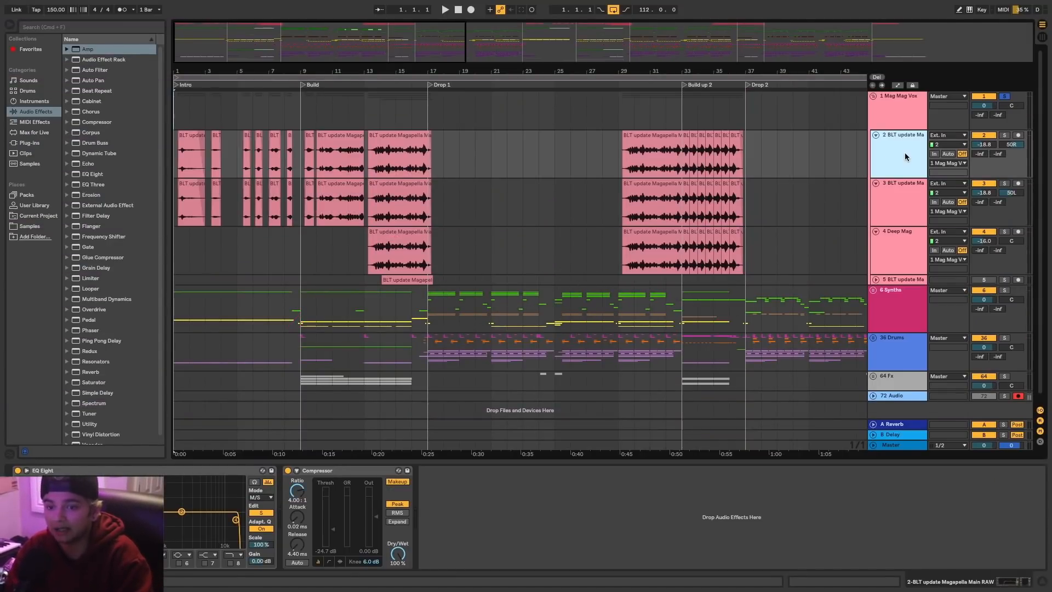
- Compare the device chains and panning of the two main Magapella vocal tracks, one panned 50R and the other 50L
click(895, 187)
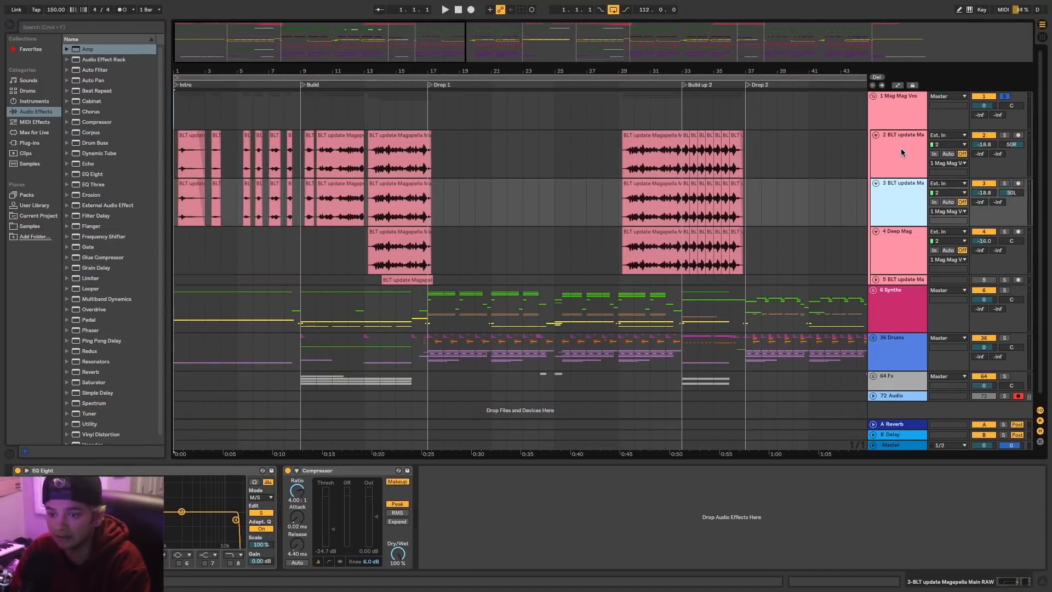
click(901, 148)
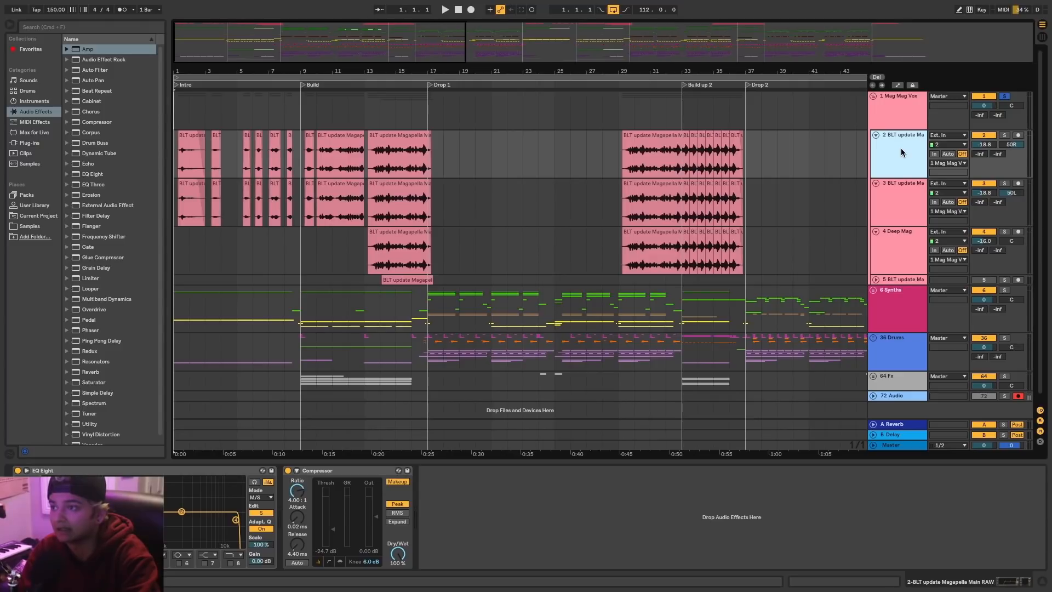
click(899, 221)
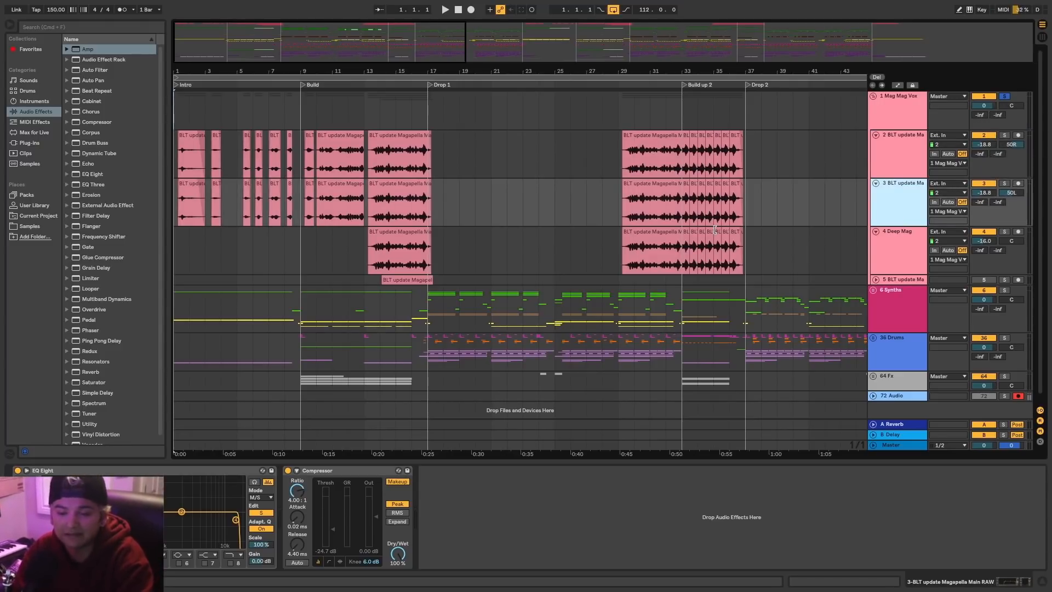
click(494, 200)
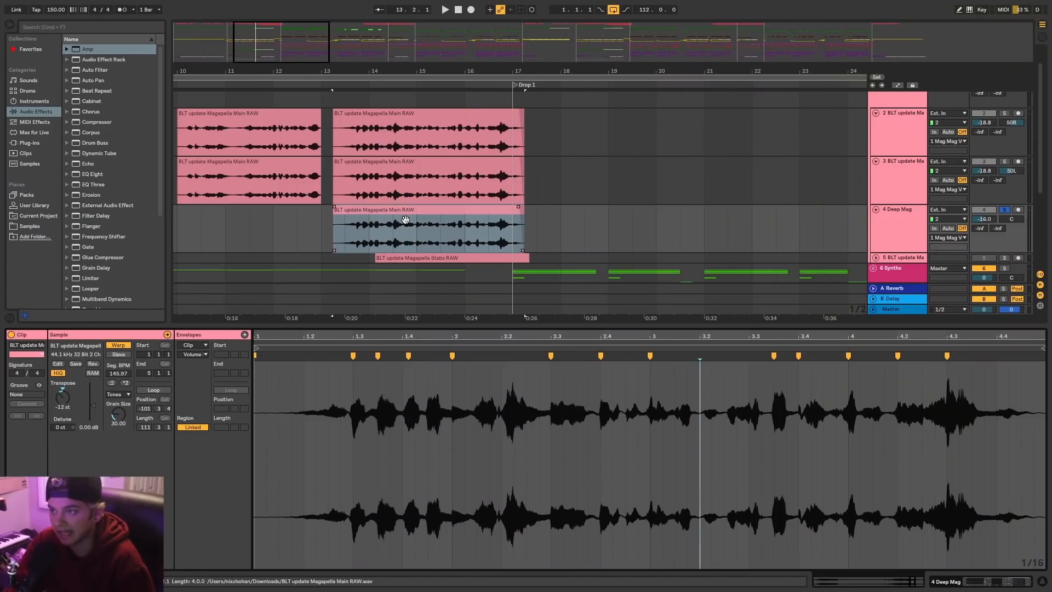
- Bypass the effects rack on the Deep Mag track and place the insert marker at bar 13
click(551, 425)
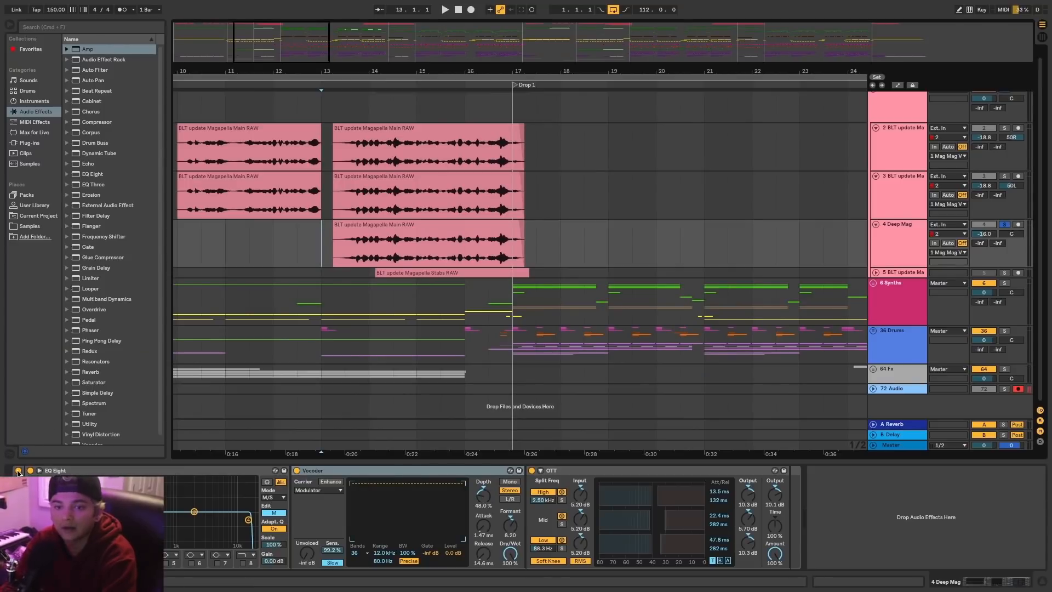
click(18, 471)
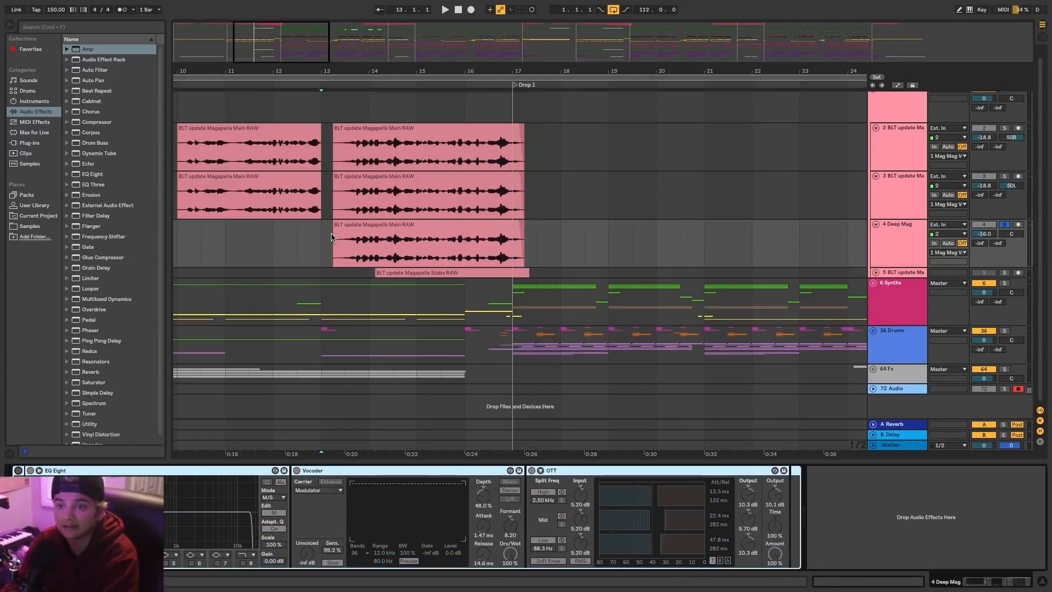
click(324, 249)
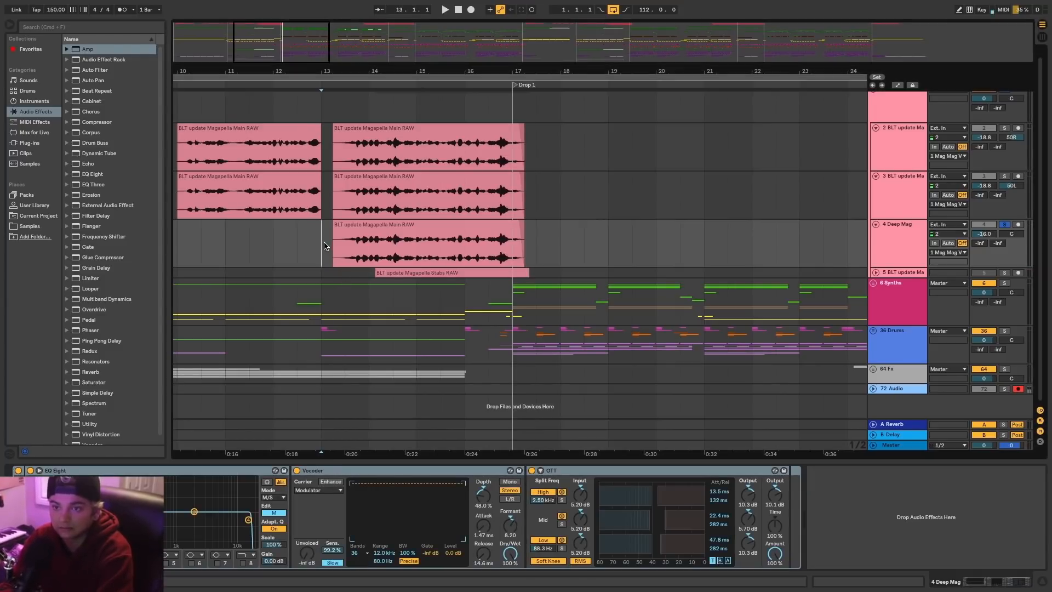
- Play the soloed Deep Mag vocal from bar 13 with its effects rack on, and examine its Vocoder settings
key(space)
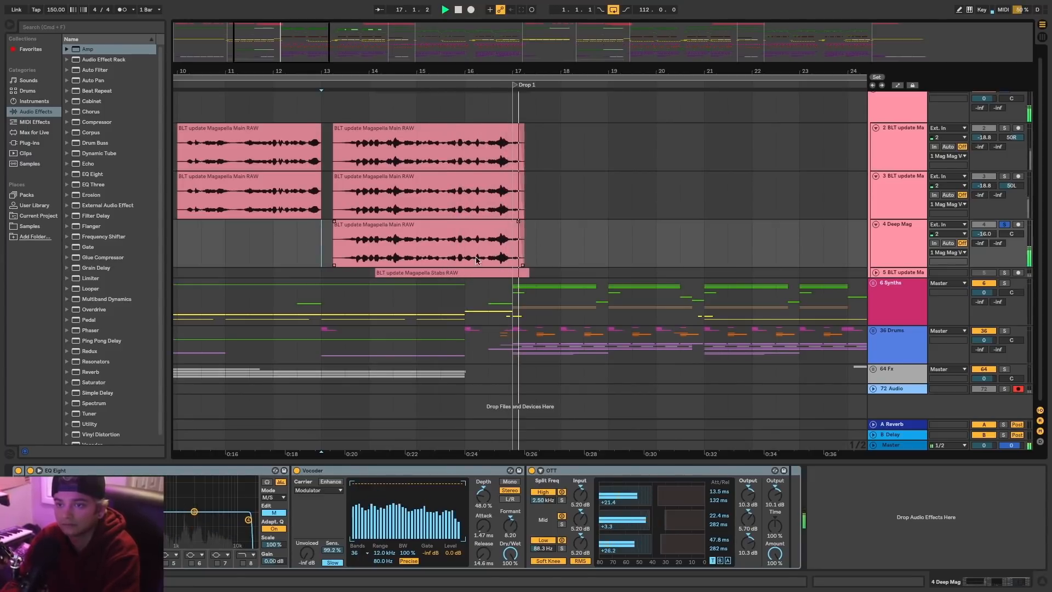
key(space)
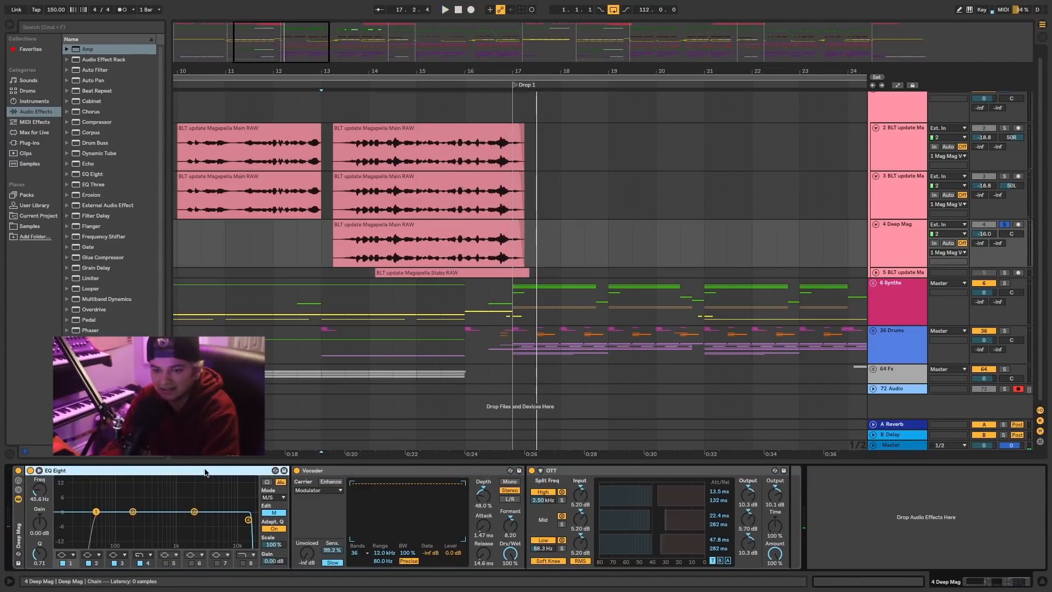
click(422, 489)
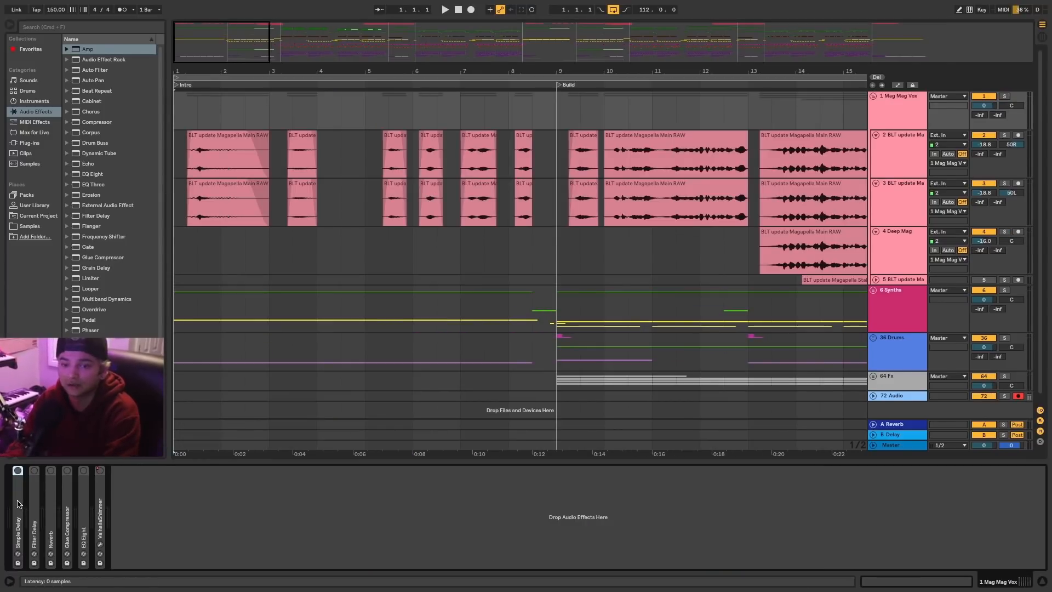
- Unfold and turn on the Simple Delay and the Filter Delay on the Mag Mag Vox group
double_click(20, 502)
click(18, 470)
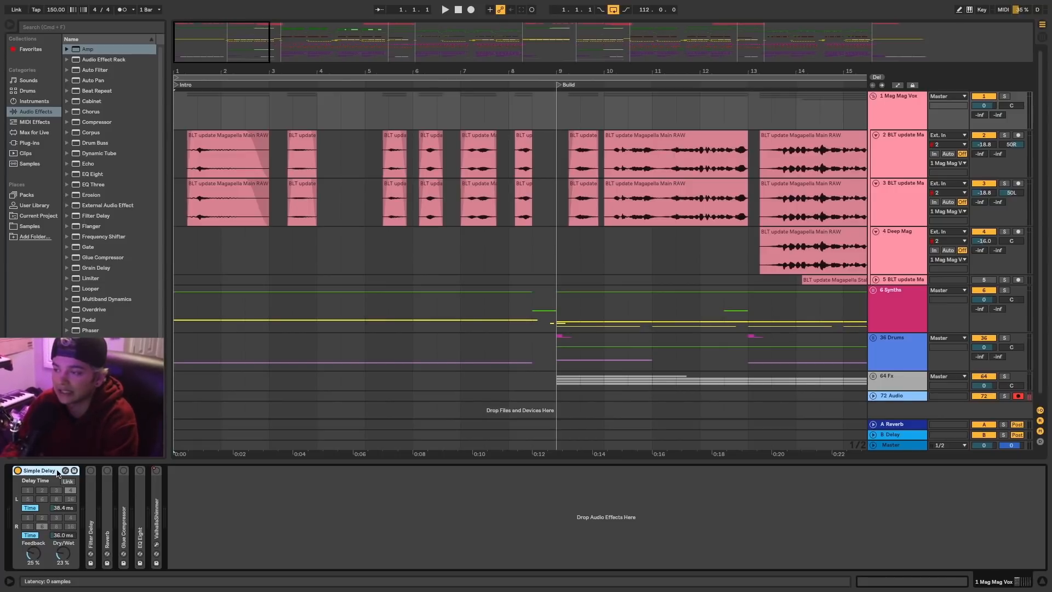
double_click(90, 475)
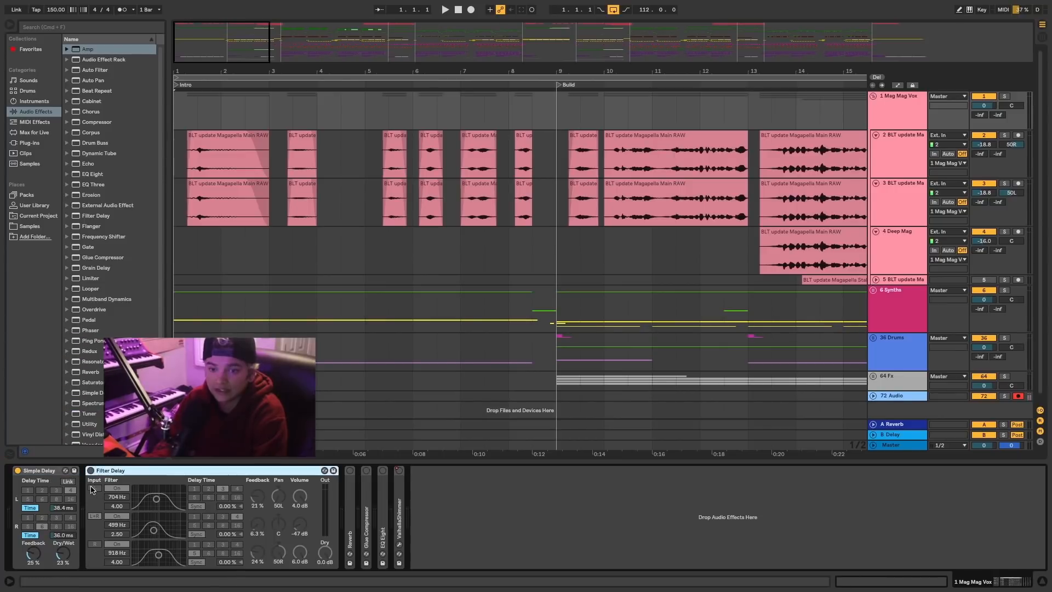
click(90, 471)
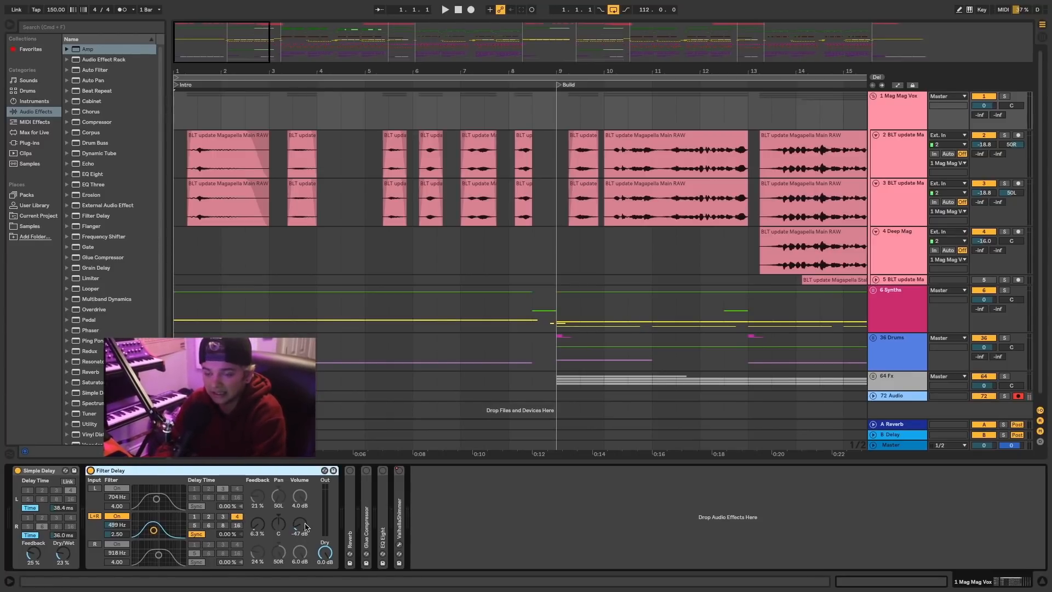
- Unfold the Reverb and the Glue Compressor on the Mag Mag Vox group and turn the compressor on
double_click(347, 519)
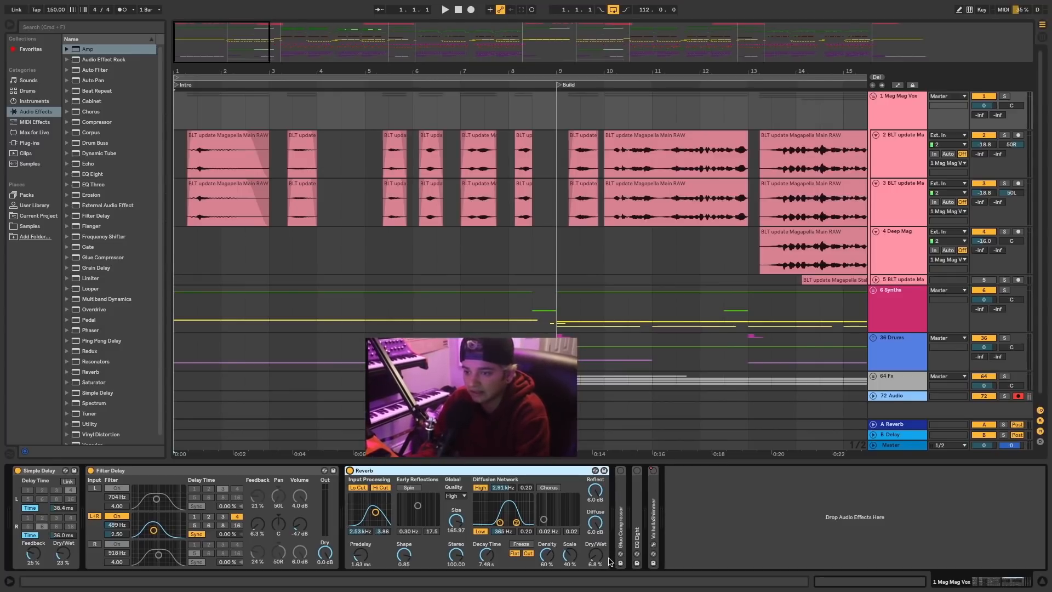
double_click(619, 515)
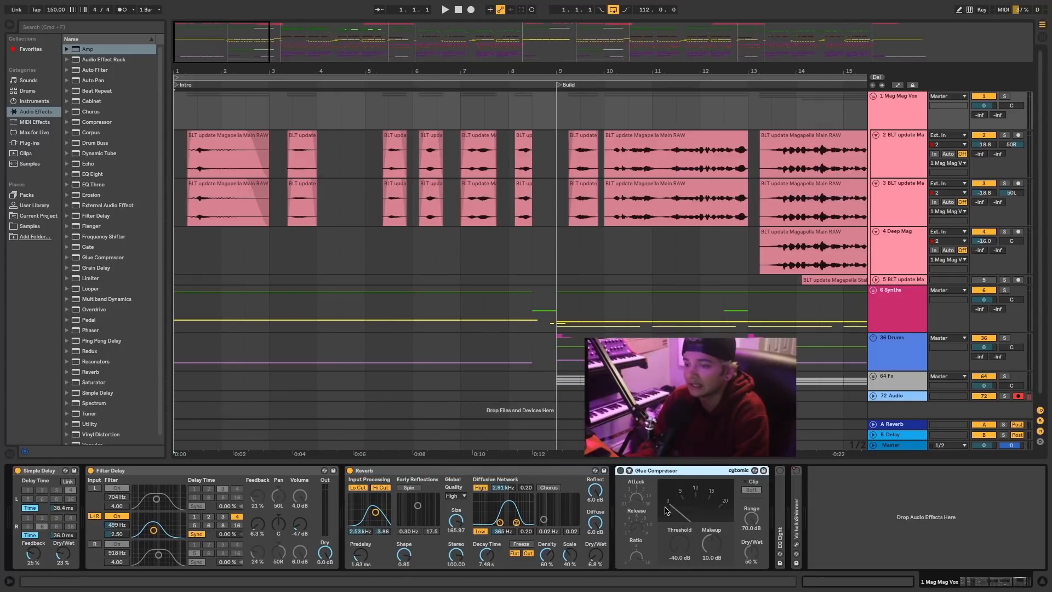
click(620, 471)
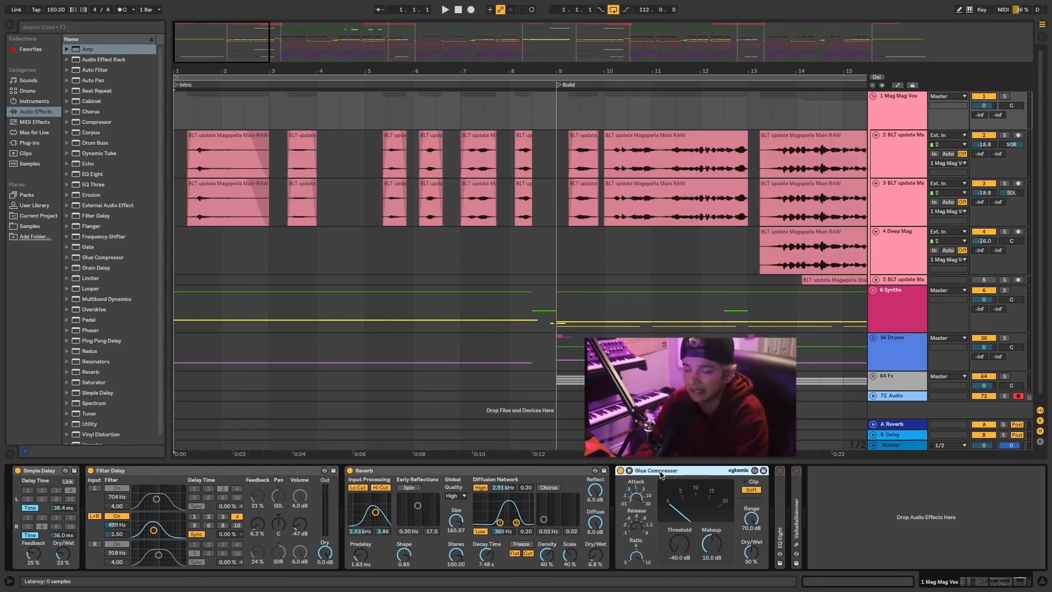
- Unfold EQ Eight and ValhallaShimmer on the Mag Mag Vox group, and move the ValhallaShimmer window over the arrangement
double_click(781, 485)
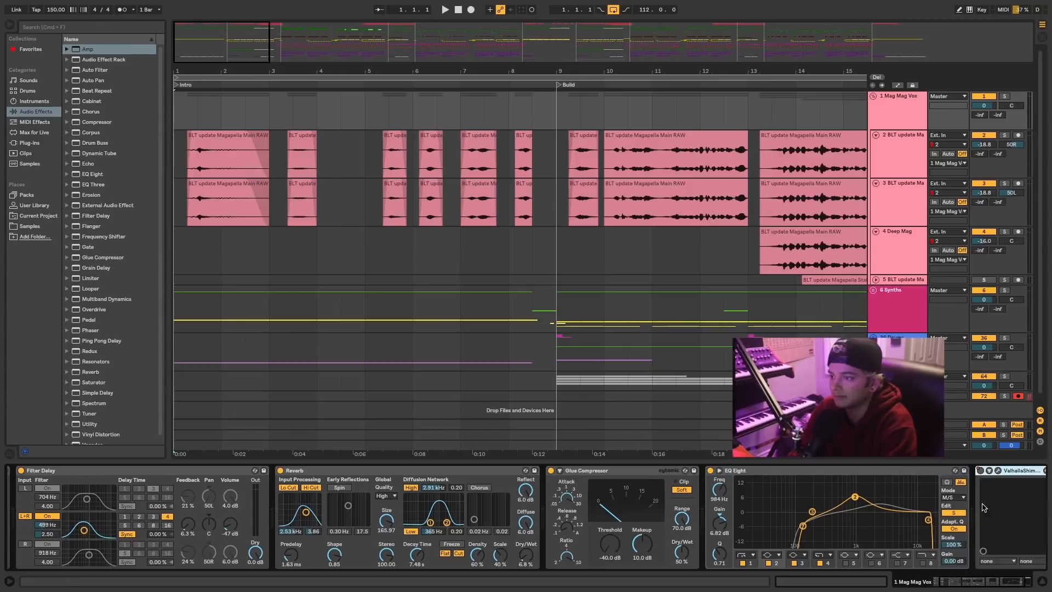
double_click(980, 518)
drag(886, 8, 529, 292)
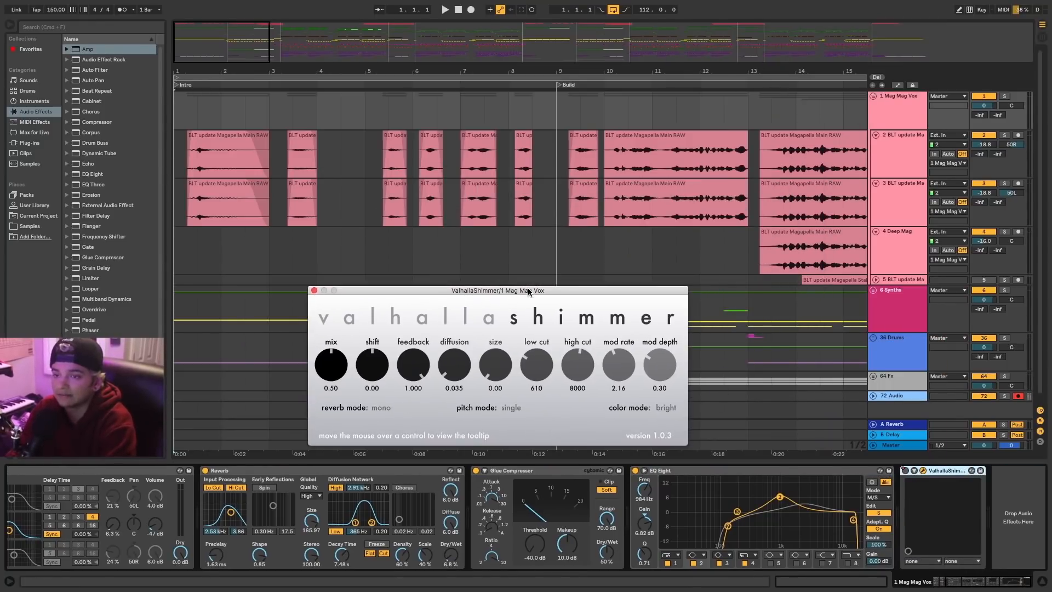
- Play the Mag Mag Vox group soloed from bar 8 to hear its full effect chain
click(900, 114)
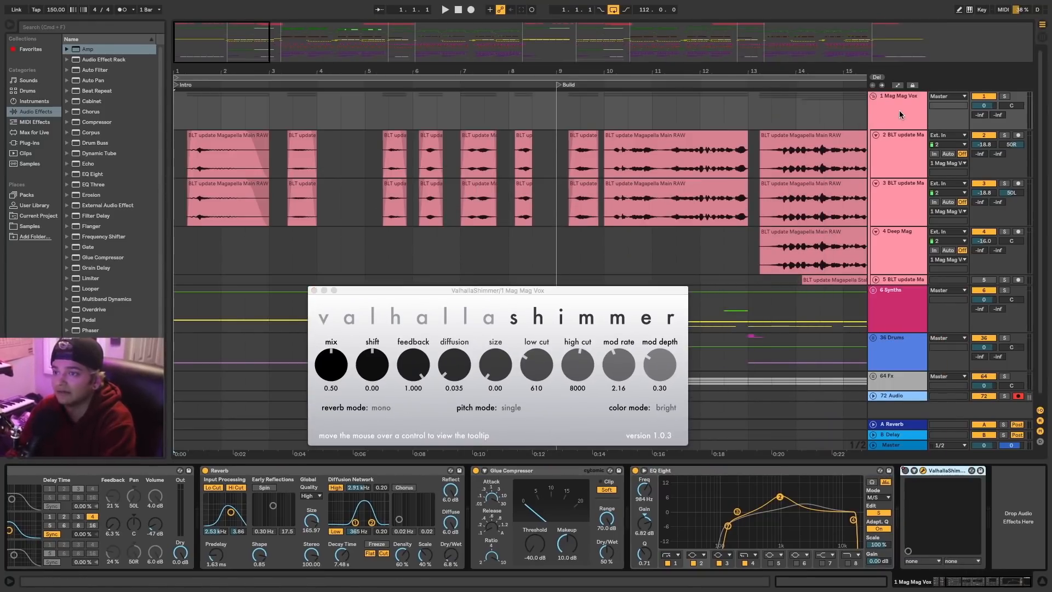
click(512, 116)
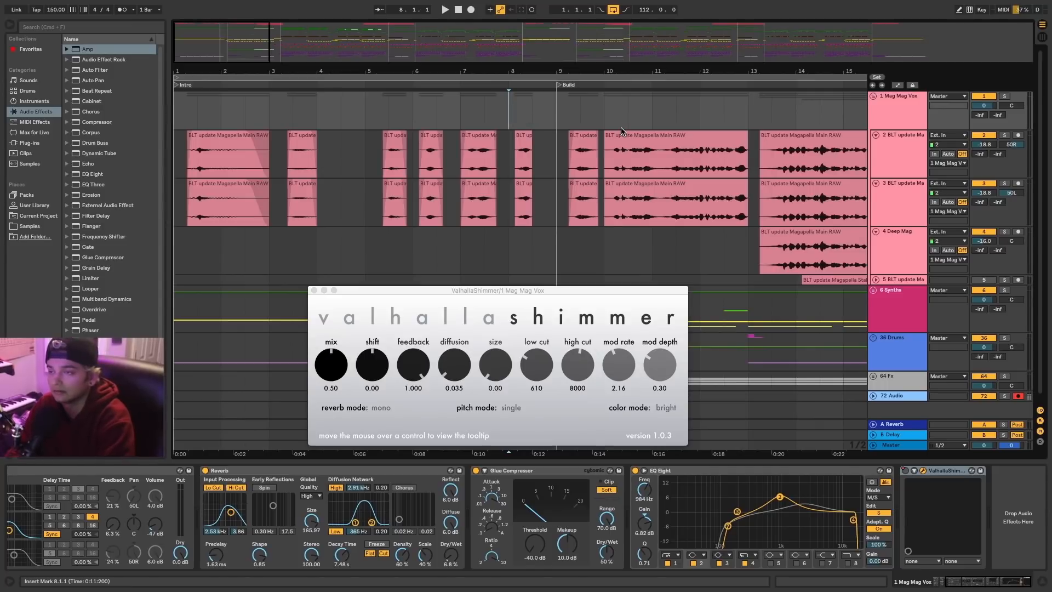
key(space)
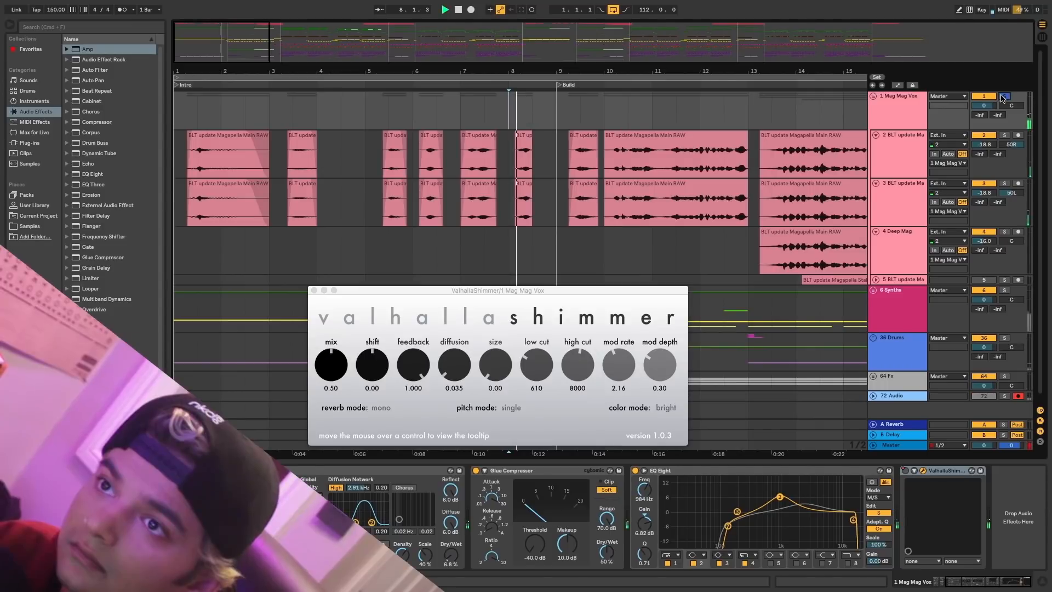
click(1003, 97)
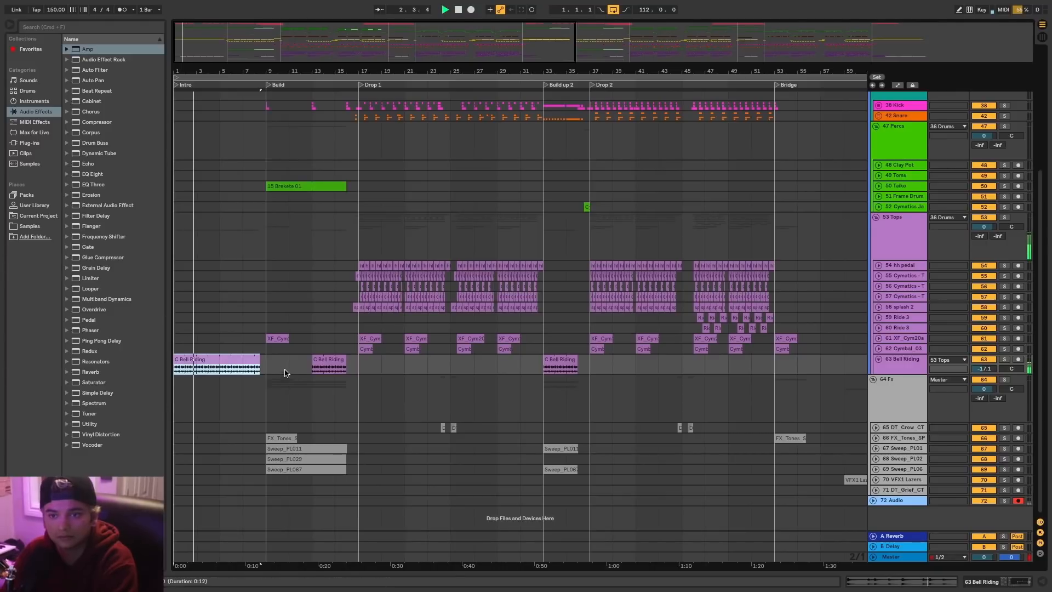
- Audition the Bell Riding clips on the 63 Bell Riding track in the Intro and from bar 13
click(268, 366)
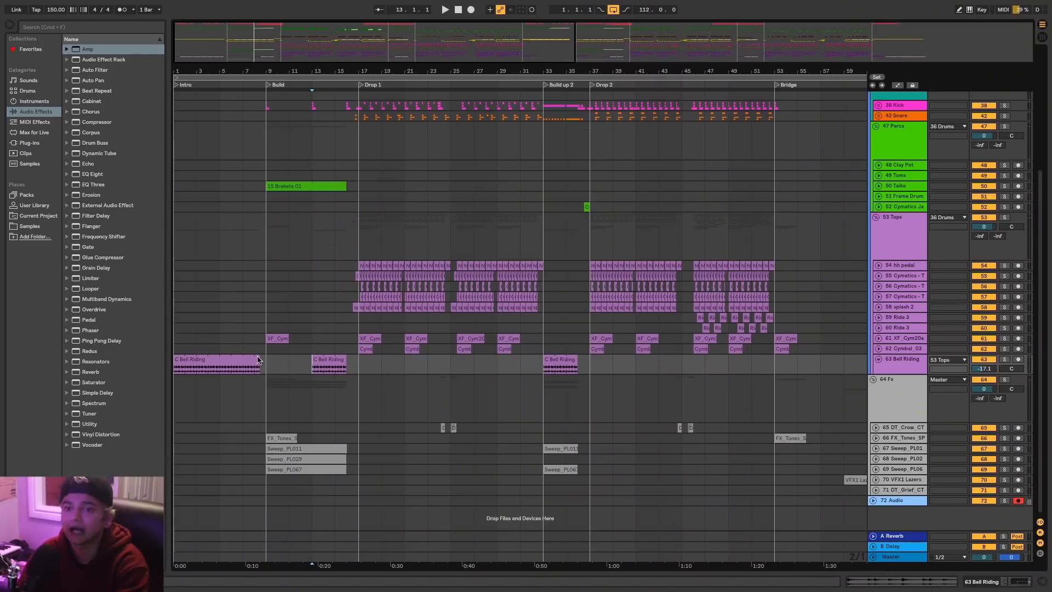
click(228, 364)
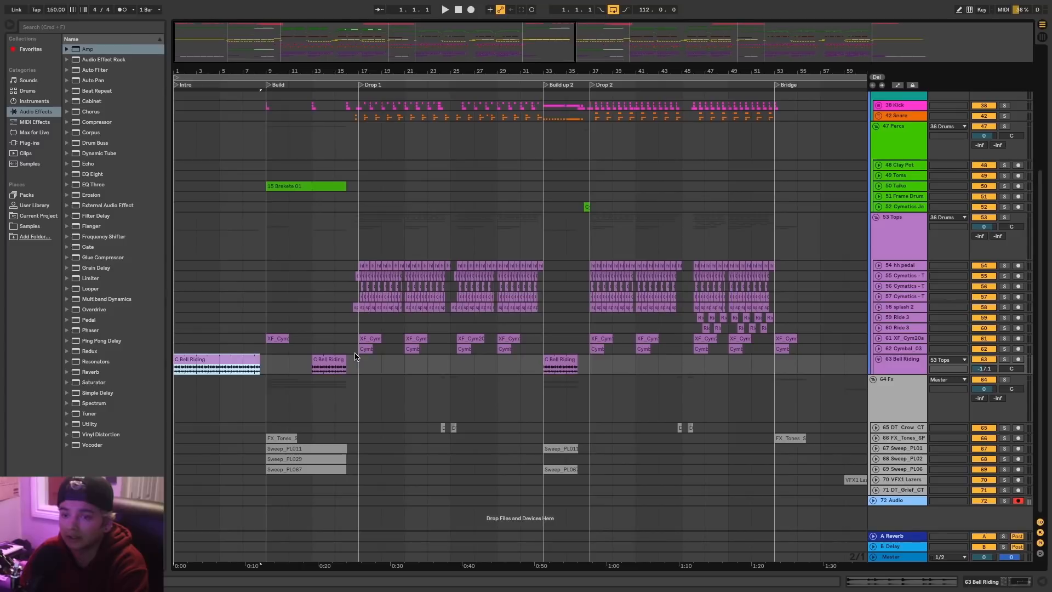
click(271, 366)
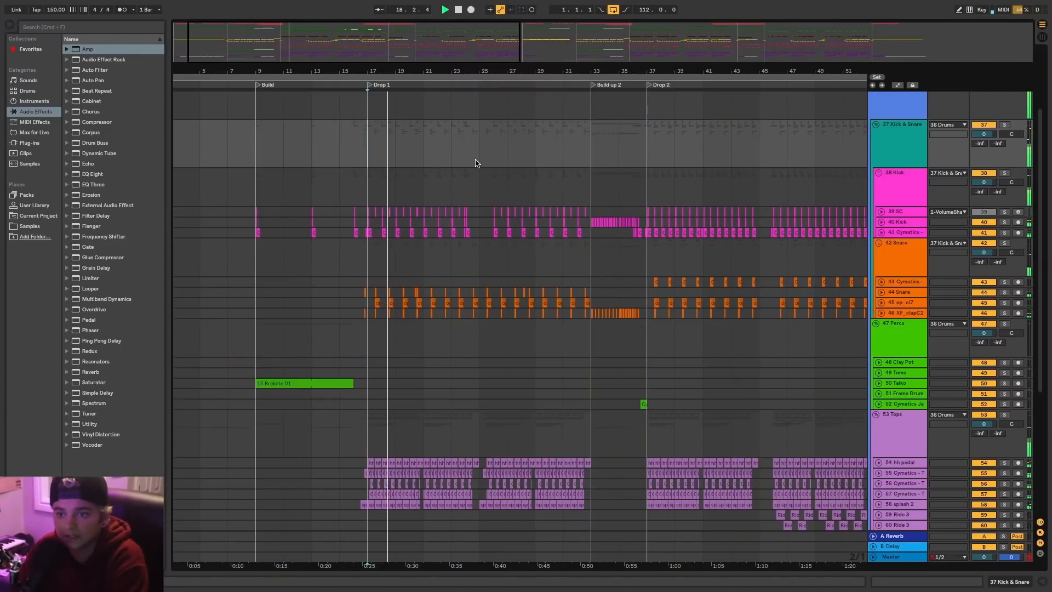
- Examine the kick, snare, percussion and tops patterns from Drop 1 through Drop 4, and play the drums from bar 69
scroll(476, 163, down, 3)
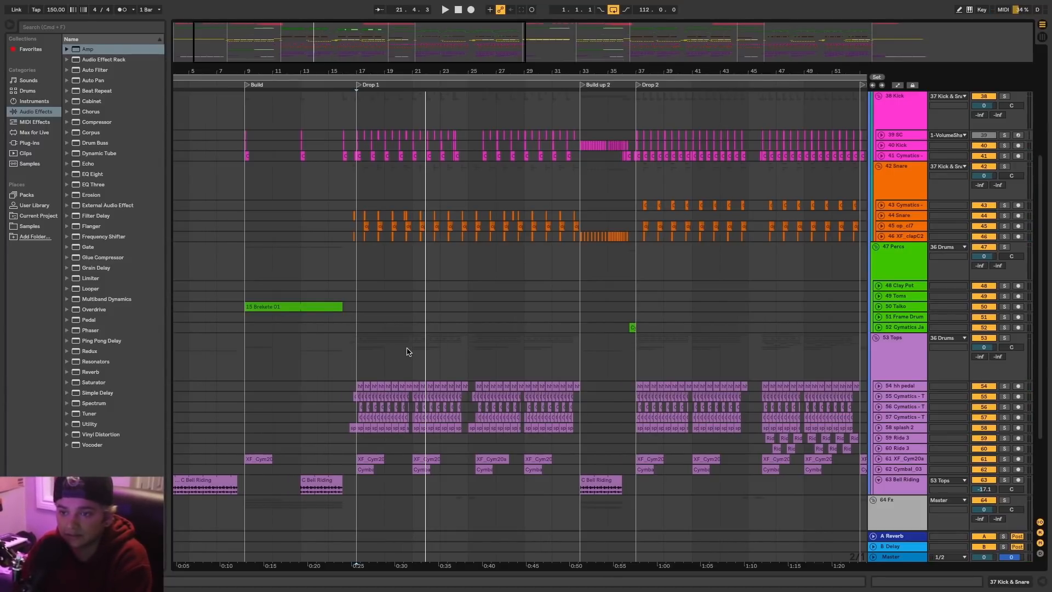
scroll(407, 351, right, 3)
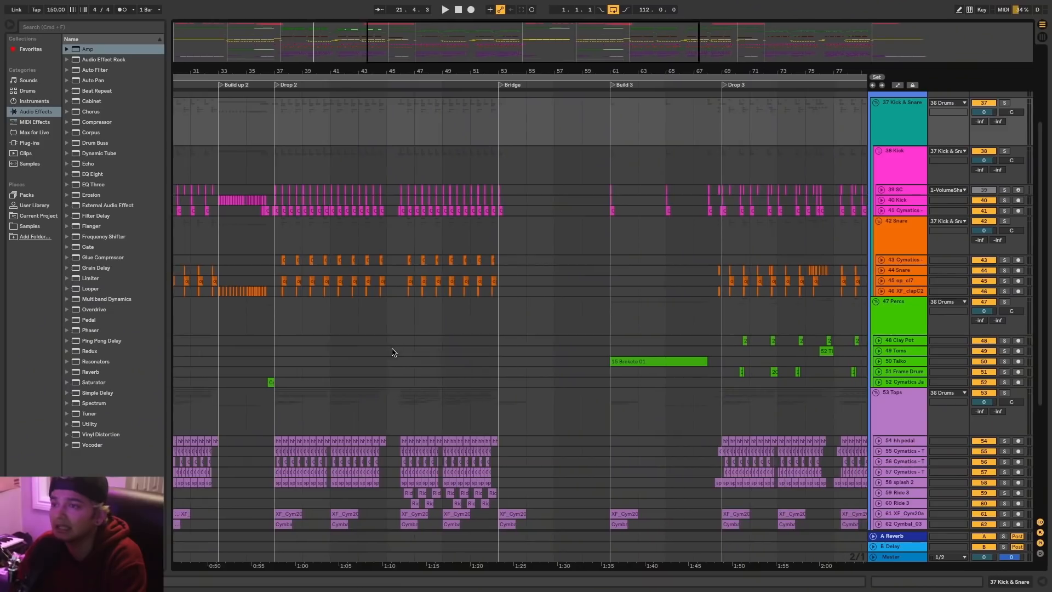
scroll(392, 351, right, 6)
scroll(392, 352, right, 2)
scroll(392, 351, up, 1)
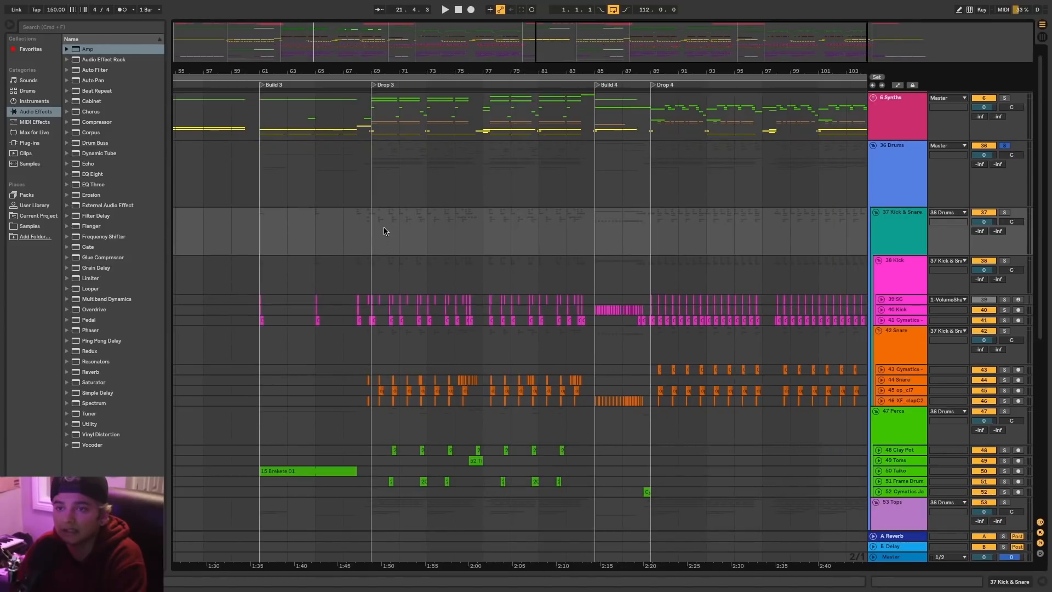
scroll(375, 235, down, 5)
scroll(376, 235, right, 4)
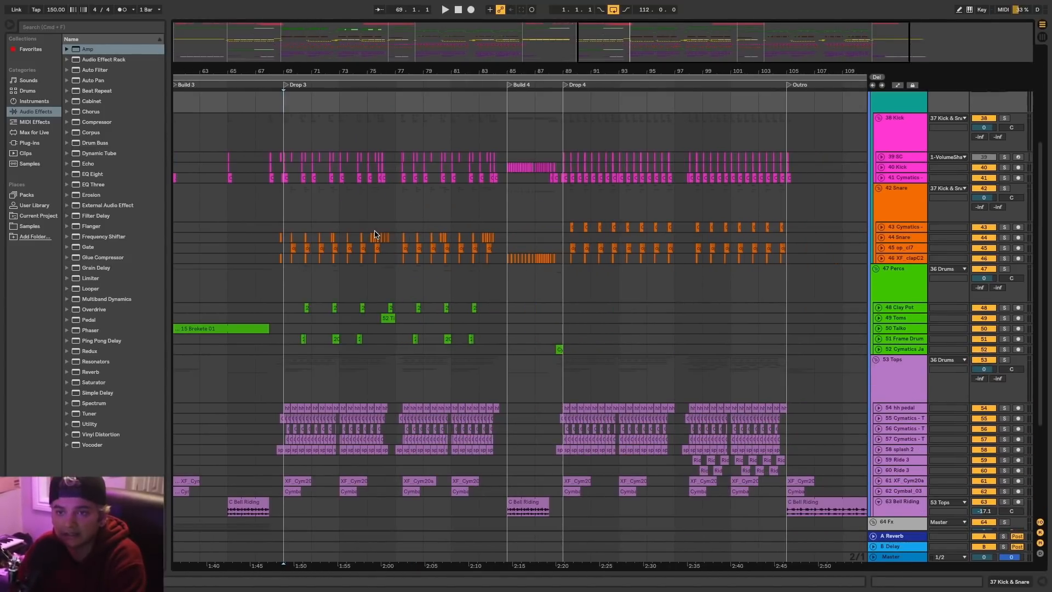
scroll(376, 235, up, 2)
scroll(375, 235, left, 2)
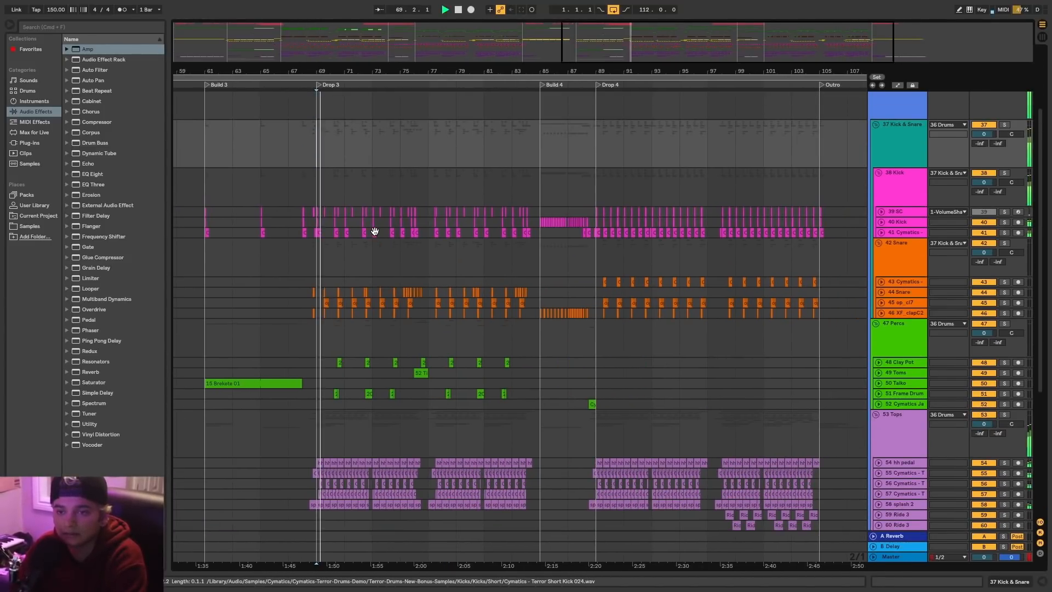
scroll(414, 257, down, 2)
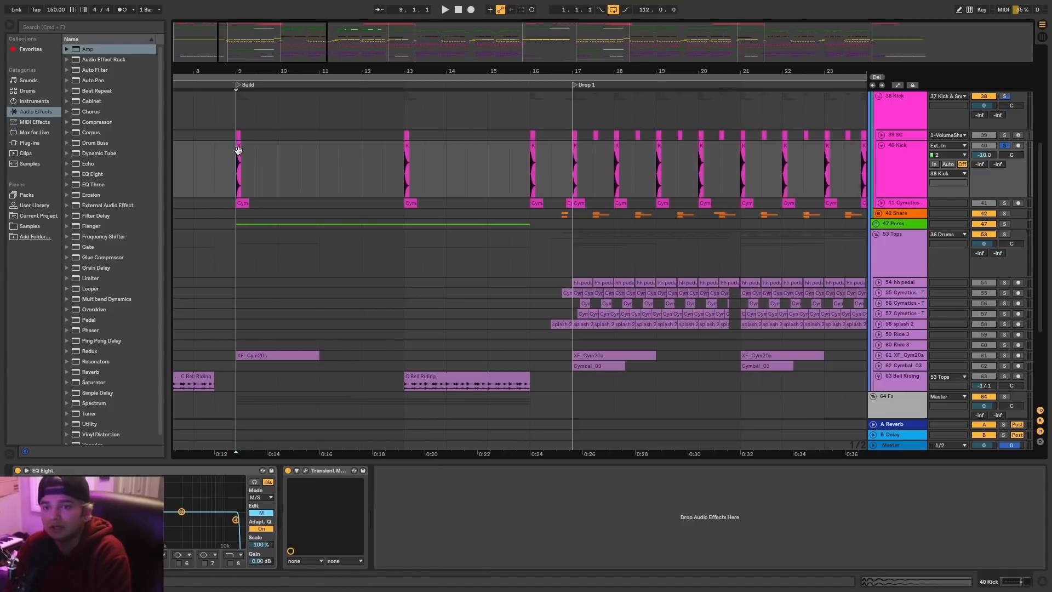
- Open the Kick_01 clip at bar 9 on the 40 Kick track to inspect its waveform and sample settings
click(239, 150)
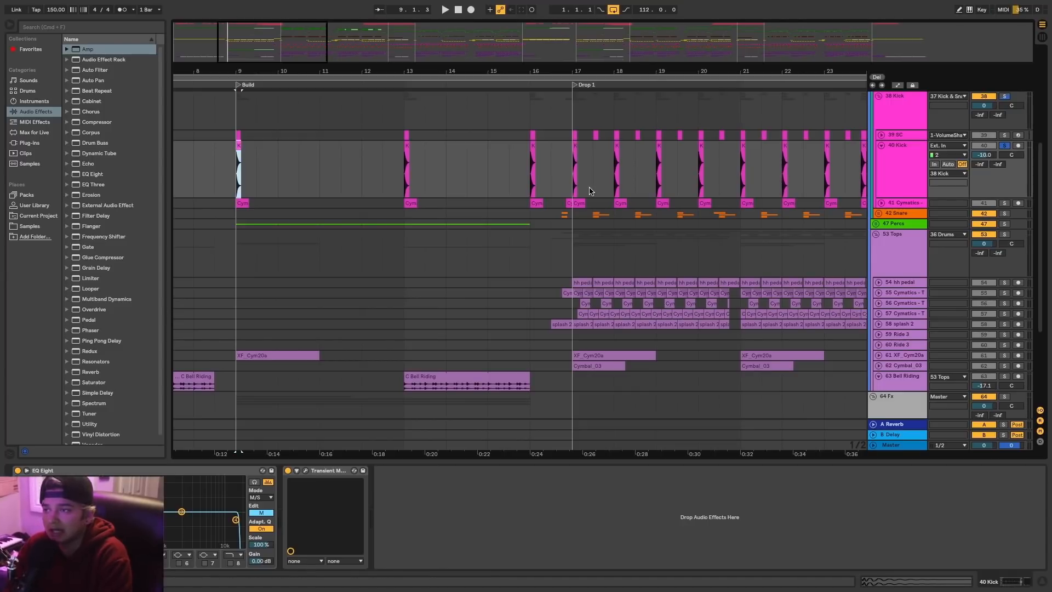
click(895, 152)
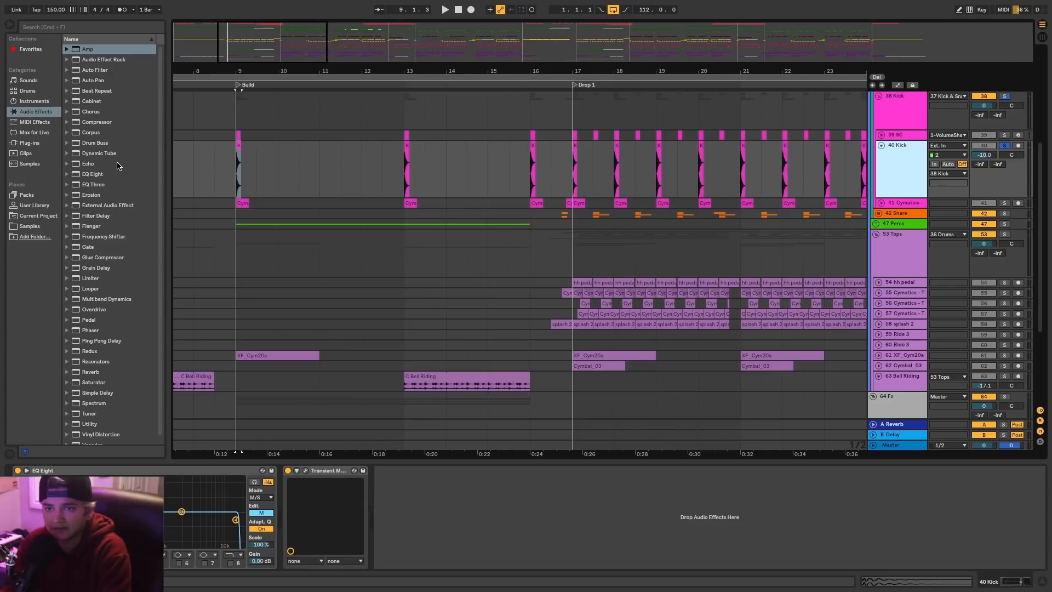
click(238, 150)
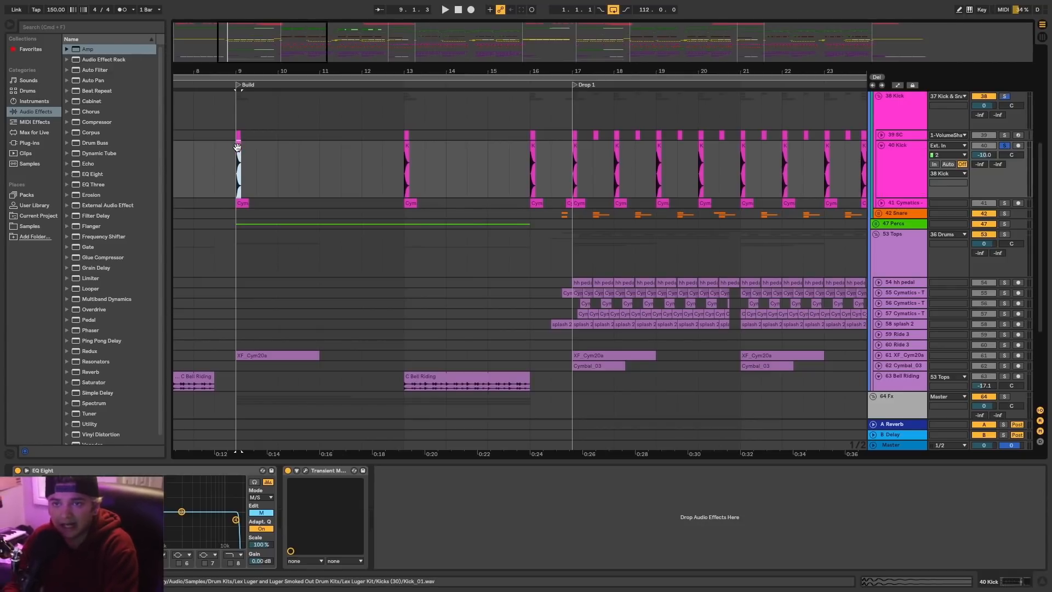
scroll(252, 152, up, 3)
scroll(244, 151, up, 4)
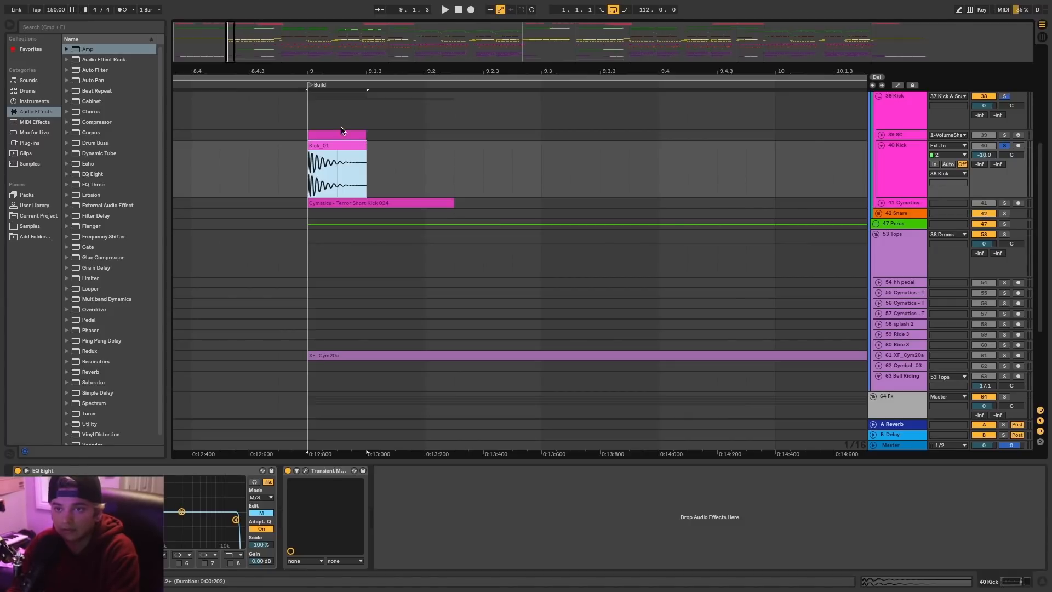
double_click(333, 157)
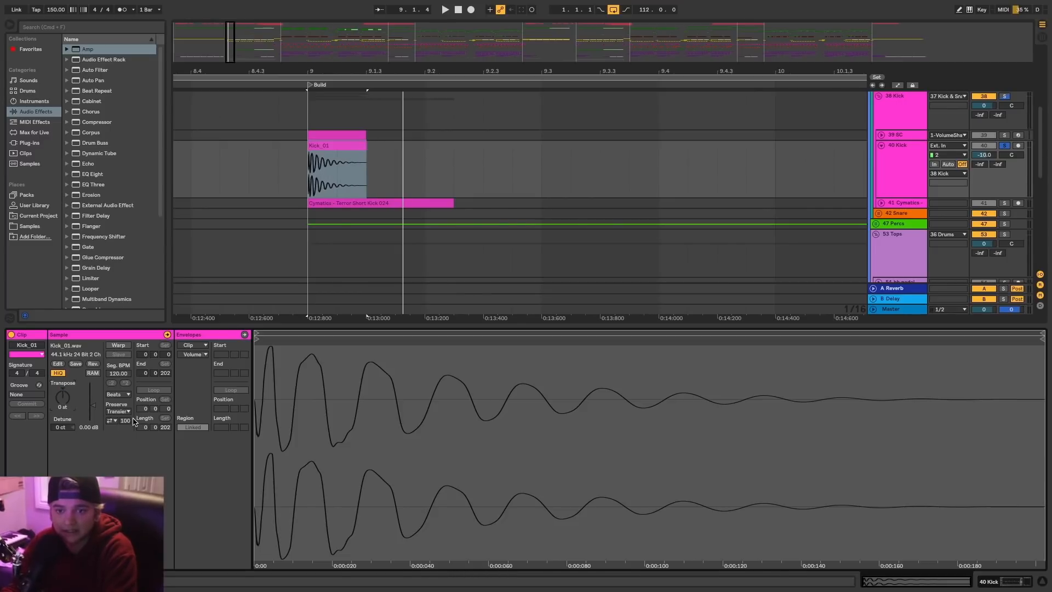
- Examine the 40 Kick track's EQ Eight curve, and compare it with the Kick_01 clip's sample settings
click(906, 170)
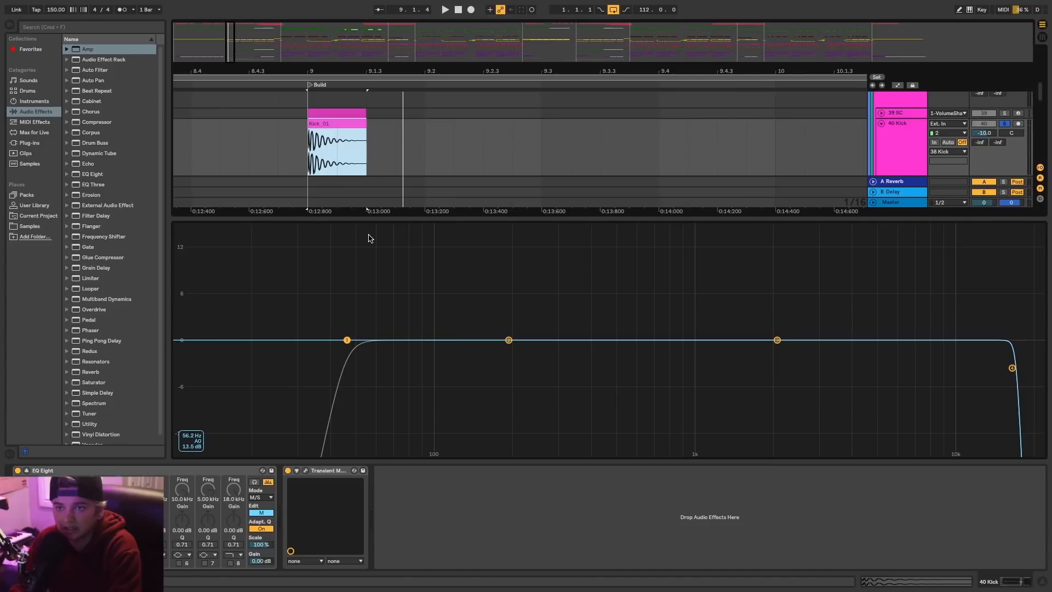
double_click(341, 128)
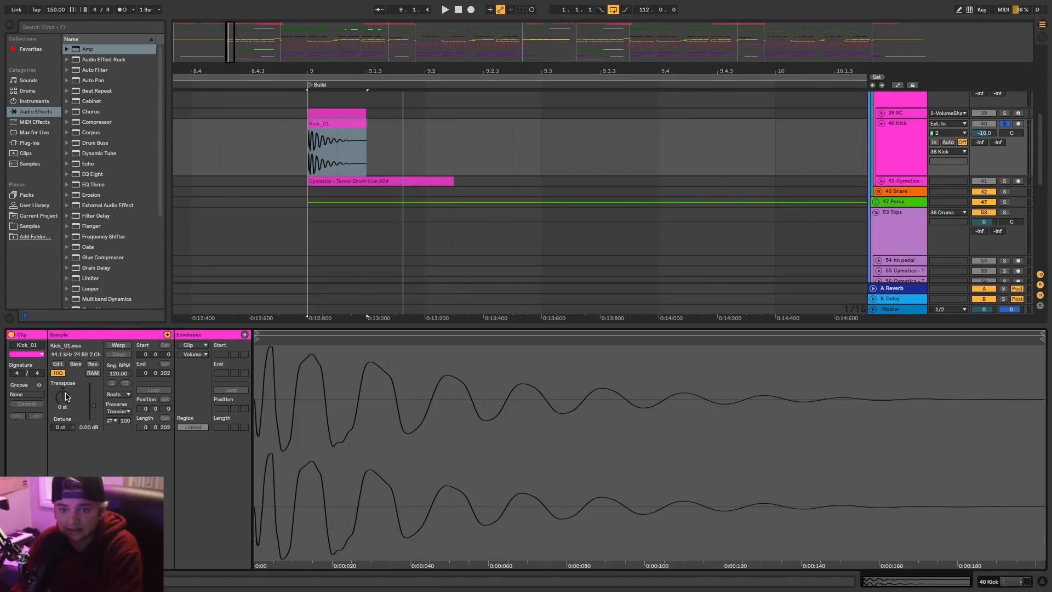
click(886, 133)
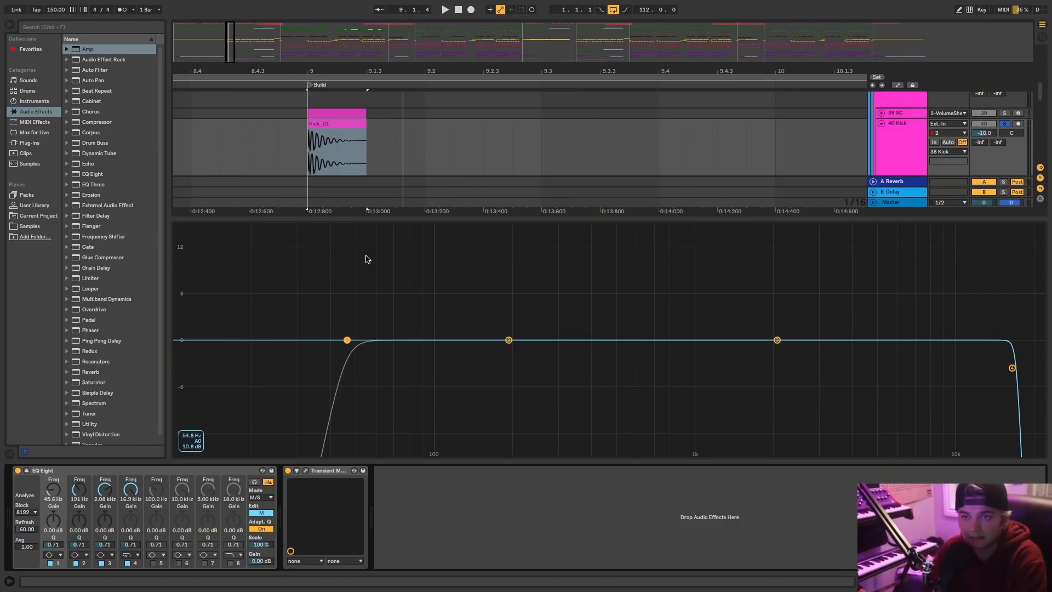
key(space)
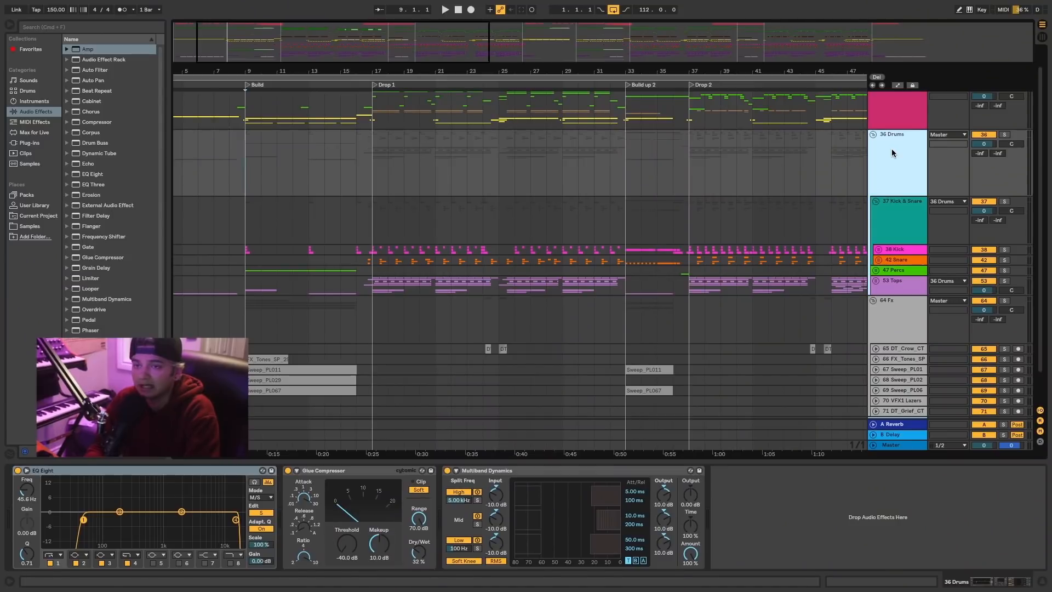
- Switch between the mid and side curves of EQ Eight on the 36 Drums group, and examine the group's Multiband Dynamics
click(201, 472)
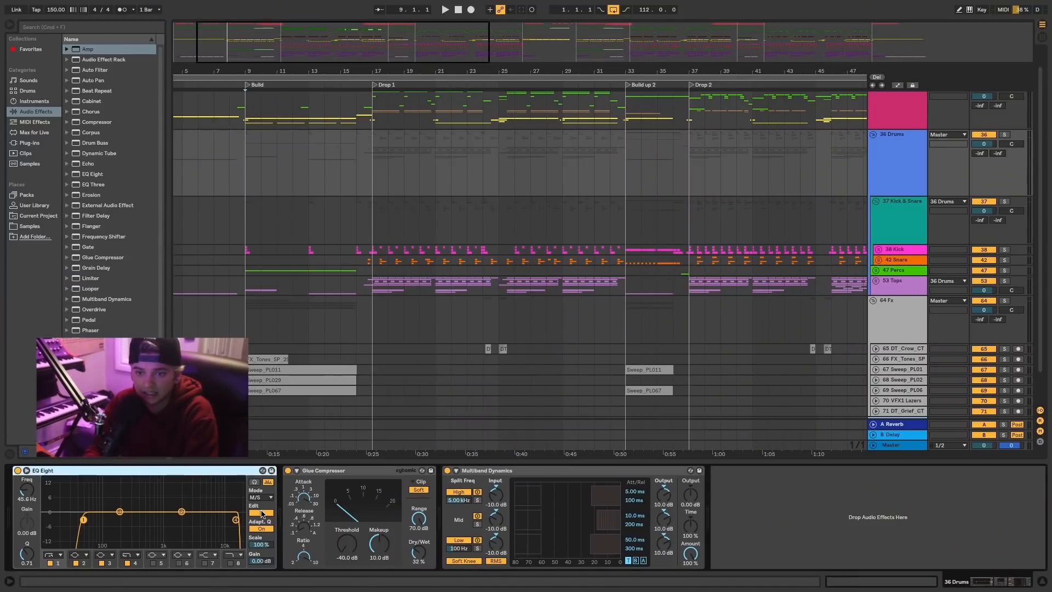
click(262, 512)
click(262, 513)
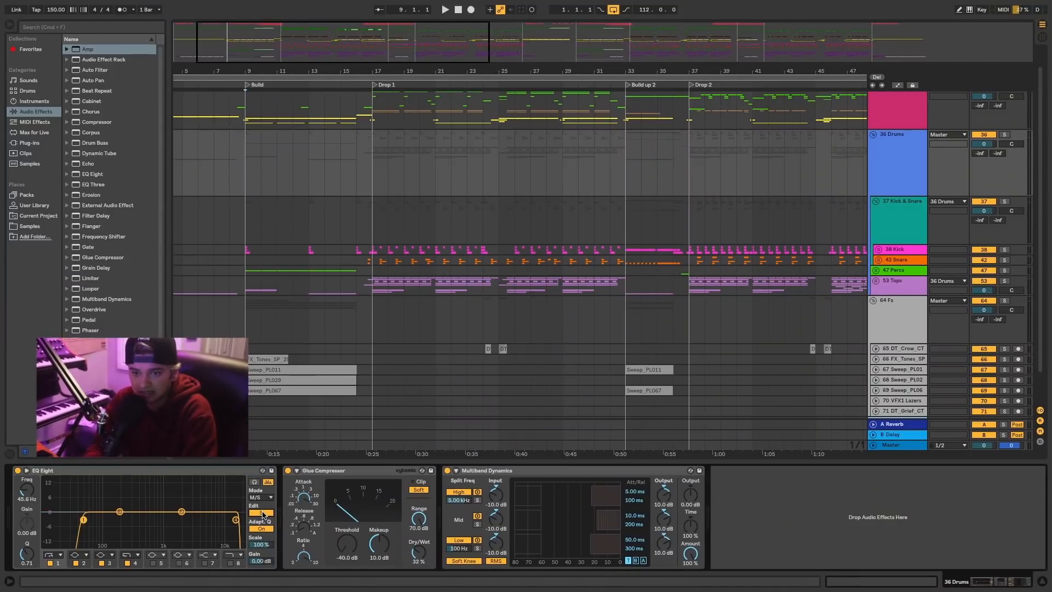
click(268, 497)
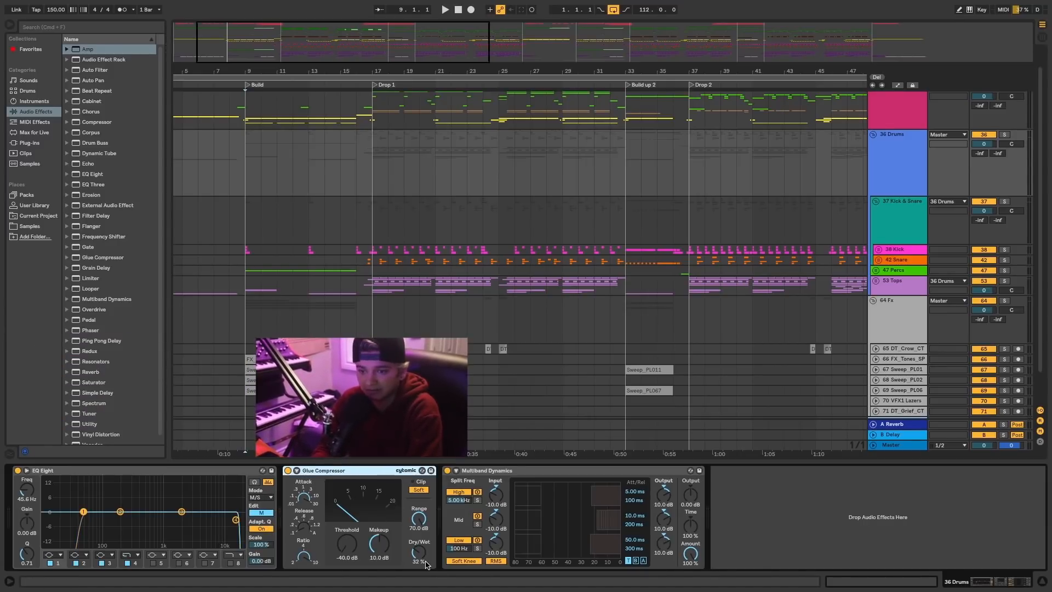
click(597, 496)
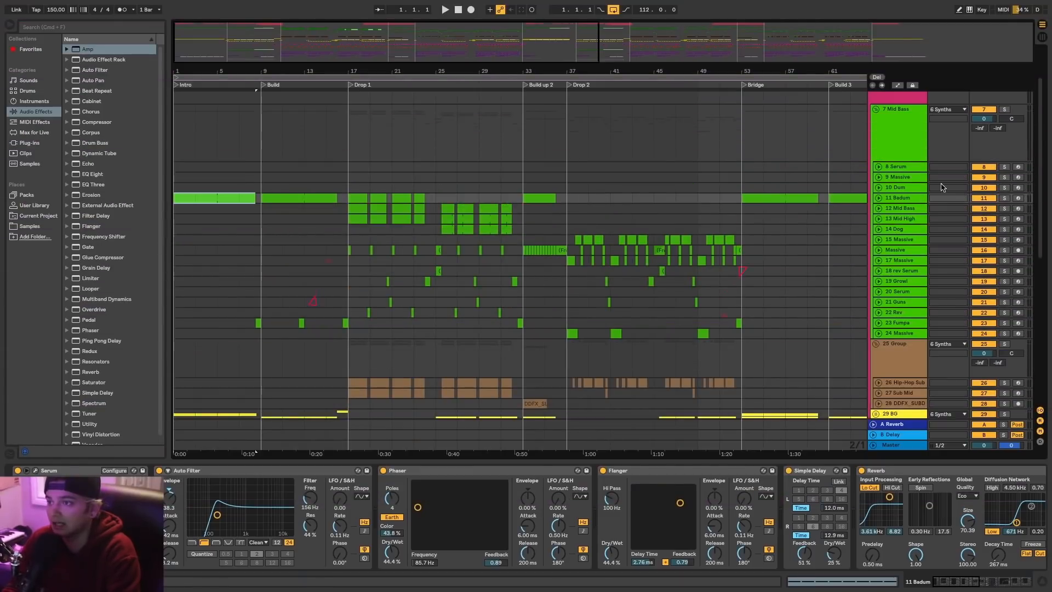
- Play the first clip of the 24 Massive track at bar 37 with the track soloed, and turn its solo off again
click(913, 130)
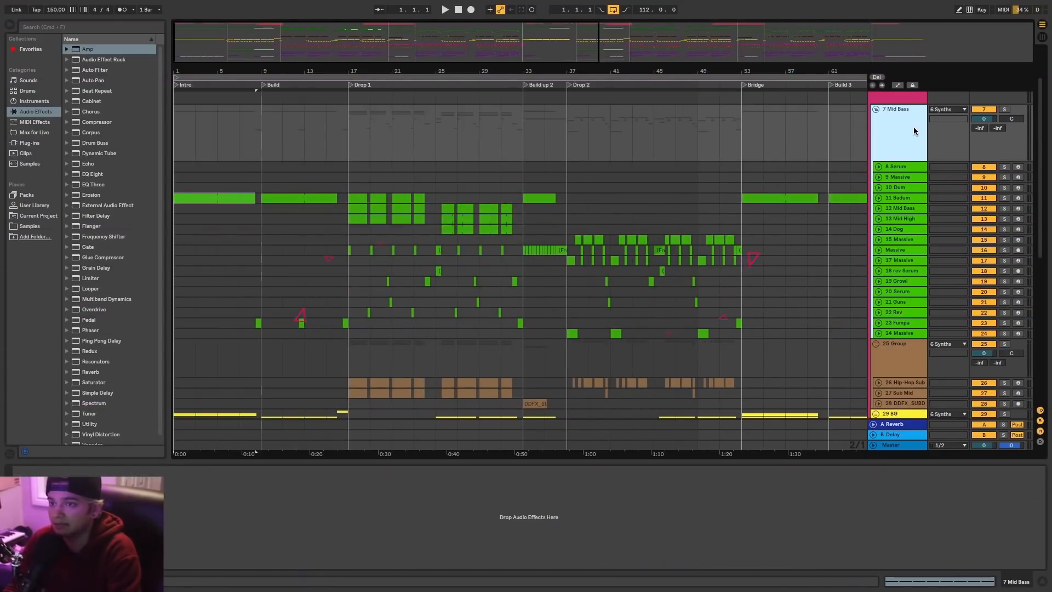
scroll(744, 201, down, 3)
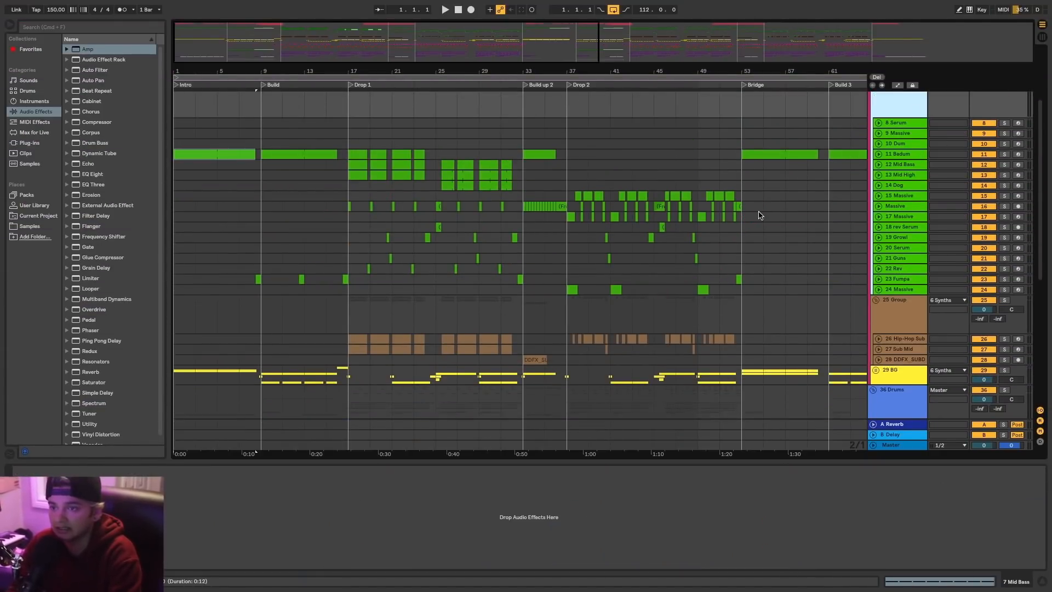
click(571, 289)
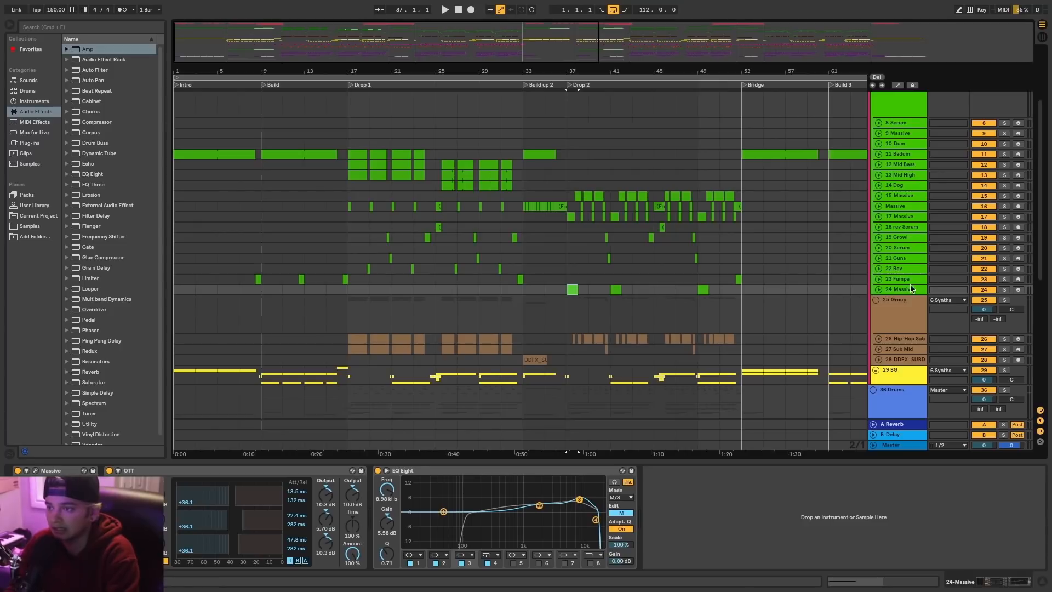
click(879, 290)
click(1004, 290)
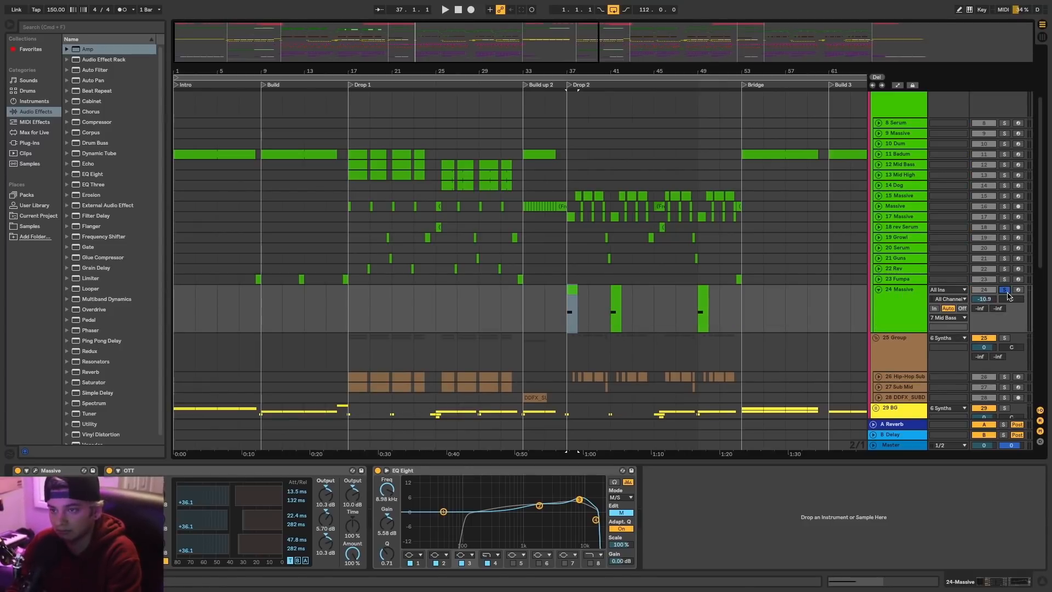
key(space)
click(1004, 290)
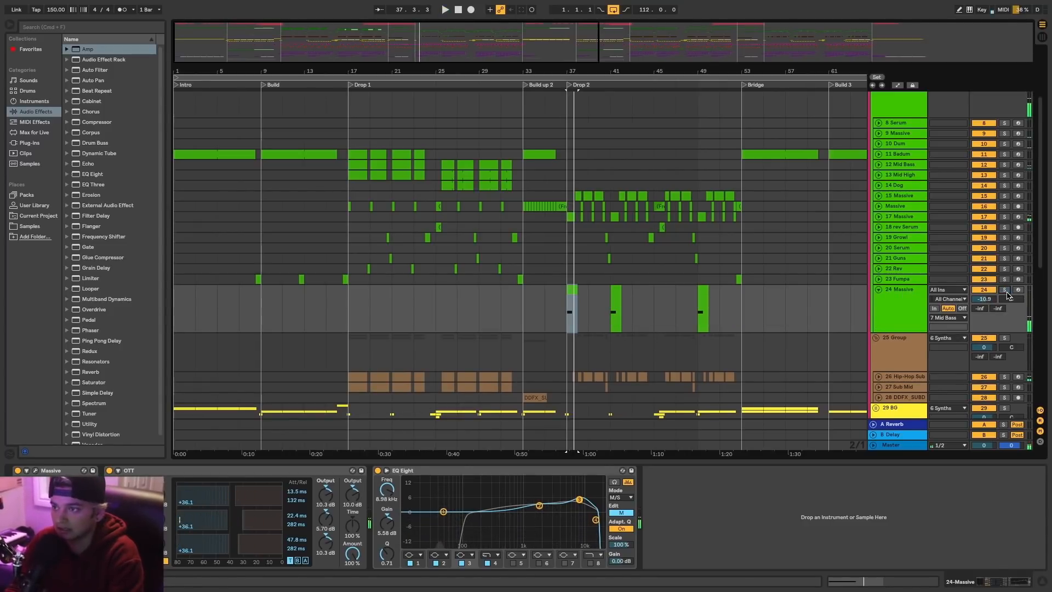
click(878, 289)
- Set the playback start to bar 17 at Drop 1, and examine the device chains of the bass tracks from 11 Badum to 14 Dog
scroll(778, 291, up, 3)
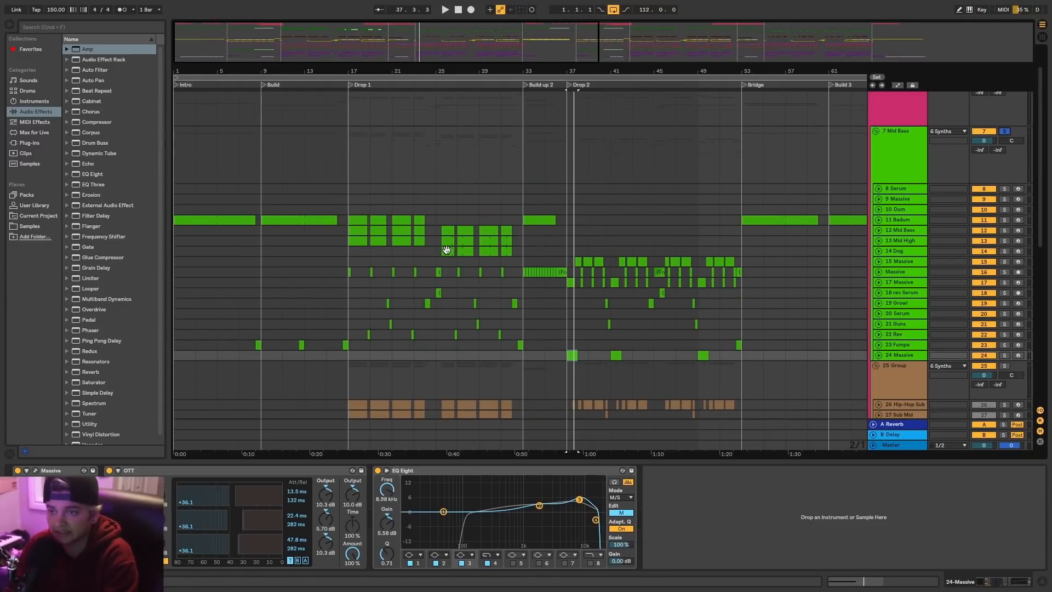
click(347, 222)
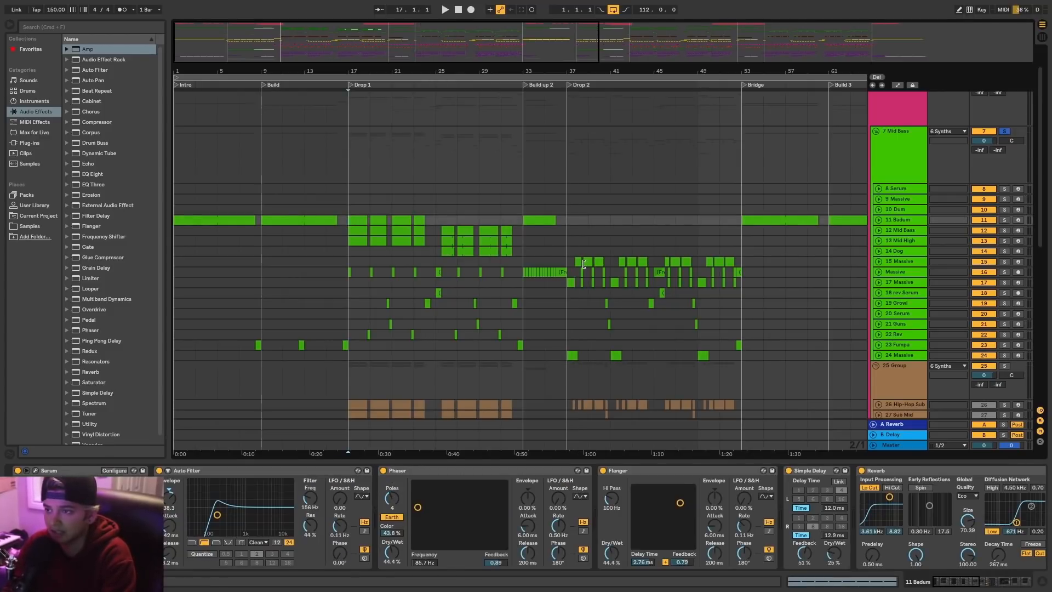
click(905, 231)
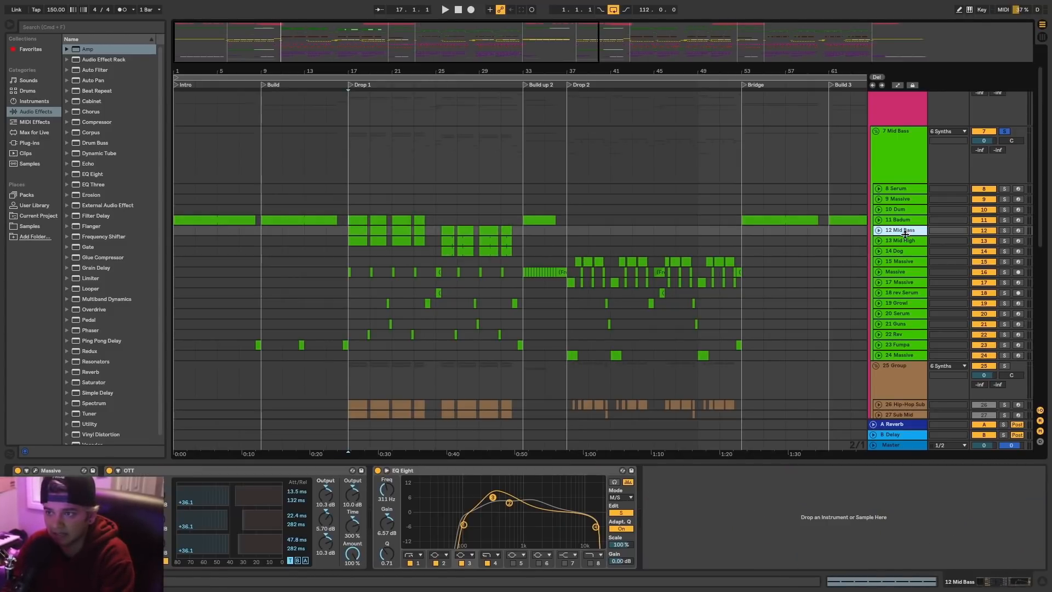
click(905, 243)
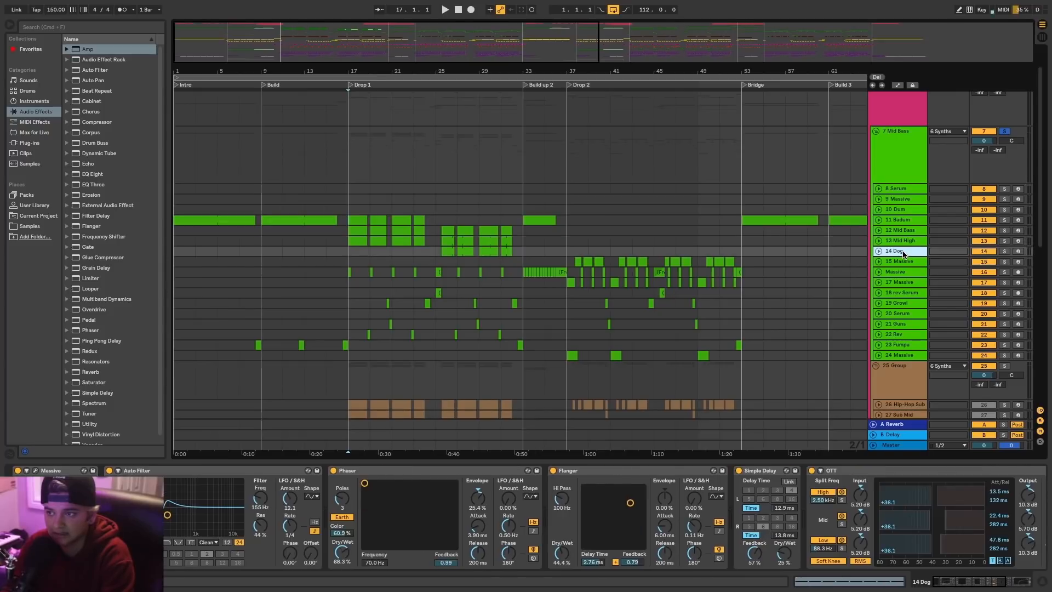
- Play the 23 Fumpa clip just before the Build section with the track soloed, and turn its solo off again
click(235, 221)
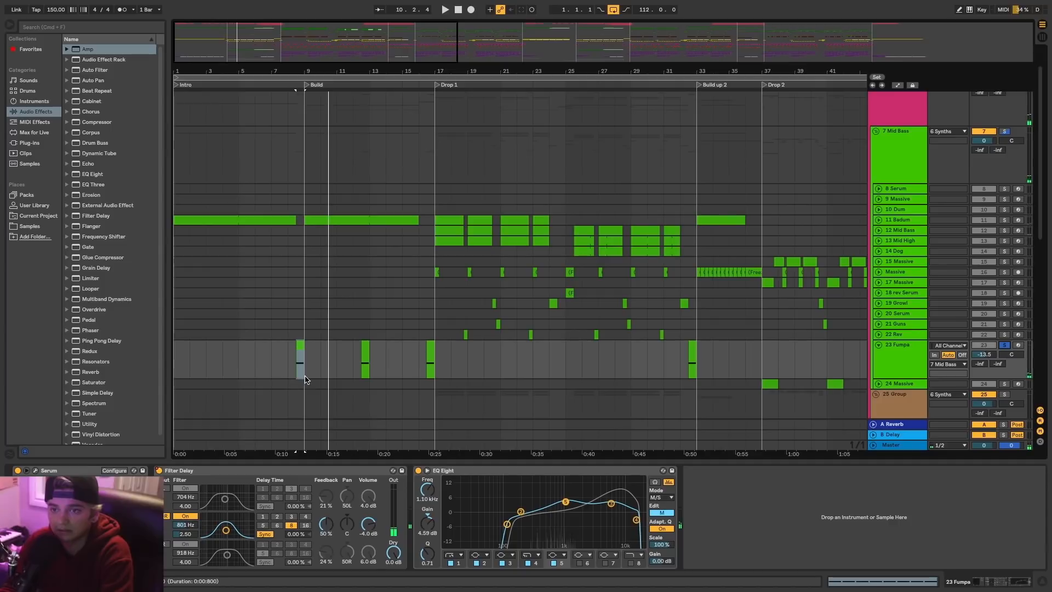
click(1005, 344)
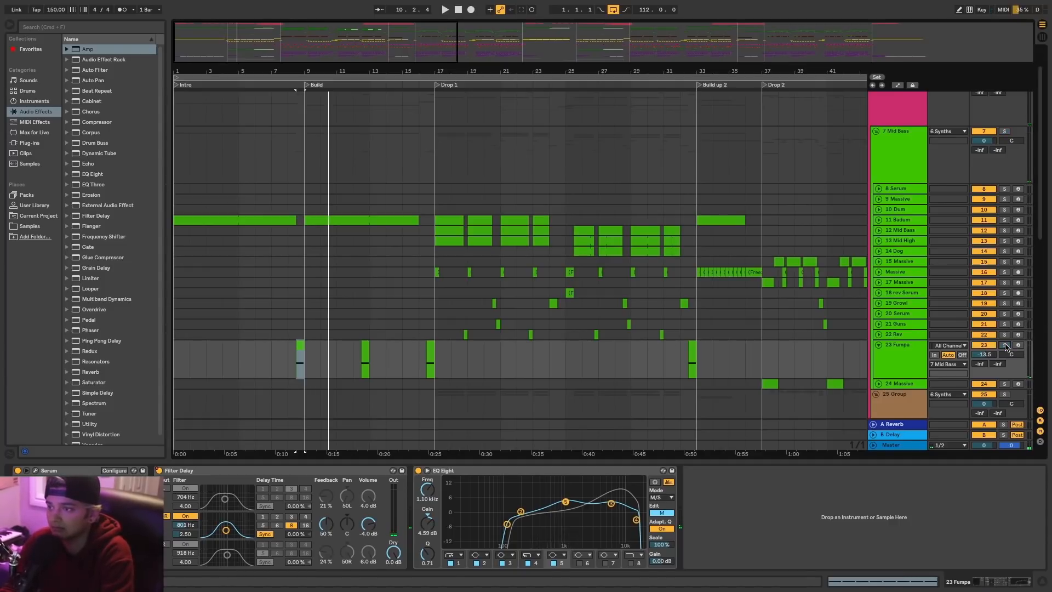
- Solo the 11 Badum track and play its first Drop 1 clip from bar 17
click(437, 85)
drag(449, 69, 449, 131)
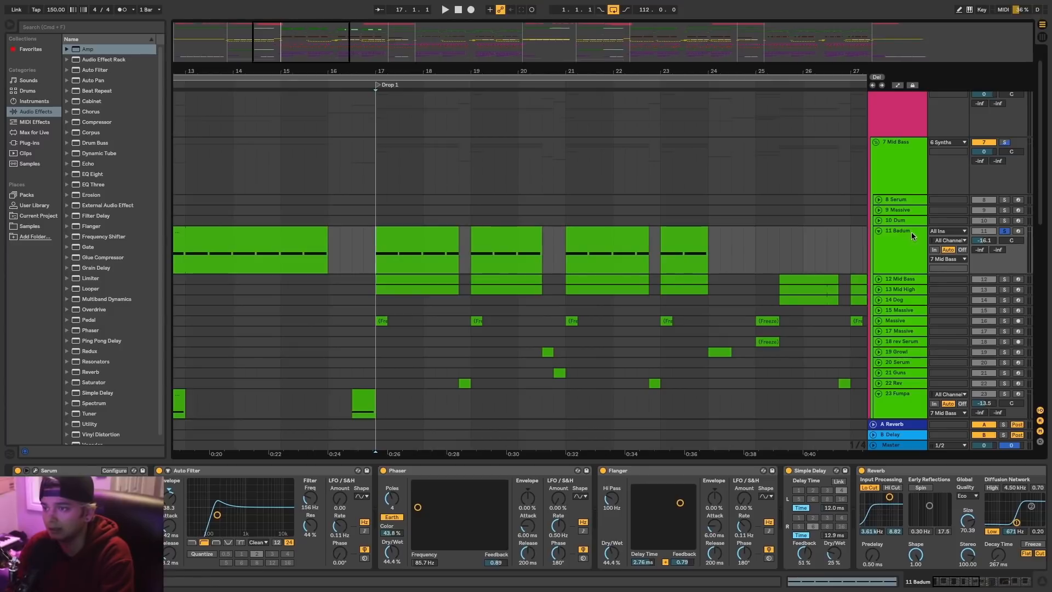
click(915, 232)
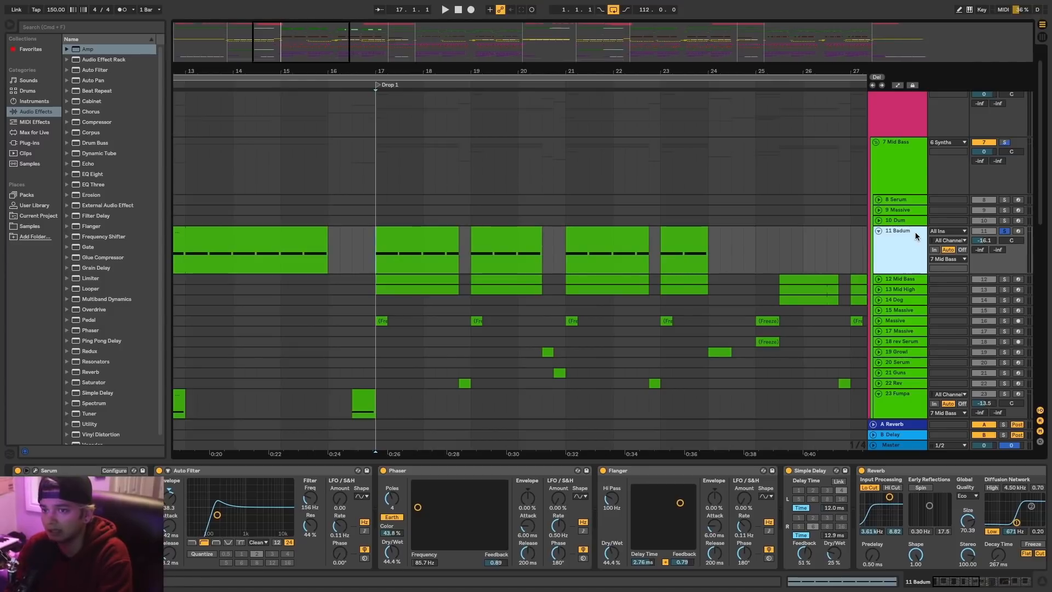
click(436, 231)
key(space)
click(895, 238)
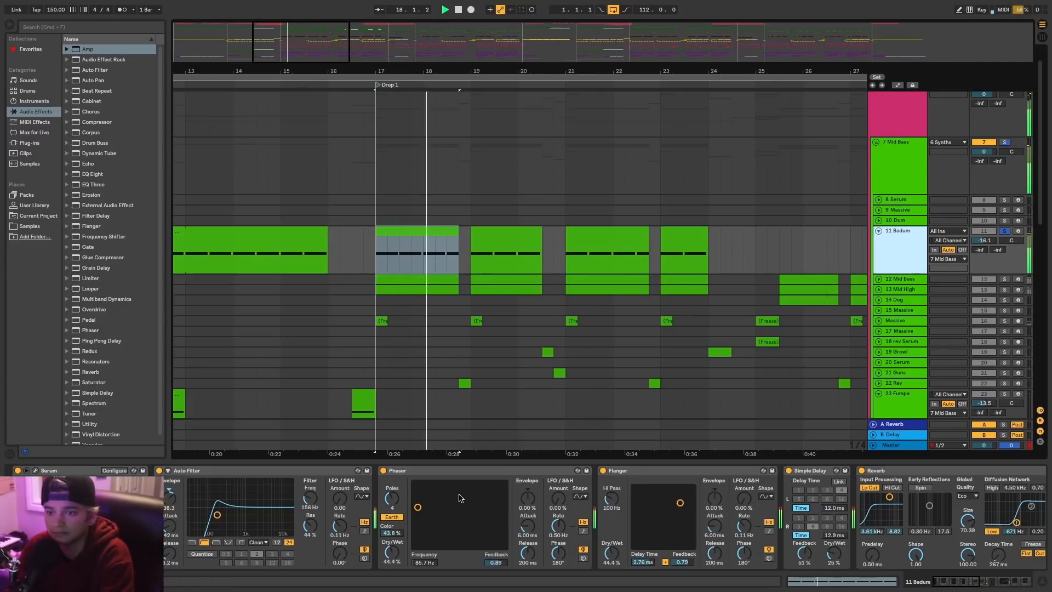
- Bypass the effects on 11 Badum, play its dry Serum sound from just before Drop 1, and switch the effects back on
click(244, 475)
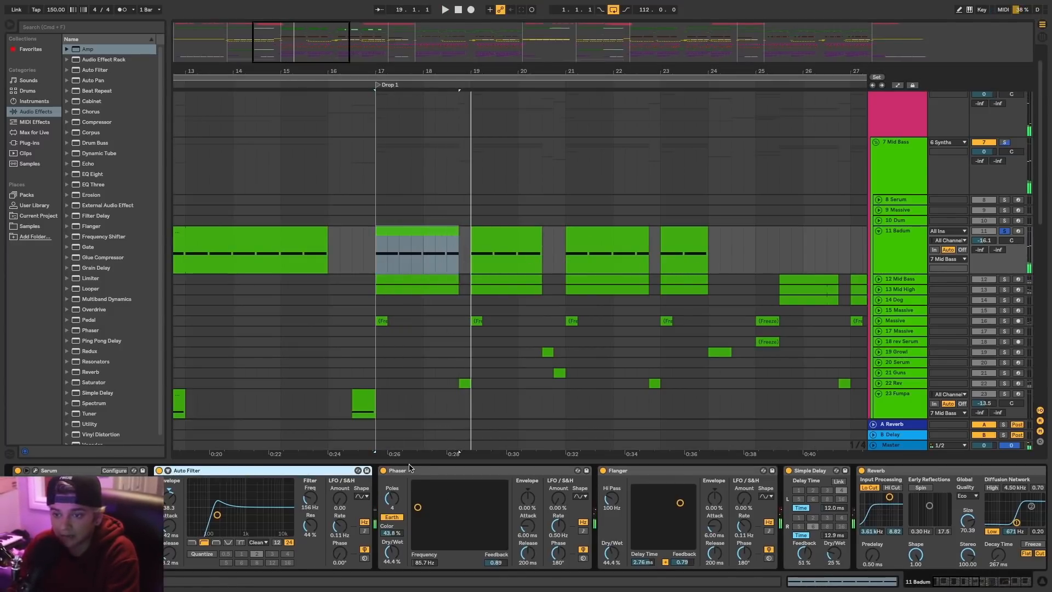
click(379, 252)
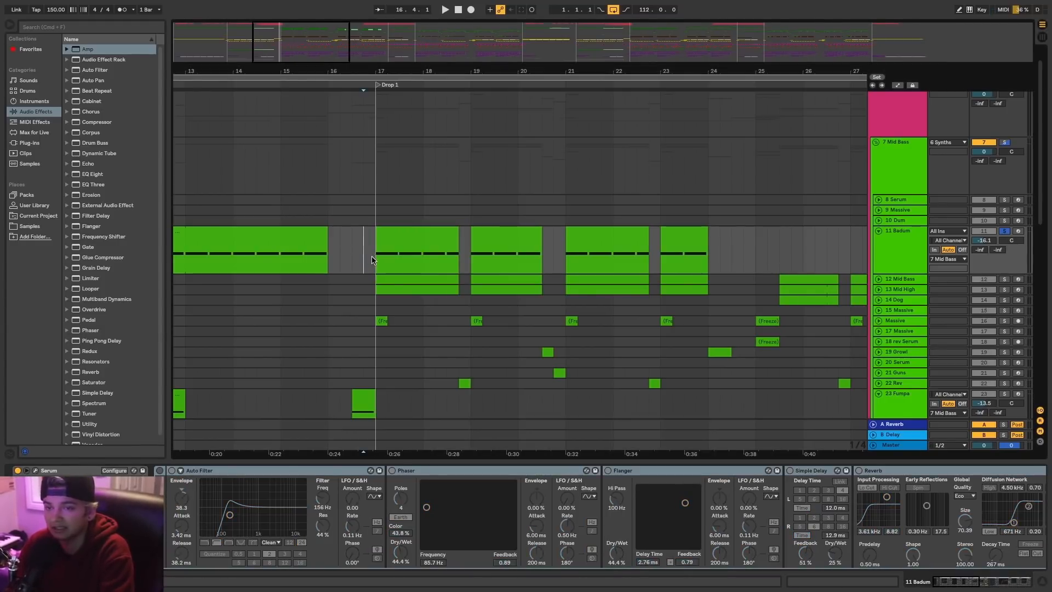
key(space)
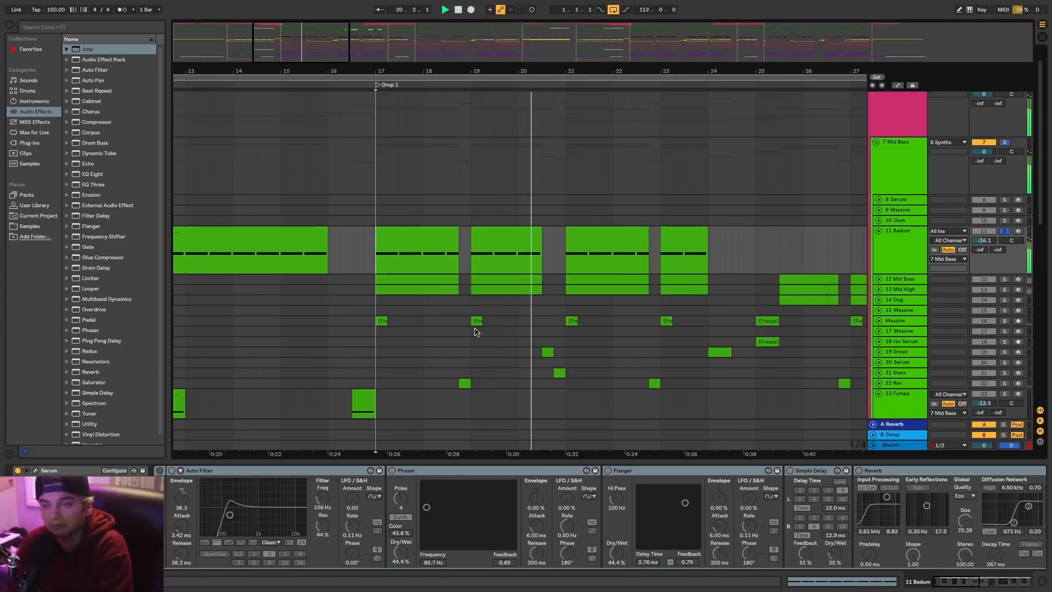
click(160, 471)
- Examine the 11 Badum effect chain from the Phaser and Flanger through Simple Delay, Reverb, OTT and EQ Eight to the last Auto Filters
click(467, 475)
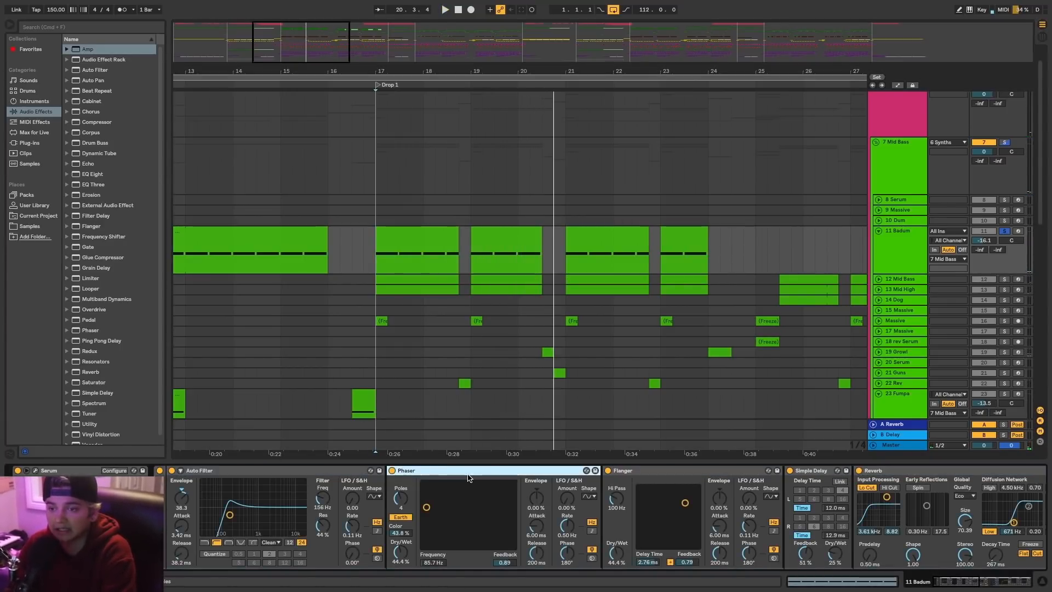
click(644, 473)
scroll(646, 473, right, 3)
click(685, 472)
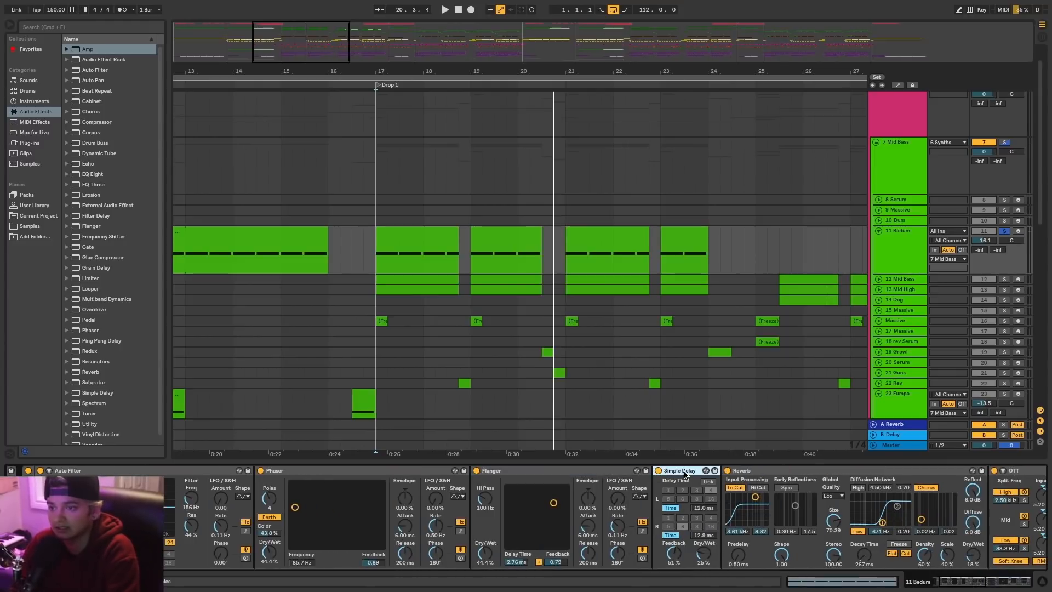
scroll(691, 473, right, 6)
click(746, 472)
scroll(746, 472, right, 6)
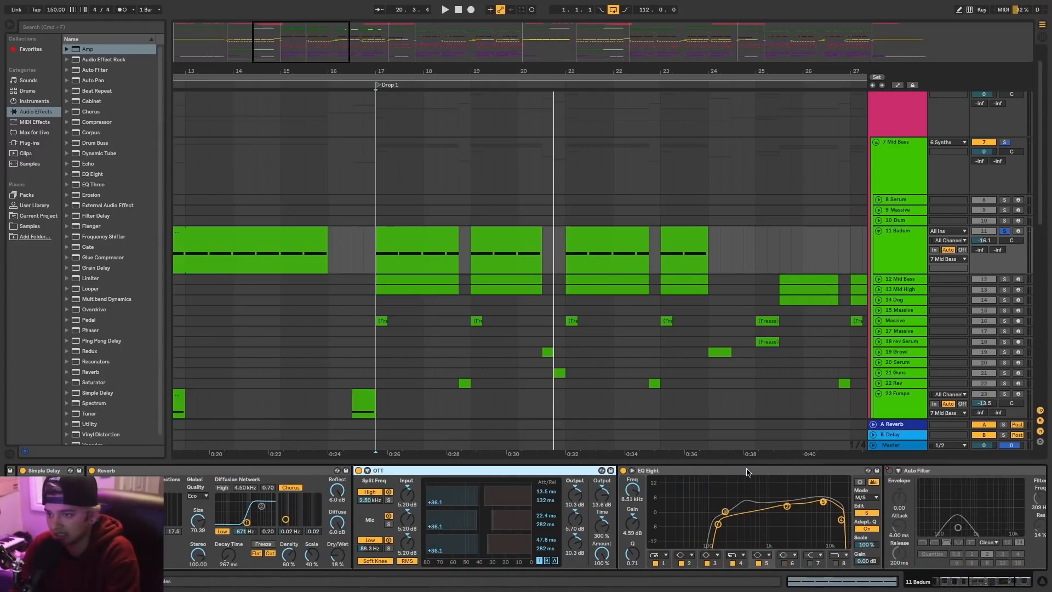
click(746, 473)
scroll(746, 472, right, 3)
scroll(650, 491, right, 3)
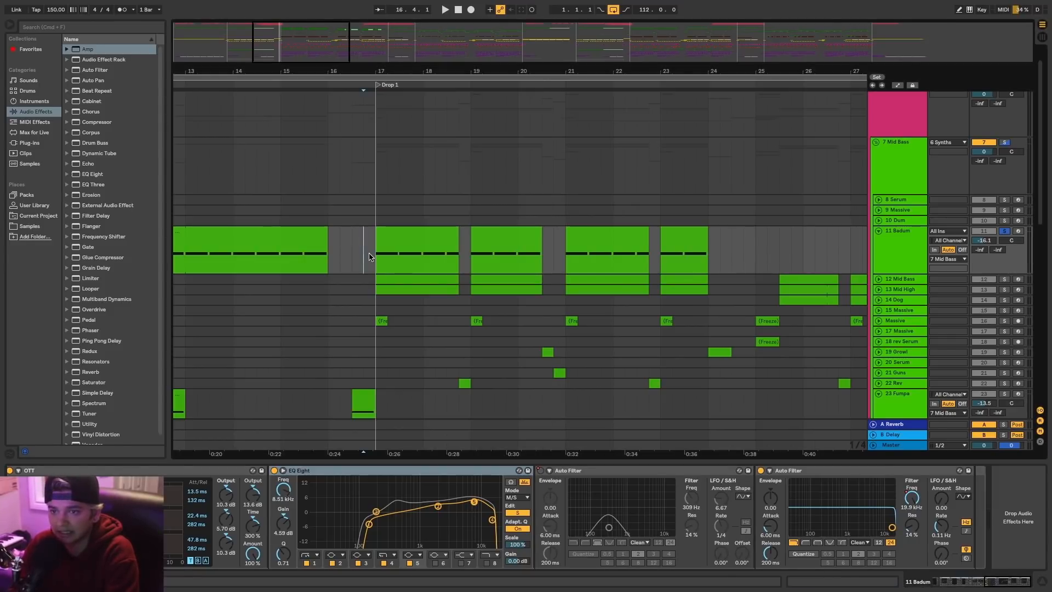
- Switch the solo from 11 Badum to 12 Mid Bass, and play the 12 Mid Bass clip at bar 17
scroll(361, 258, left, 5)
scroll(356, 252, up, 1)
scroll(495, 288, right, 5)
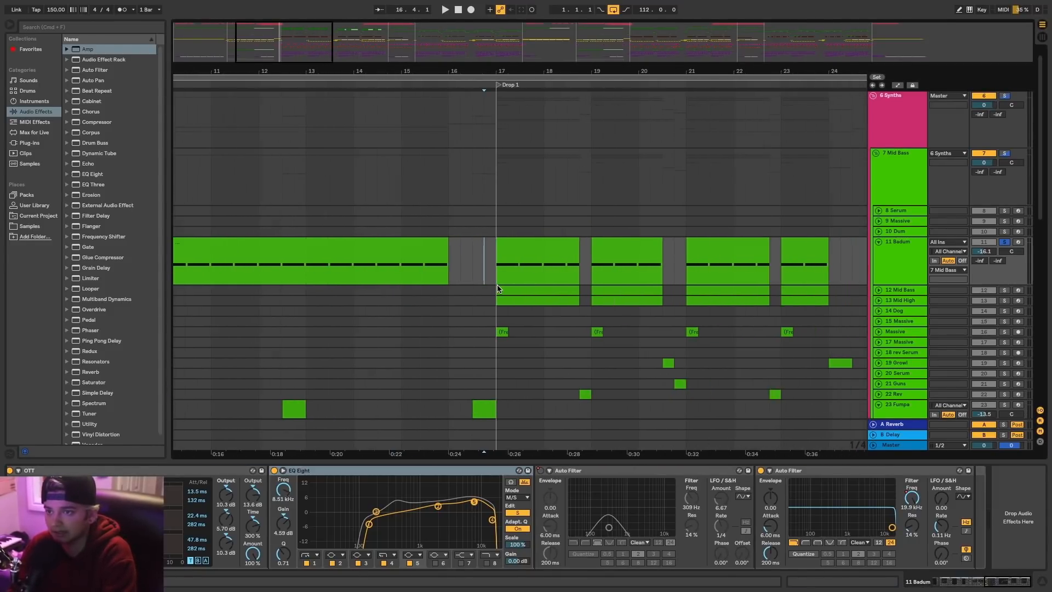
scroll(493, 271, down, 2)
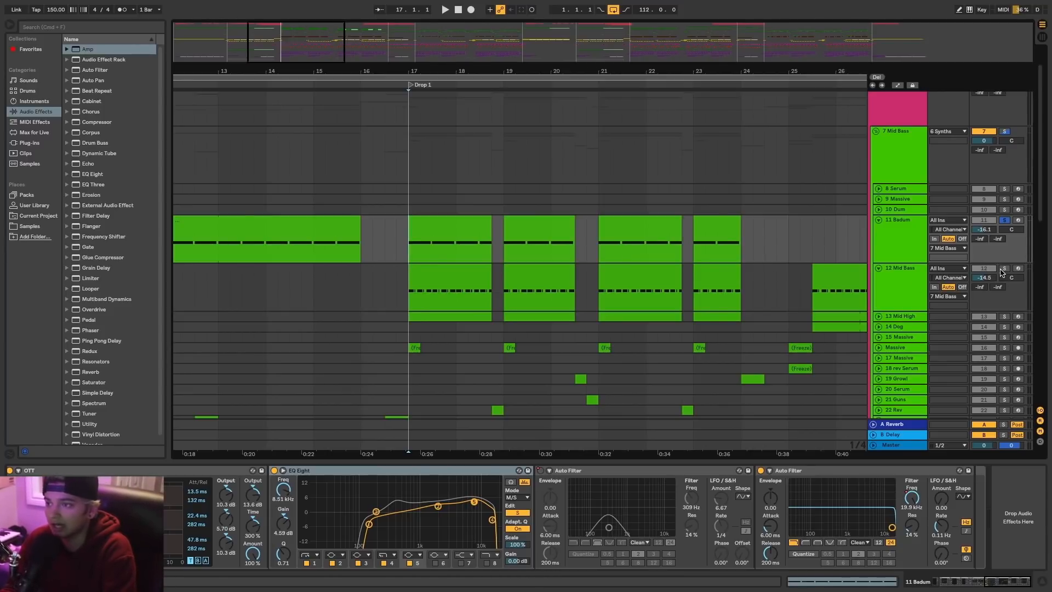
click(1004, 221)
click(449, 267)
key(space)
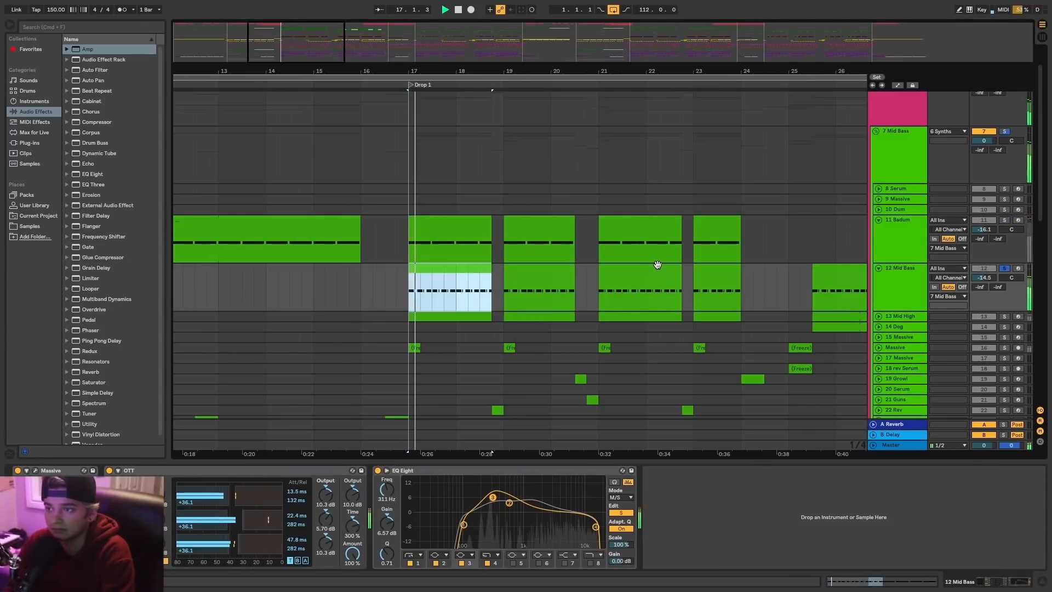
scroll(657, 265, right, 1)
scroll(657, 265, down, 1)
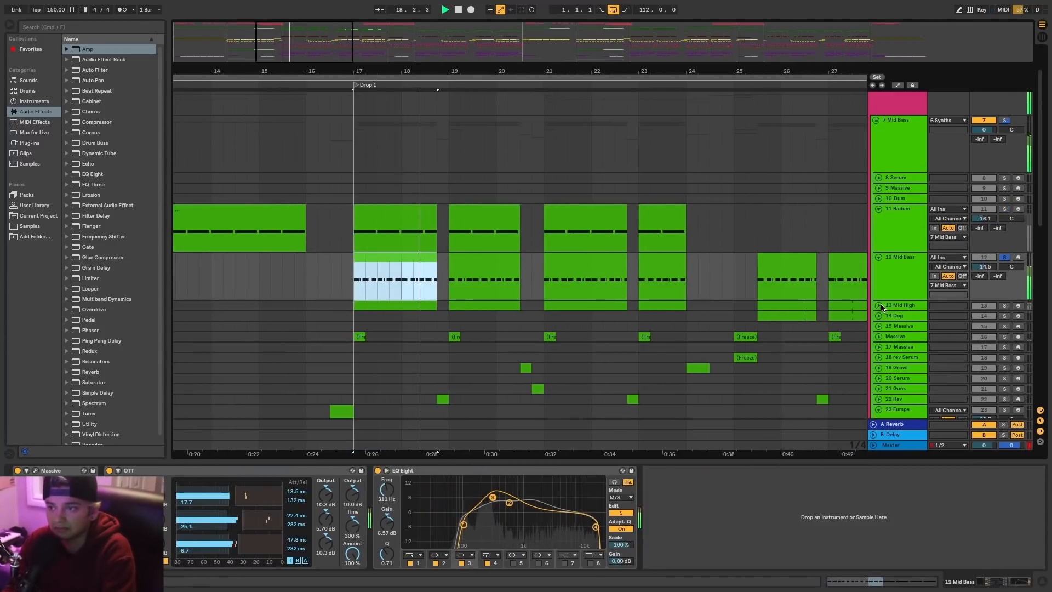
- Unfold the 13 Mid High track, solo it in place of 12 Mid Bass, and play its clip at bar 17
click(878, 305)
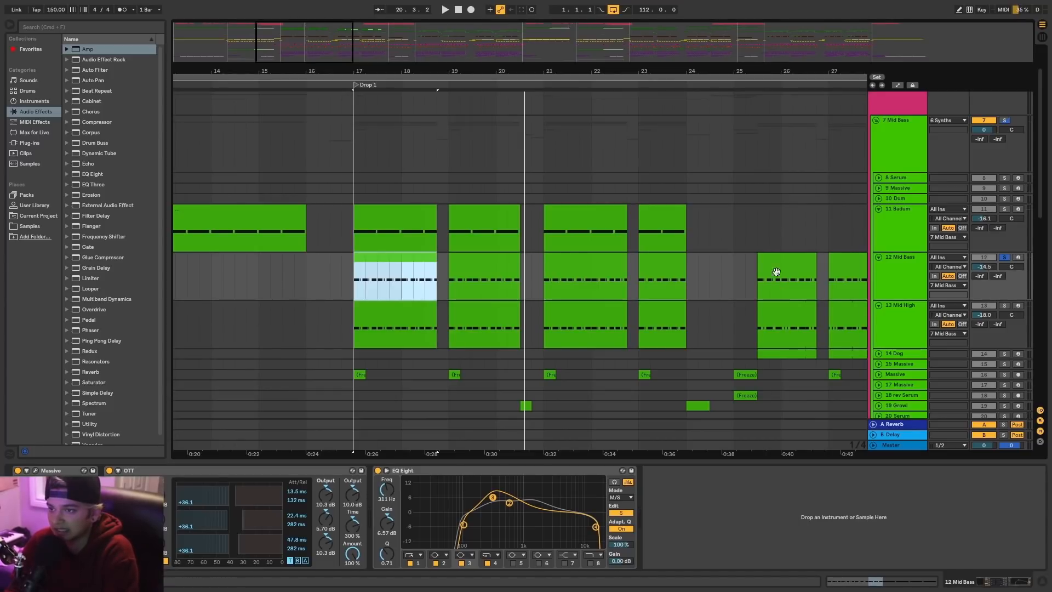
click(1004, 305)
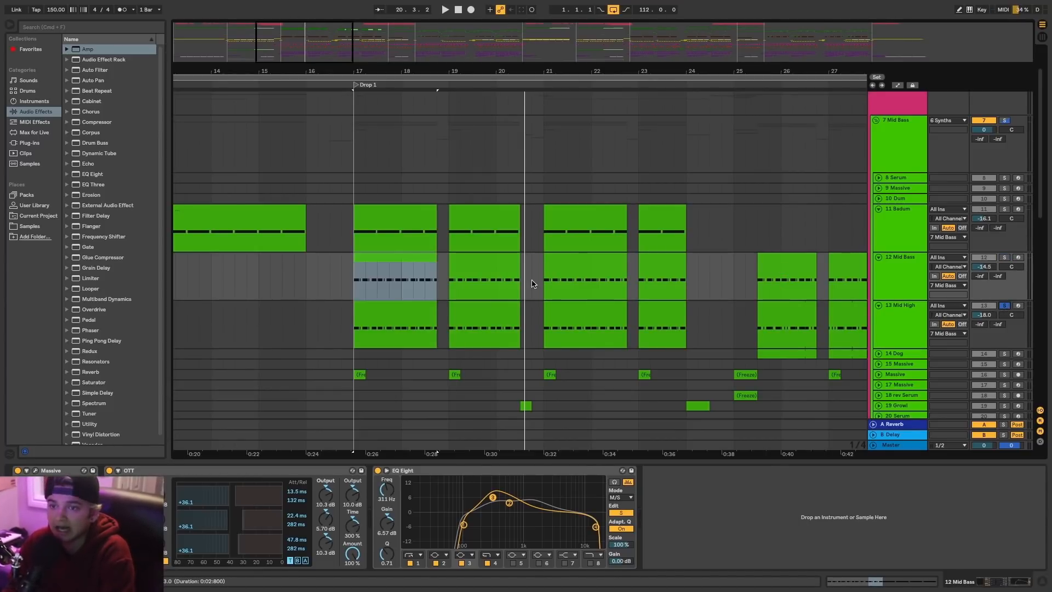
key(Down)
key(space)
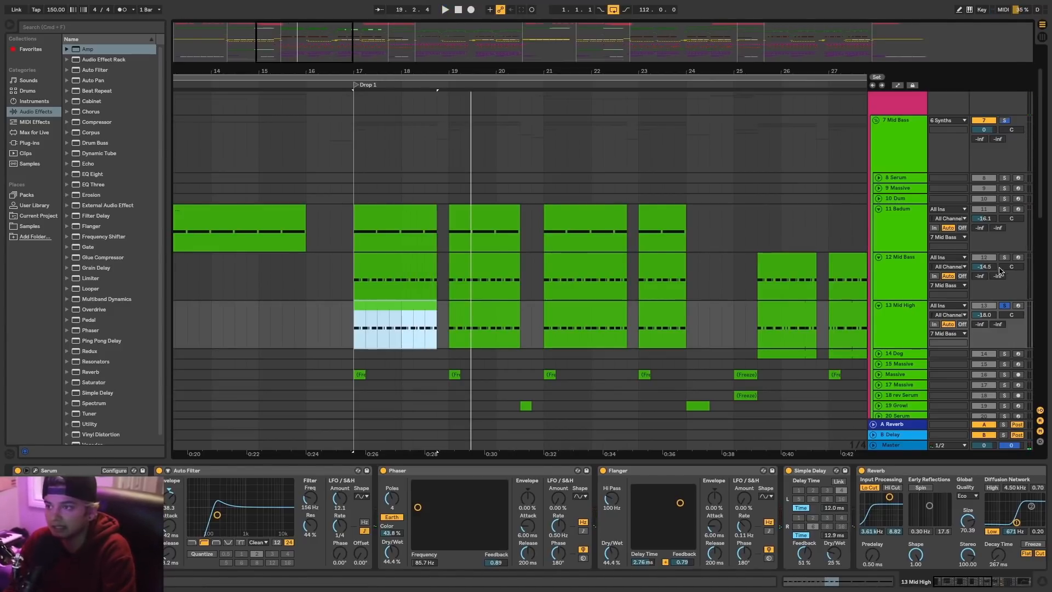
- Play the first Drop 2 clip of the 15 Massive track with the track soloed, and turn its solo off
key(space)
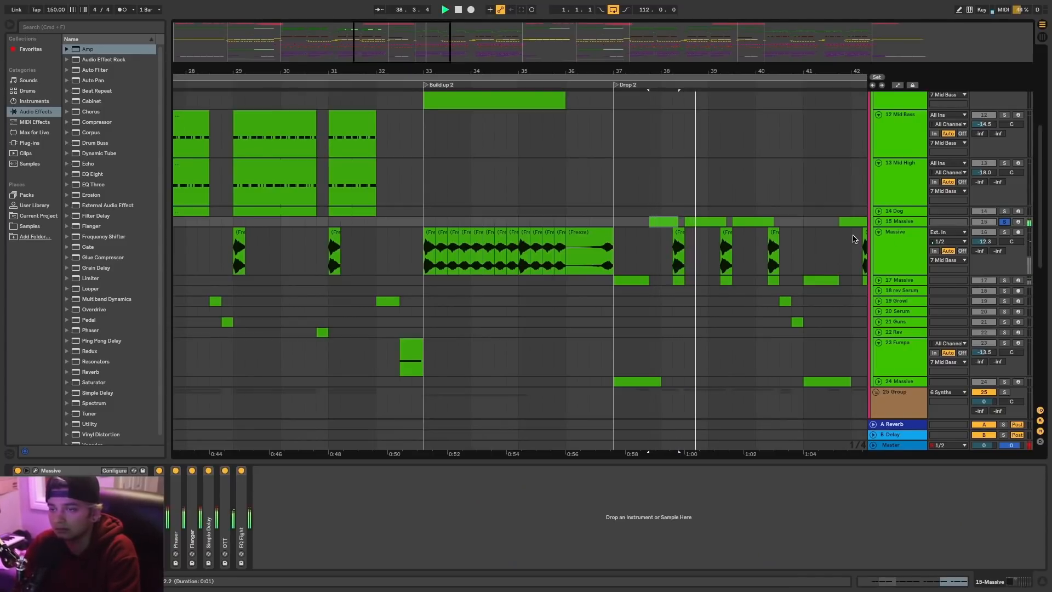
click(1006, 221)
- Solo the frozen Massive track below 15 Massive, and play it in Drop 1
scroll(499, 261, left, 10)
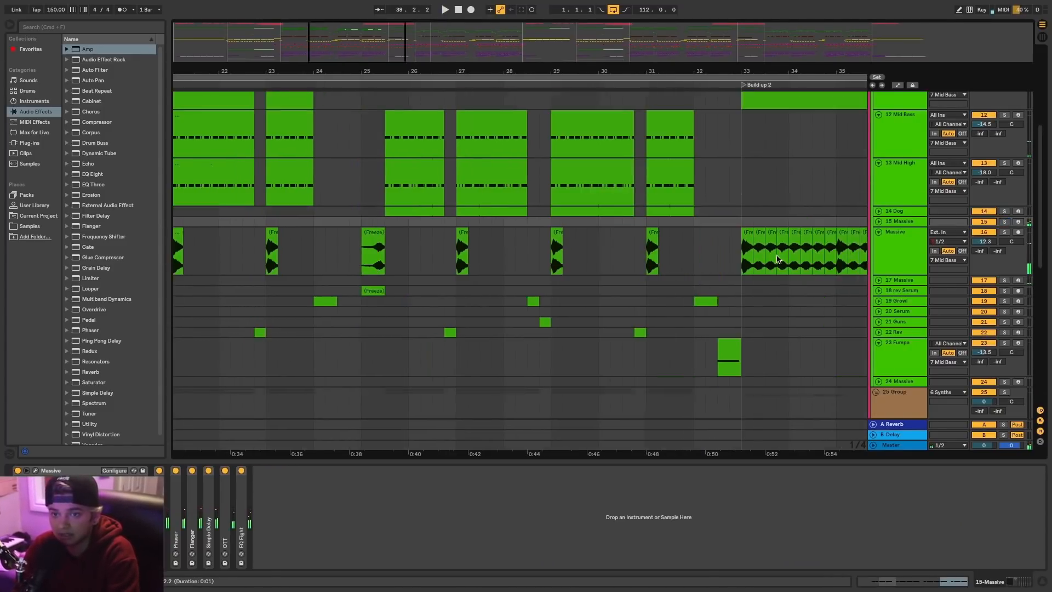
click(1005, 232)
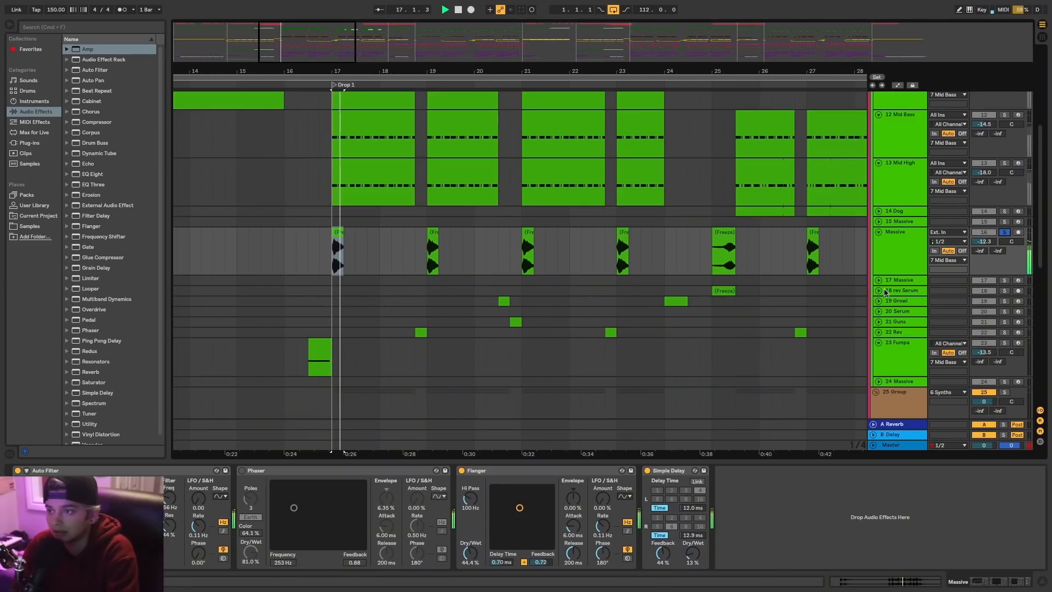
key(space)
- Audition the Drop 1 fill clips of the 22 Rev, 19 Growl and 21 Guns tracks, soloing each track in turn
click(421, 332)
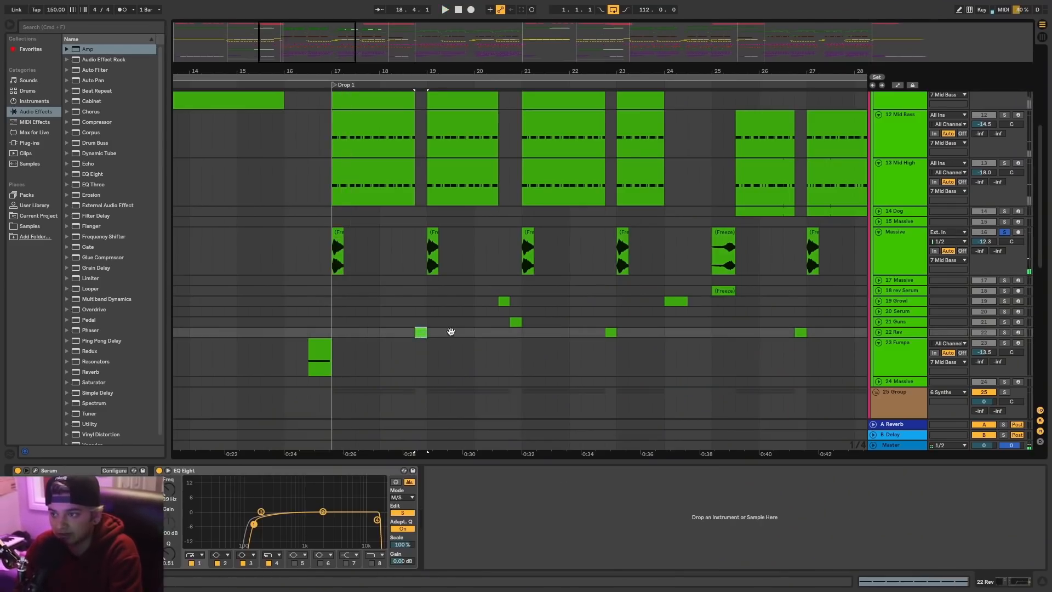
click(1005, 301)
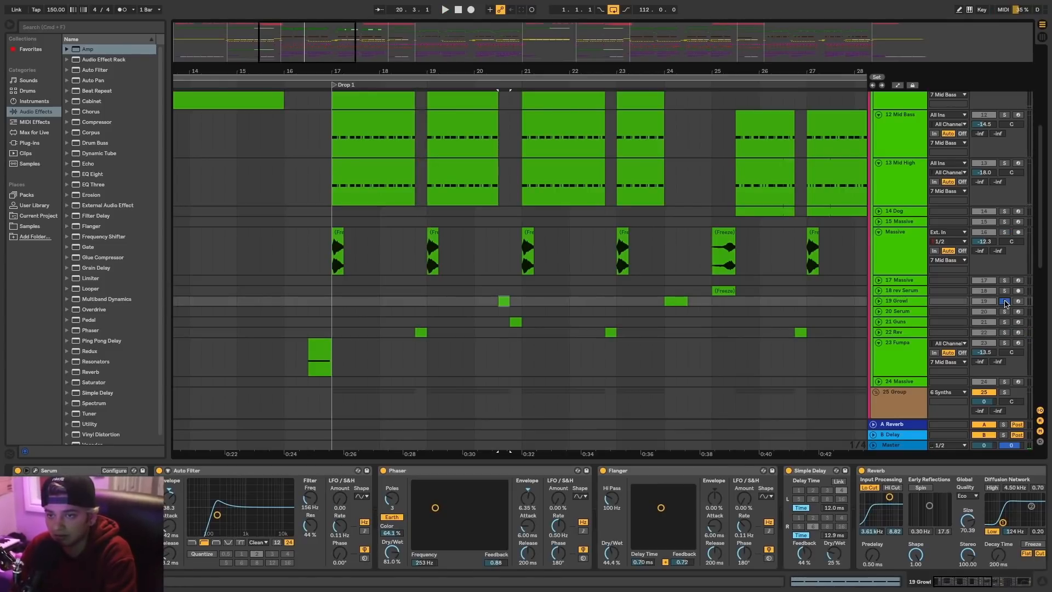
key(space)
click(1030, 322)
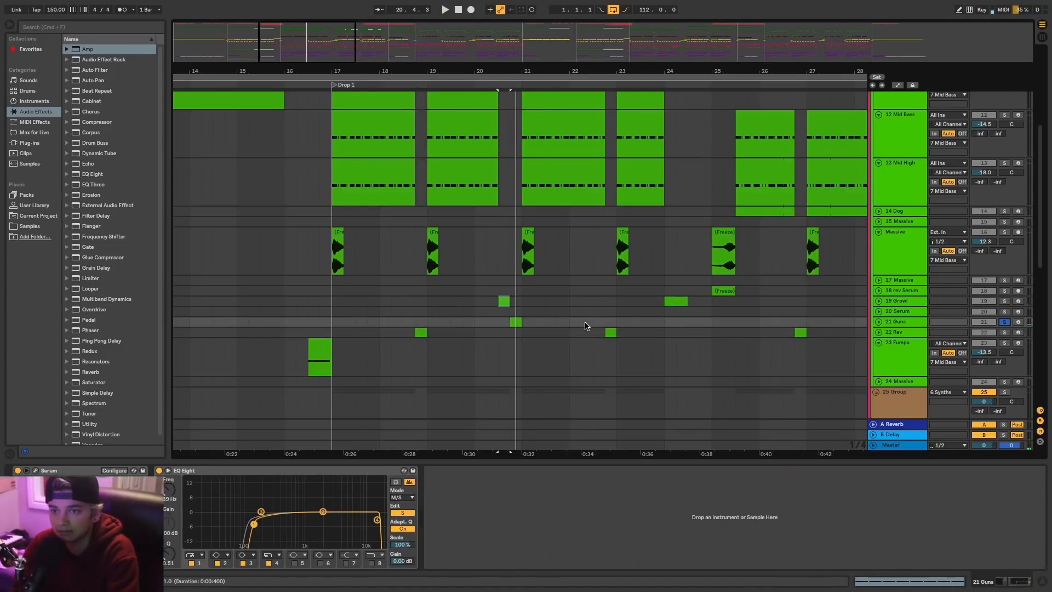
scroll(585, 326, right, 2)
click(610, 300)
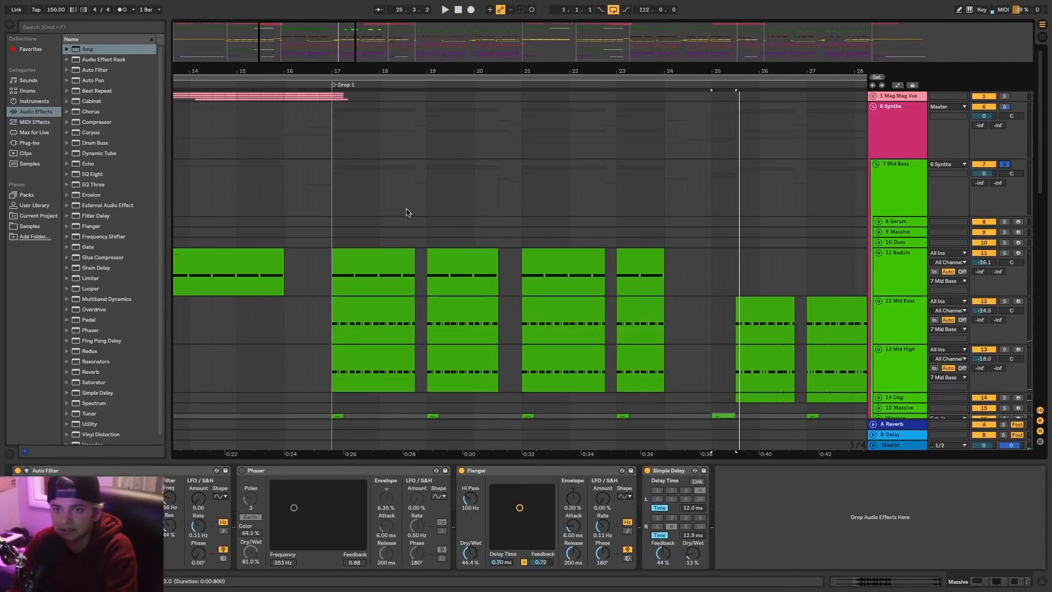
- Play the whole 7 Mid Bass group from bar 17 with only the group soloed, following its clips through Drop 1
click(331, 181)
key(space)
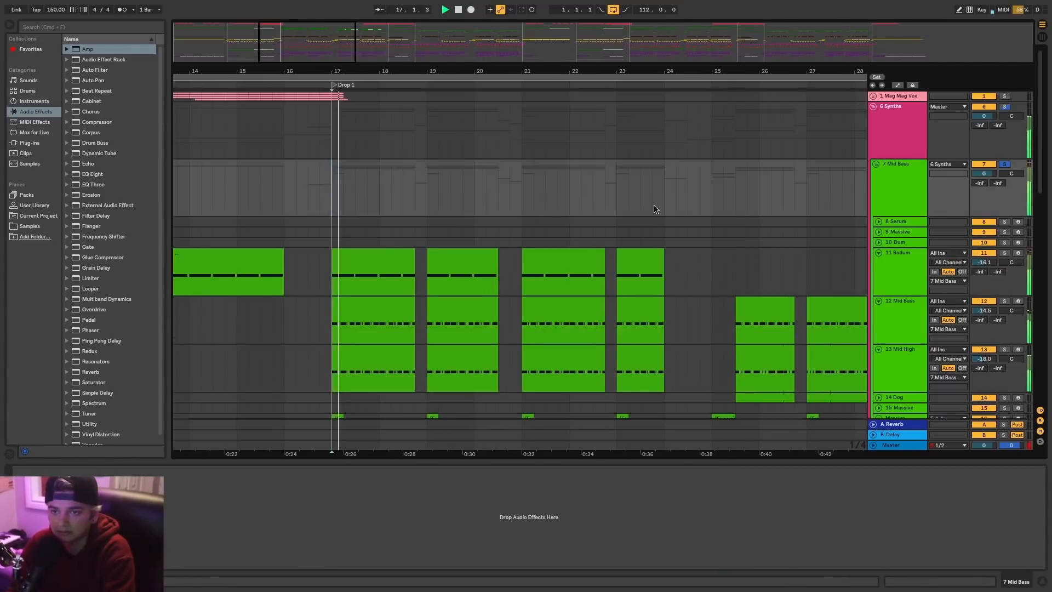
scroll(654, 208, down, 6)
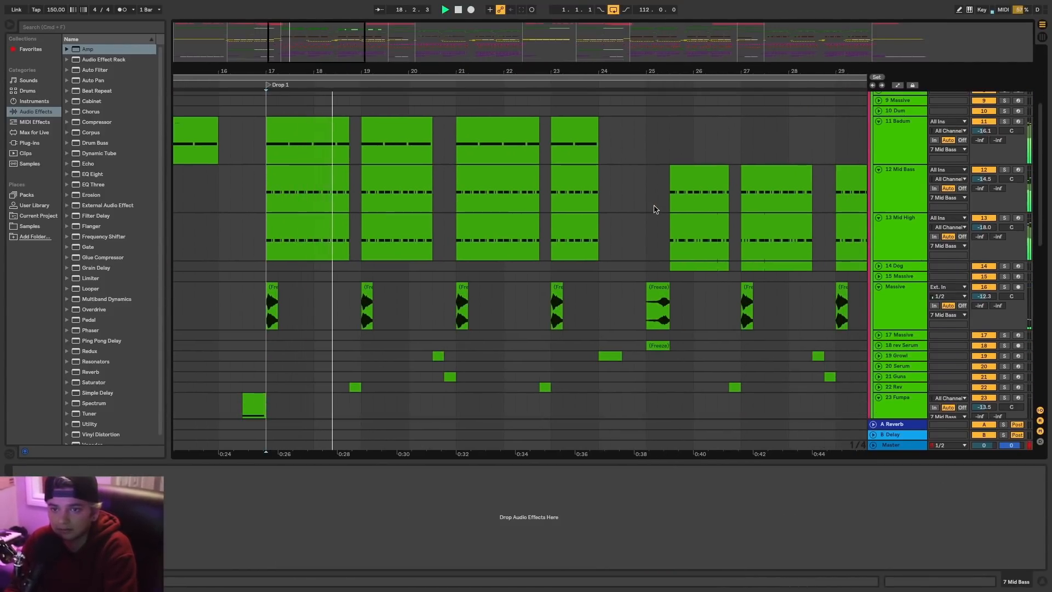
scroll(654, 206, down, 2)
scroll(653, 206, right, 1)
scroll(654, 205, up, 2)
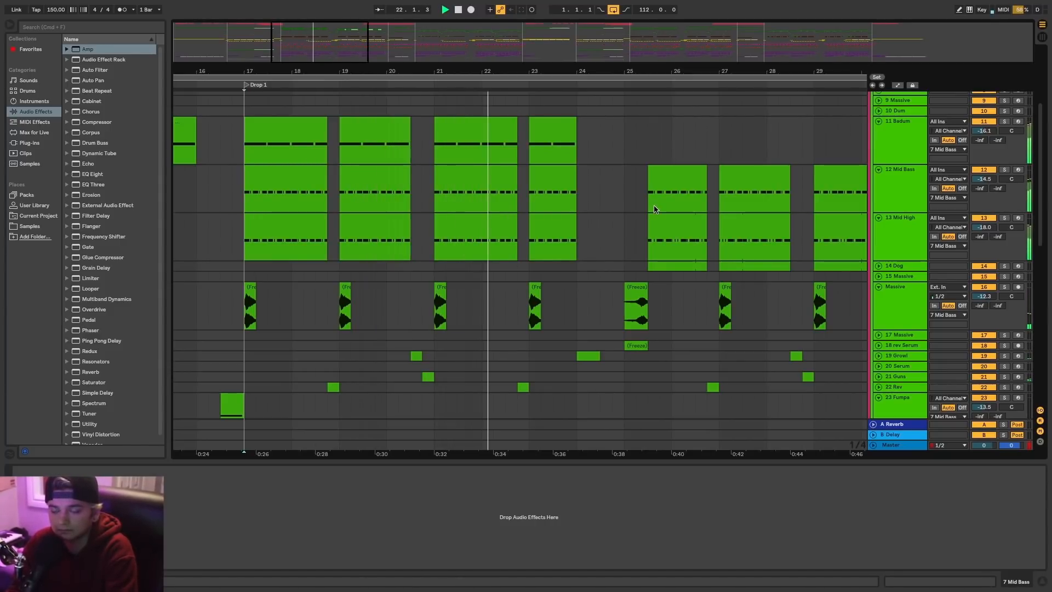
scroll(600, 224, right, 2)
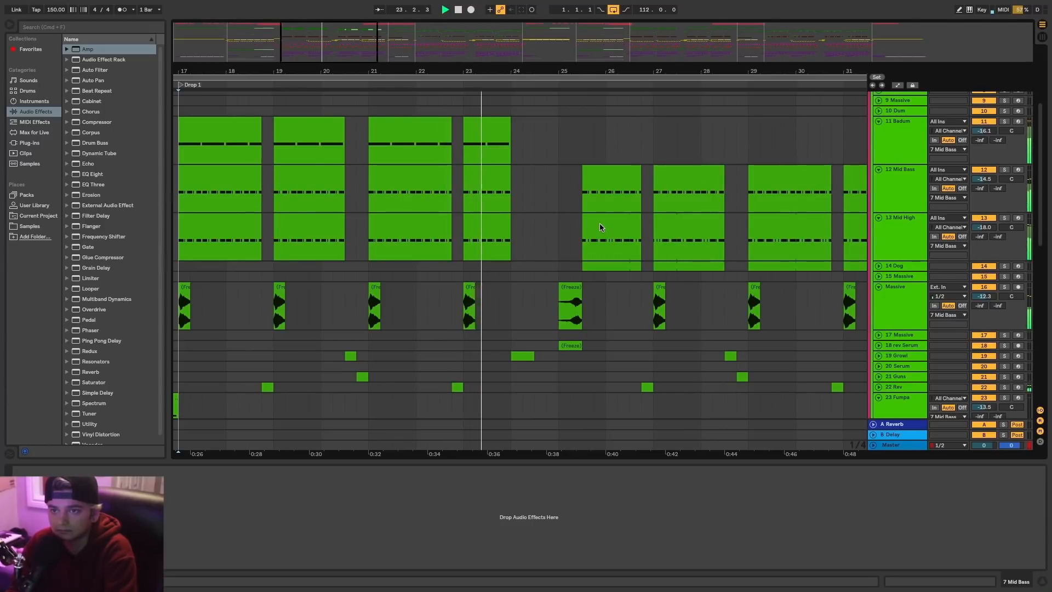
- Solo and unfold the 29 BG group, and play its background layers from just before bar 21
scroll(600, 226, up, 2)
scroll(599, 226, left, 2)
scroll(599, 226, down, 2)
scroll(600, 225, right, 1)
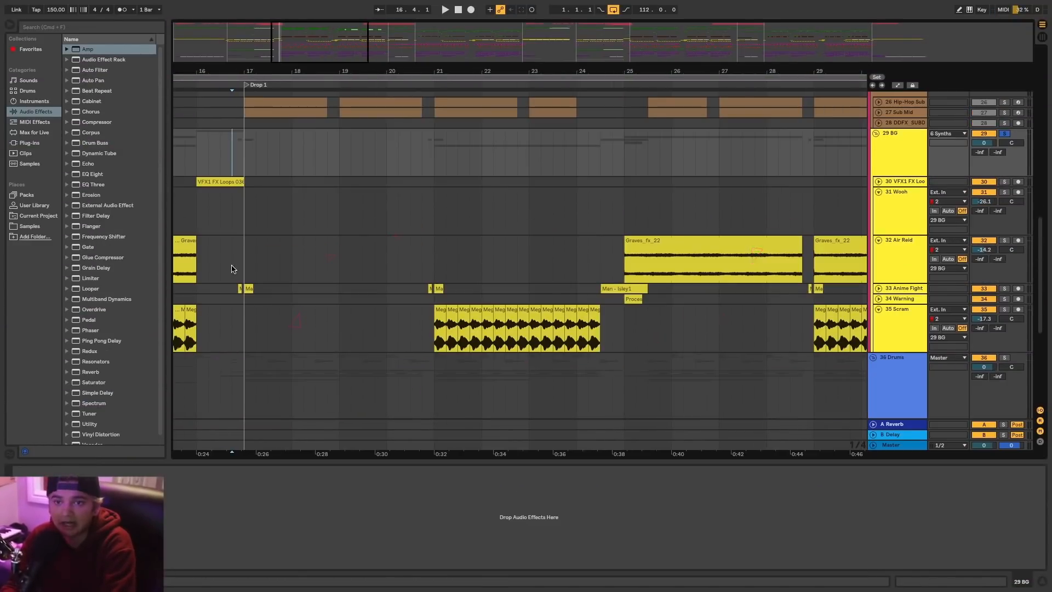
click(232, 268)
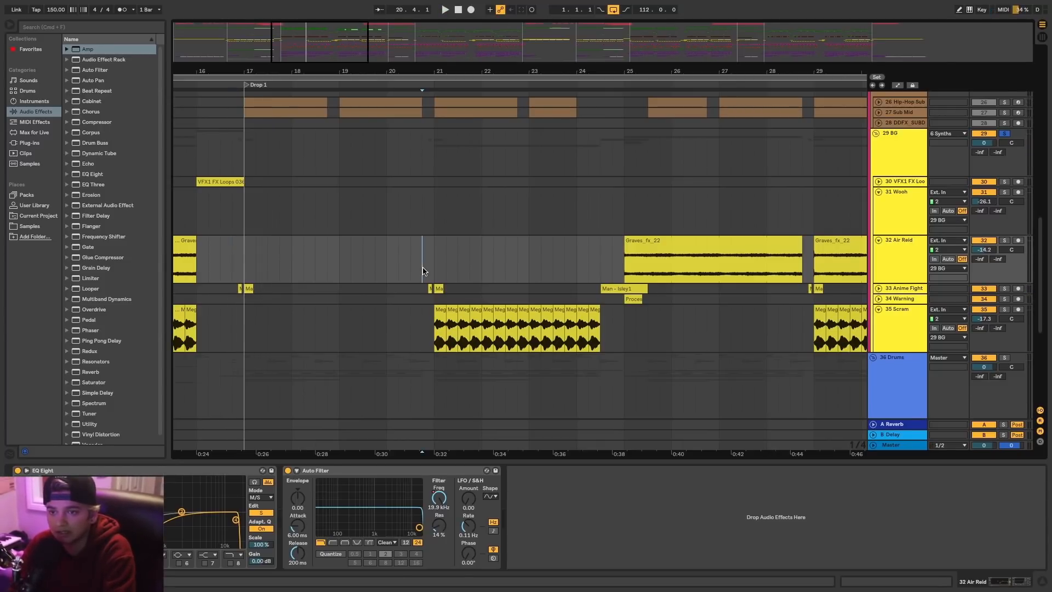
drag(490, 70, 491, 93)
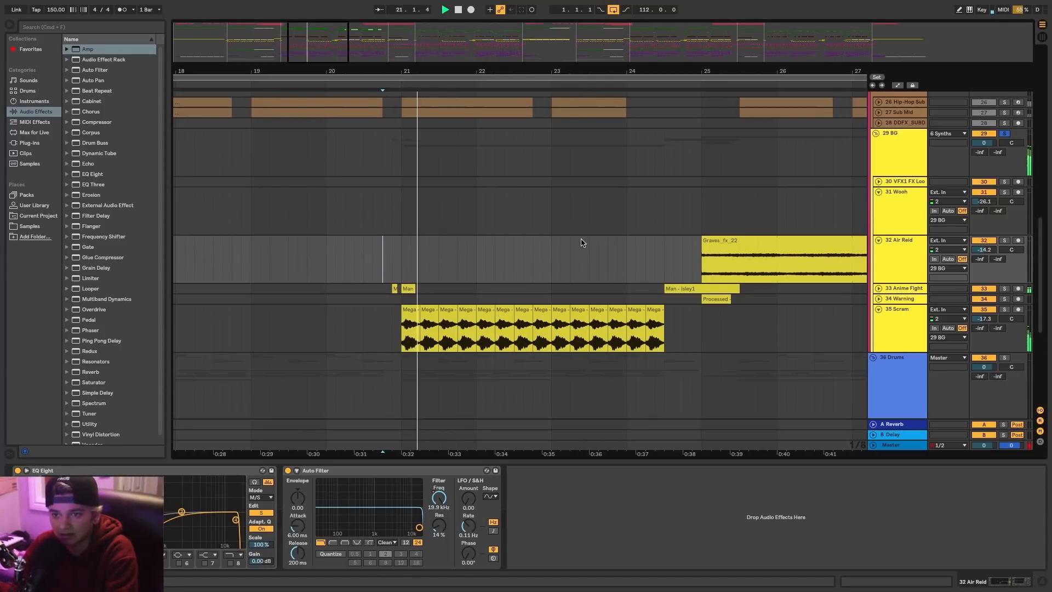
- Open a megaphone clip of the 35 Scram track, and locate its sample in the browser's Megaphone folder
double_click(541, 329)
key(space)
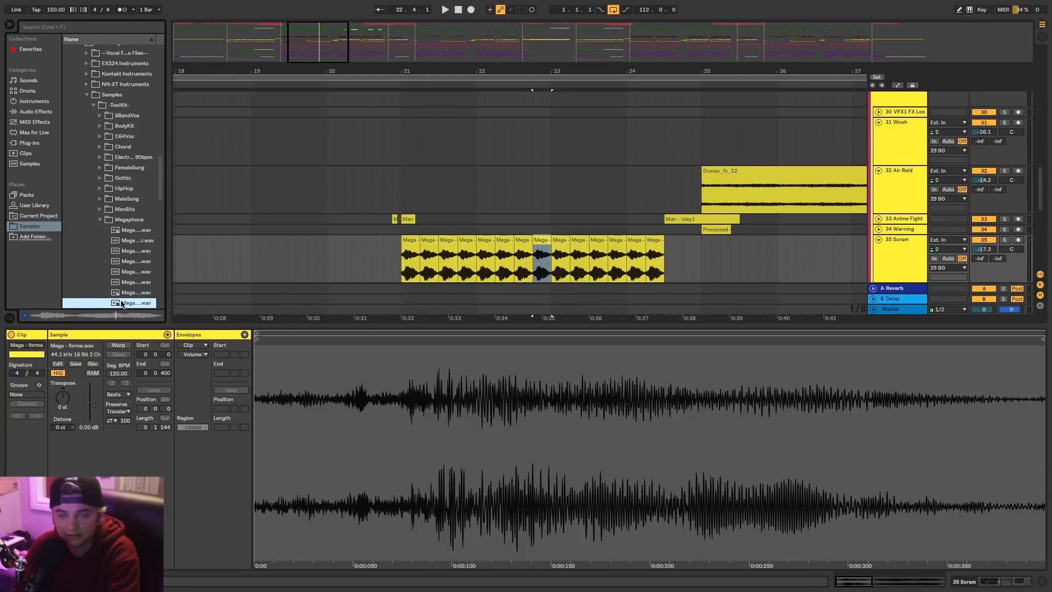
- Set the playback start on 35 Scram shortly before bar 21, and replay the soloed 29 BG group from there
click(372, 268)
drag(449, 73, 449, 70)
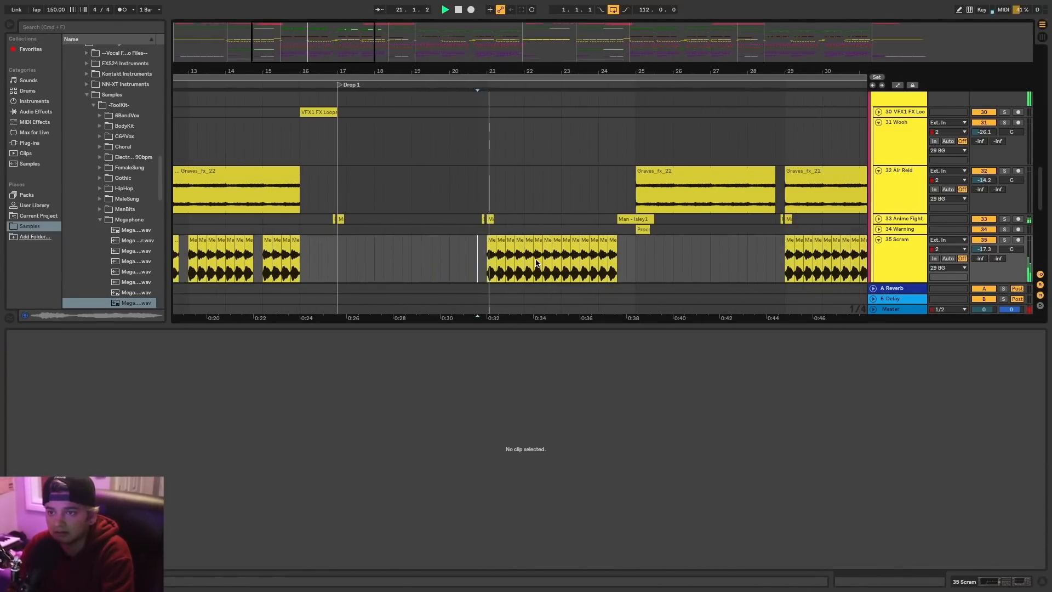
scroll(537, 262, right, 3)
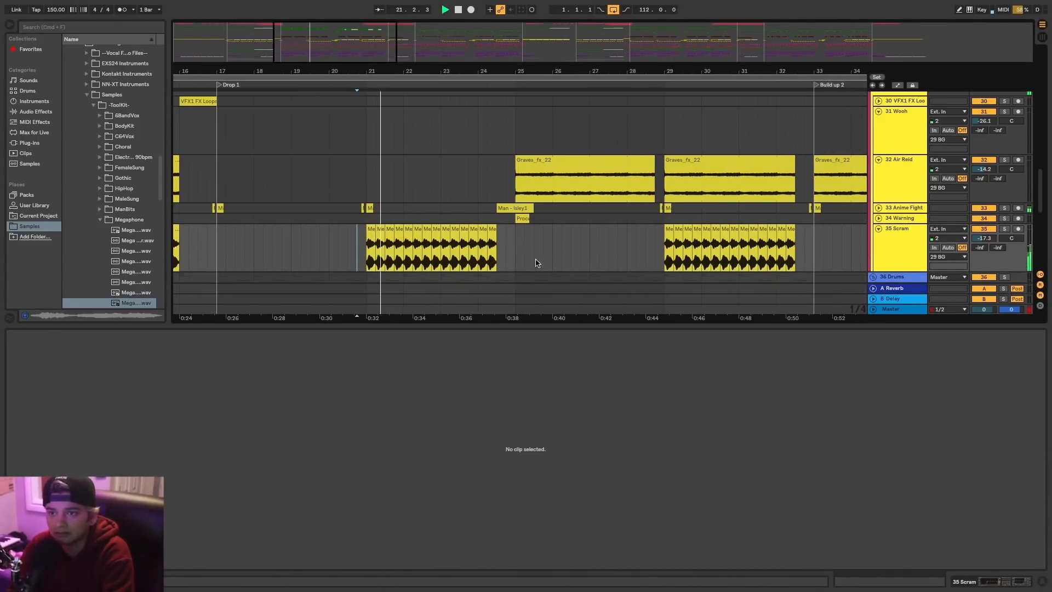
- Open the Man - Isley1 clip of the 33 Anime Fight track, and locate its sample in the browser's ManBits folder
scroll(553, 238, up, 2)
scroll(536, 238, down, 2)
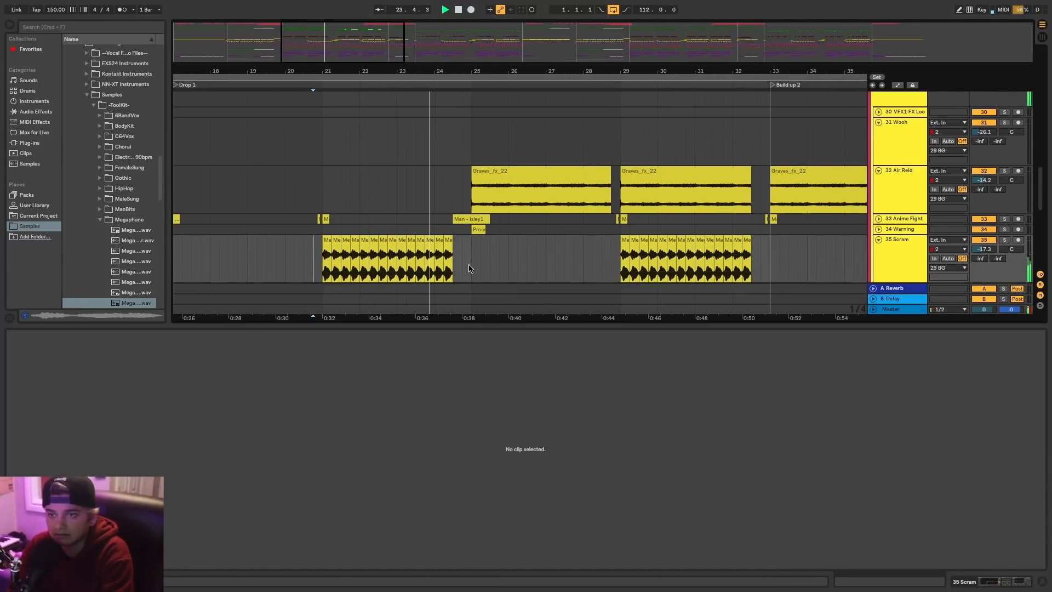
click(471, 219)
key(space)
click(878, 218)
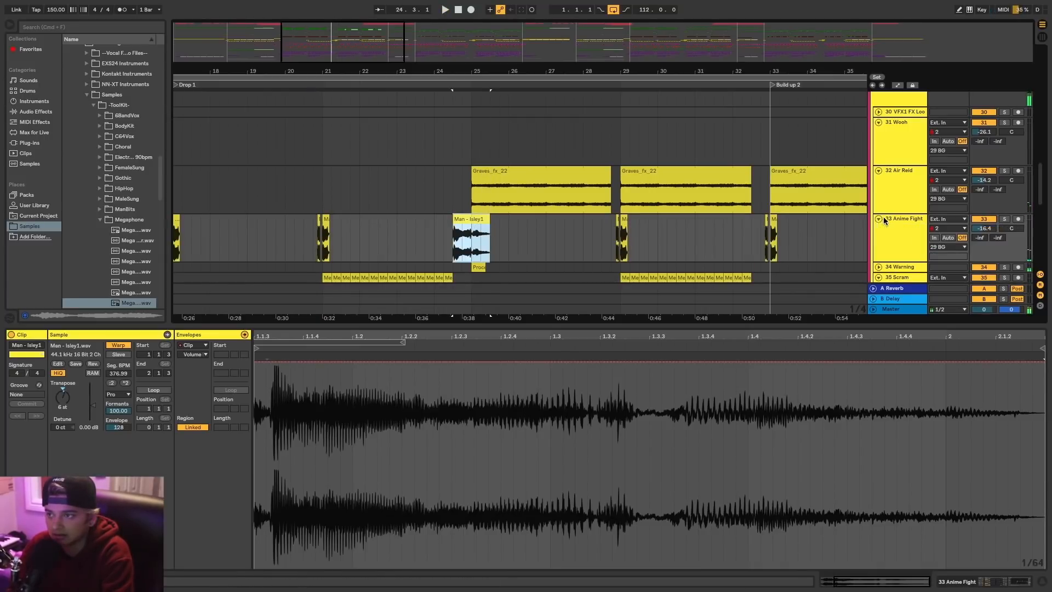
scroll(612, 222, down, 3)
click(470, 159)
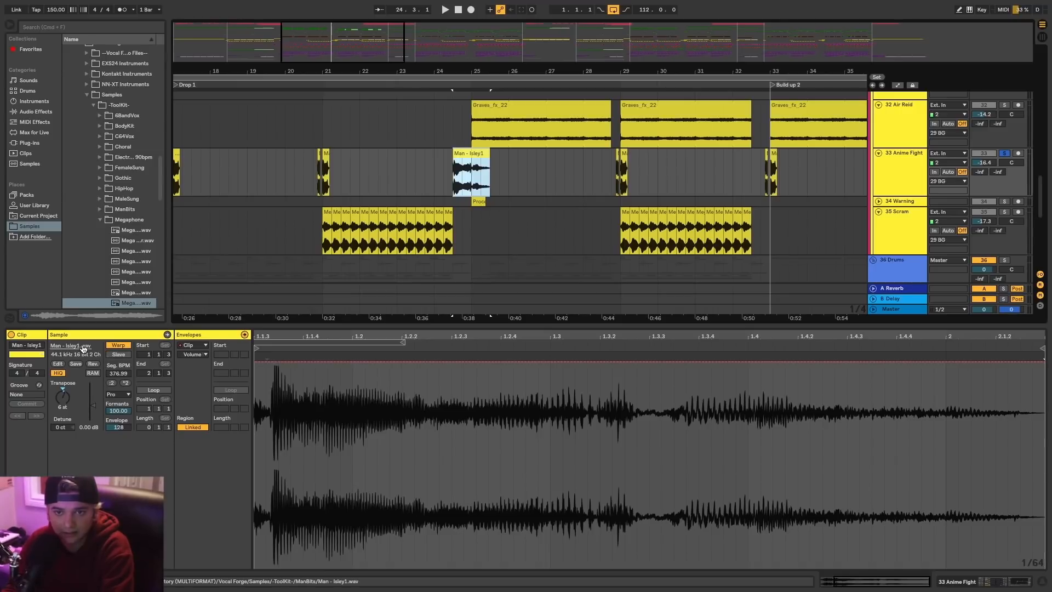
double_click(83, 345)
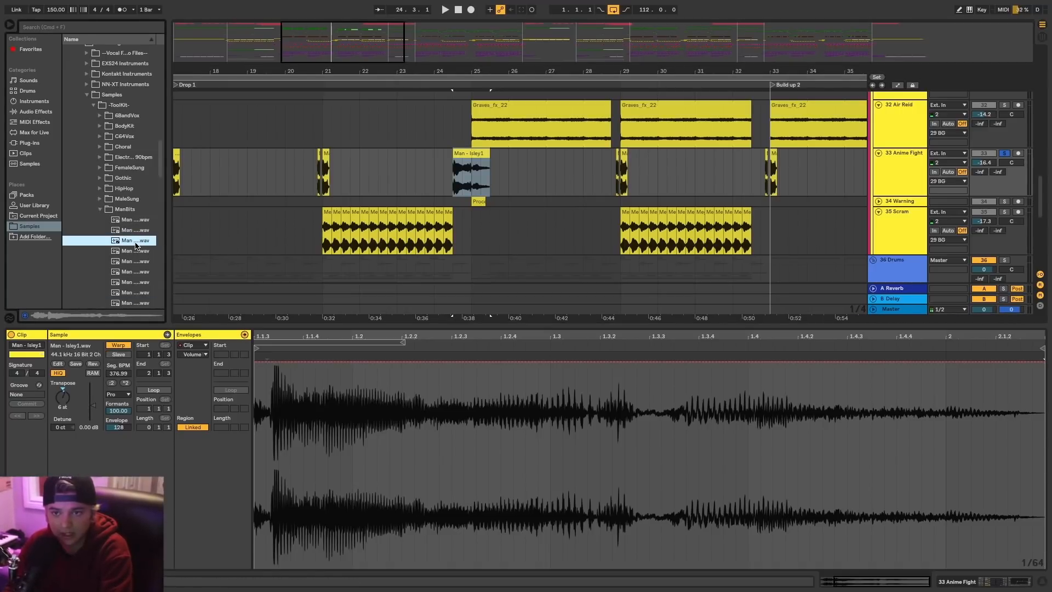
- Play the soloed Man - Isley1 clip, and solo the 34 Warning track to play its clip at bar 25
click(459, 154)
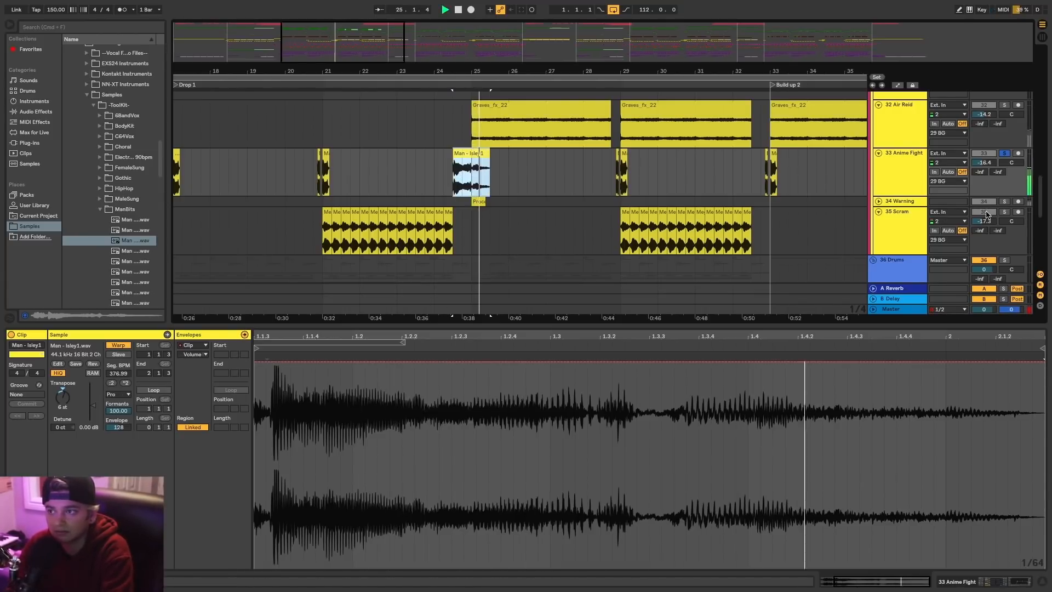
click(1005, 202)
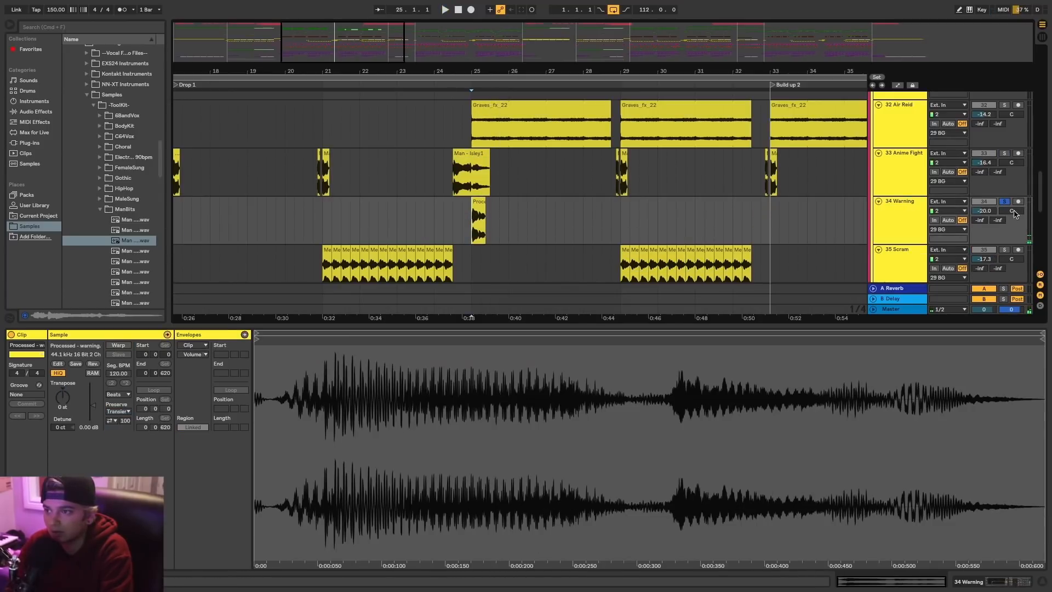
scroll(775, 216, up, 4)
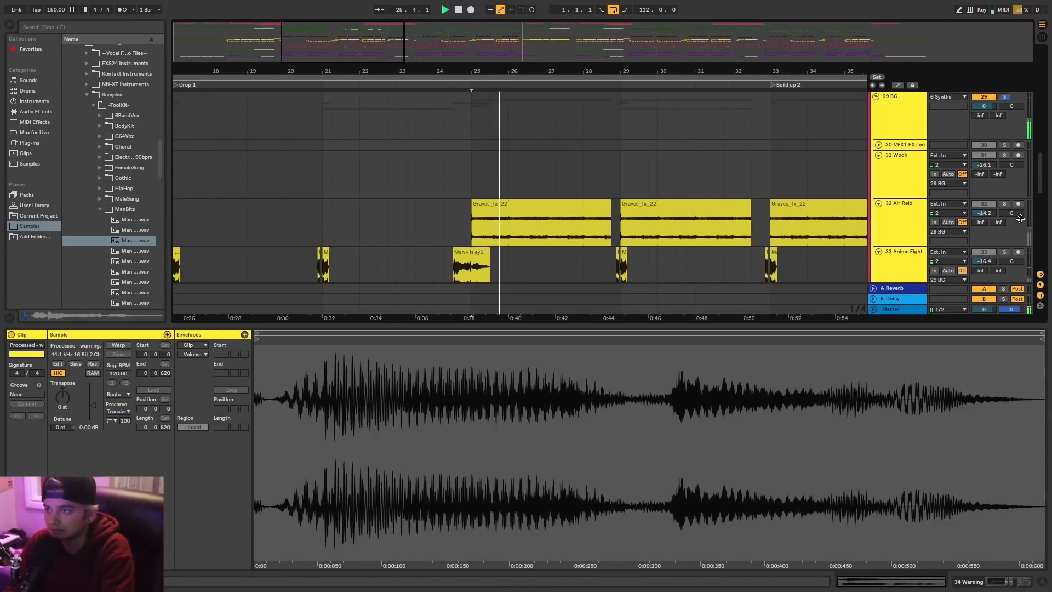
key(space)
- Open the Graves_fx_22 clip at bar 25 of 32 Air Reid, and play the soloed 29 BG group from Drop 1
click(472, 221)
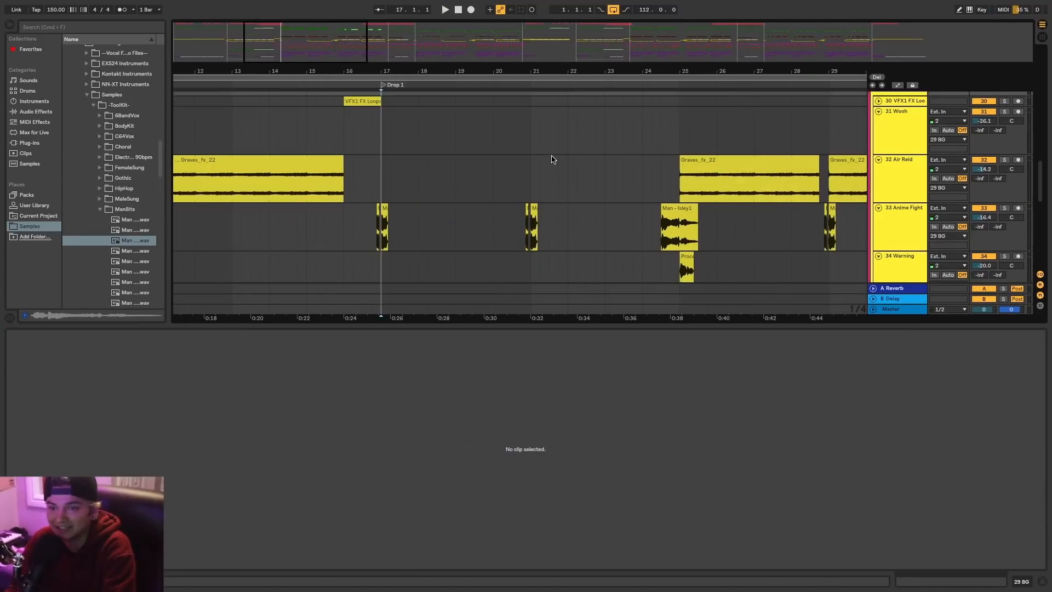
scroll(554, 160, down, 1)
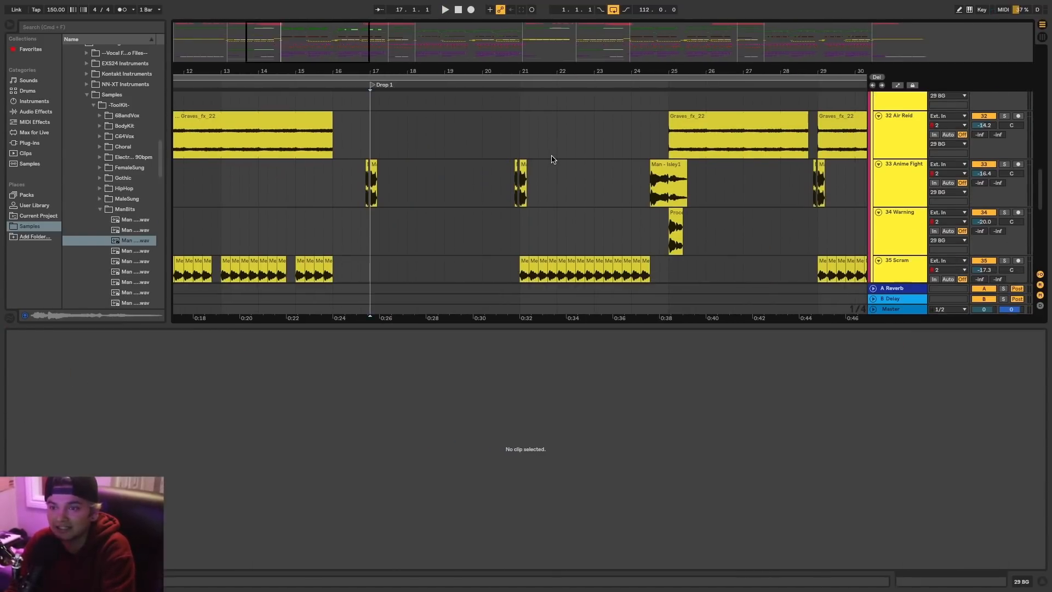
key(space)
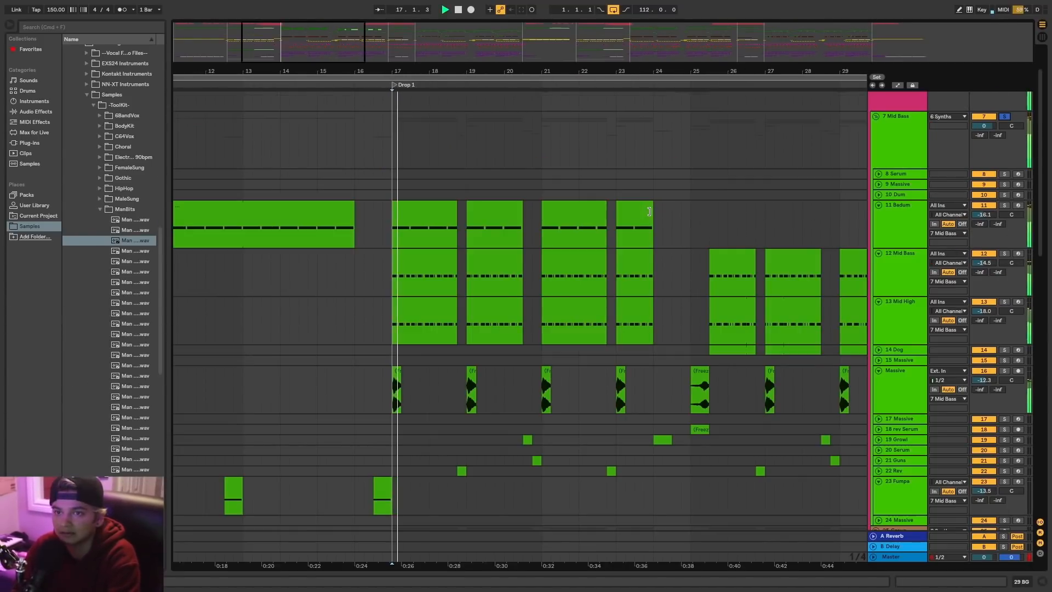
scroll(651, 212, down, 10)
scroll(650, 212, right, 3)
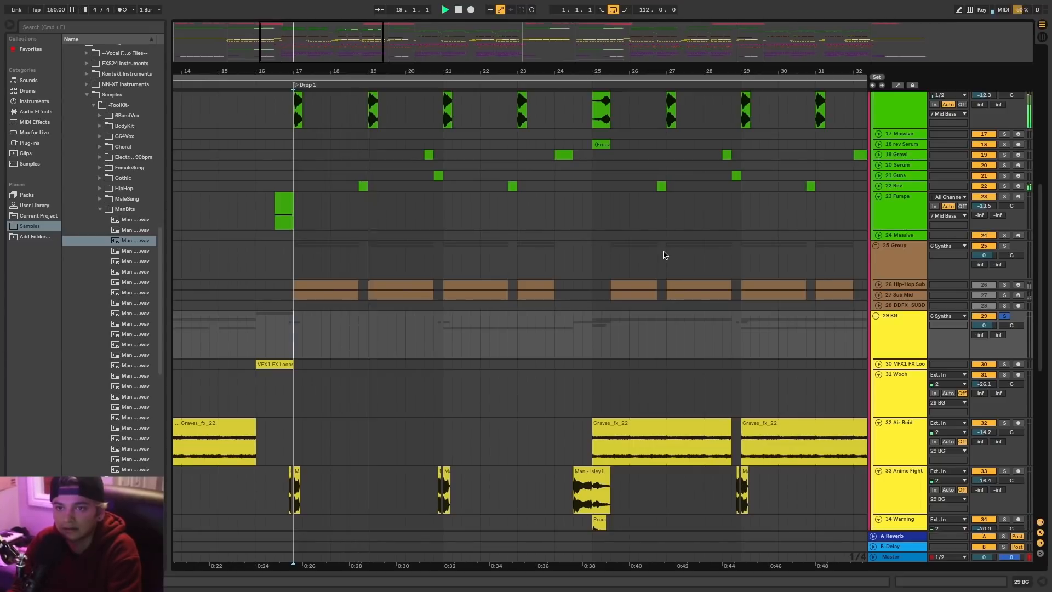
- Fold the 32 Air Reid, 31 Wooh, 33 Anime Fight and 34 Warning tracks
click(878, 422)
click(878, 375)
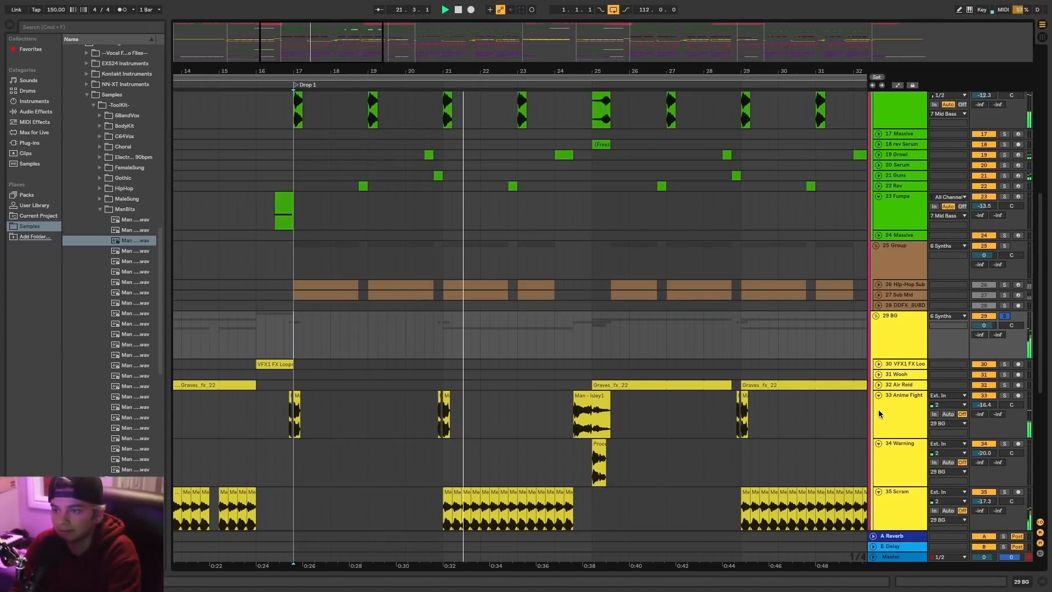
click(878, 395)
click(877, 404)
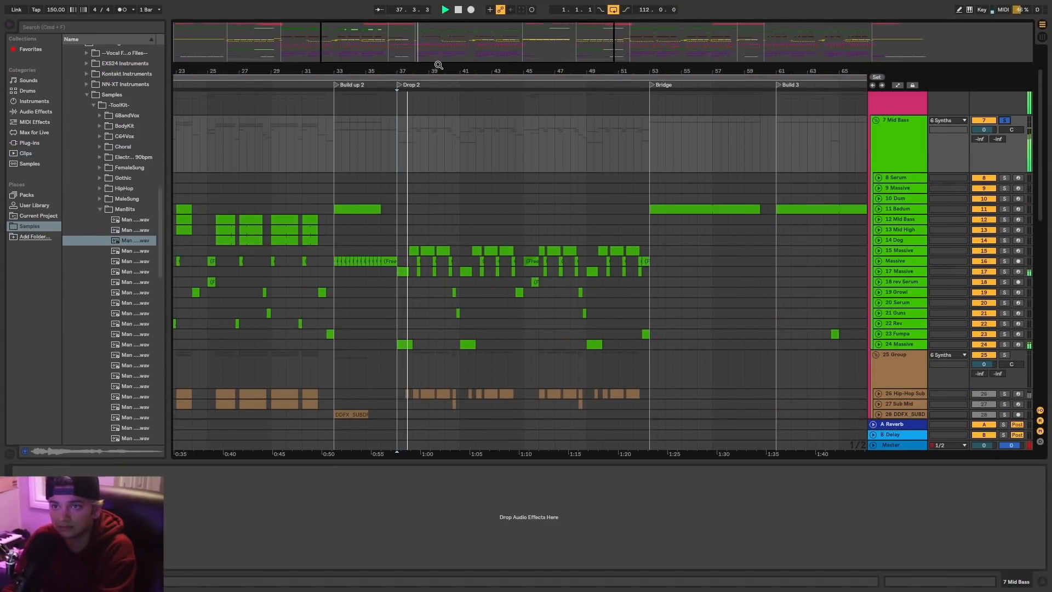
- Solo the 15 Massive track, and inspect its Massive synth patch while playing its Drop 2 part
drag(435, 69, 435, 78)
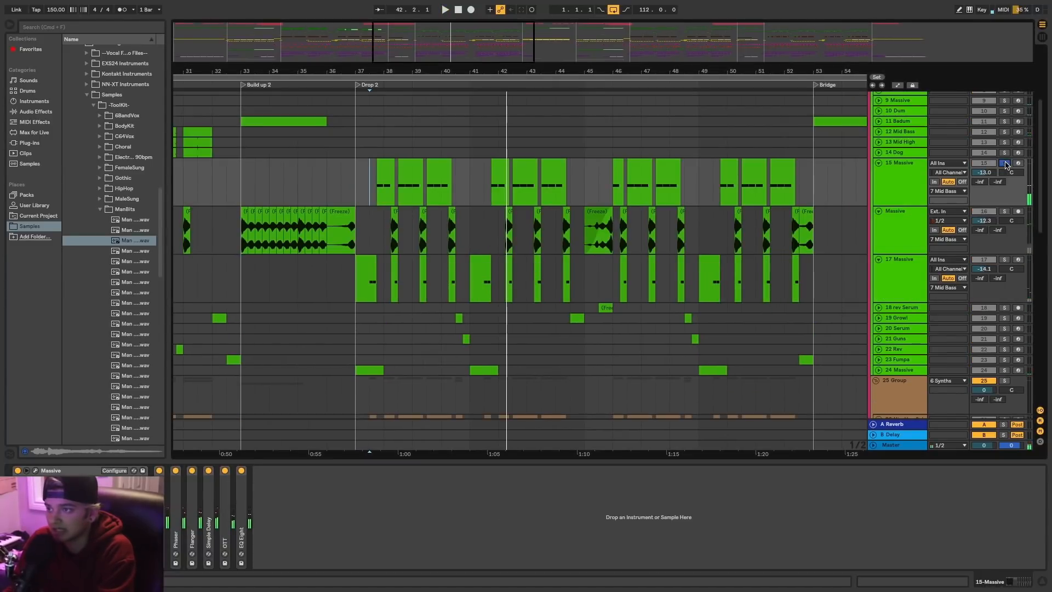
click(1006, 164)
click(378, 235)
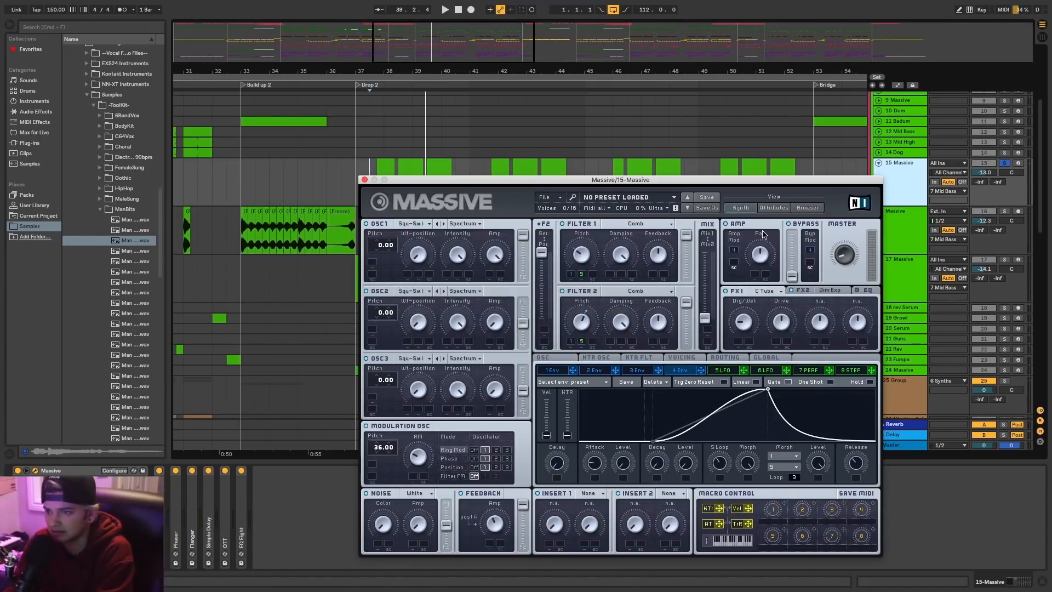
drag(761, 180, 540, 206)
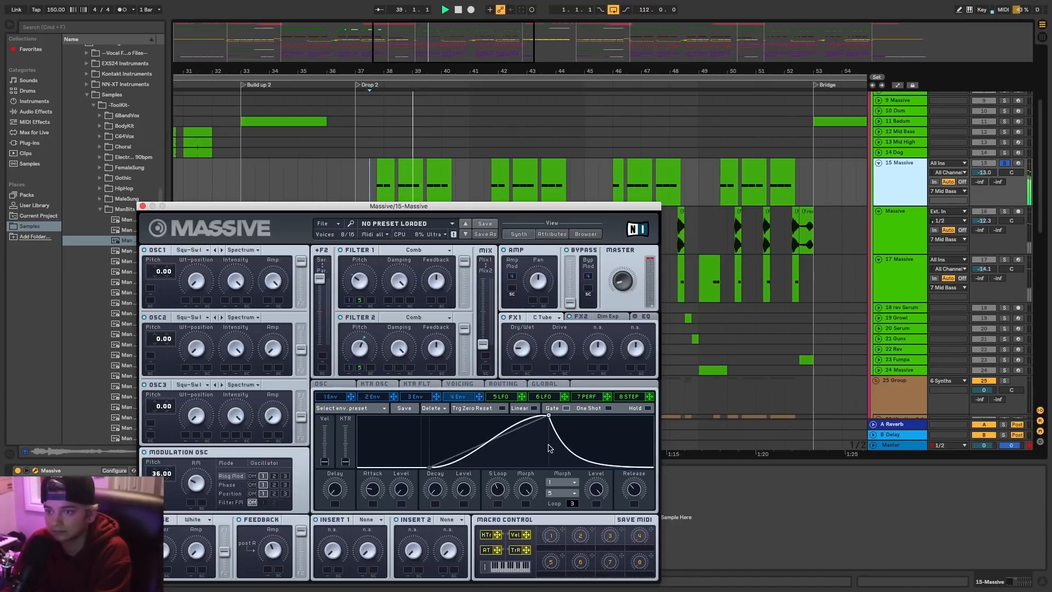
click(142, 207)
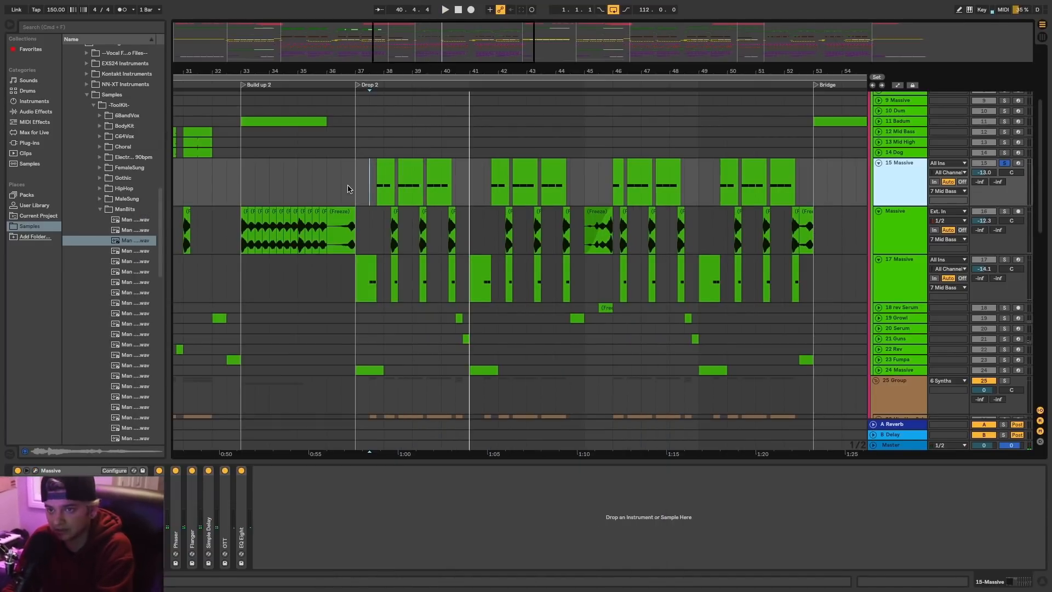
- Solo the frozen Massive track 16, and play it together with 15 Massive in Drop 2
click(354, 190)
click(389, 241)
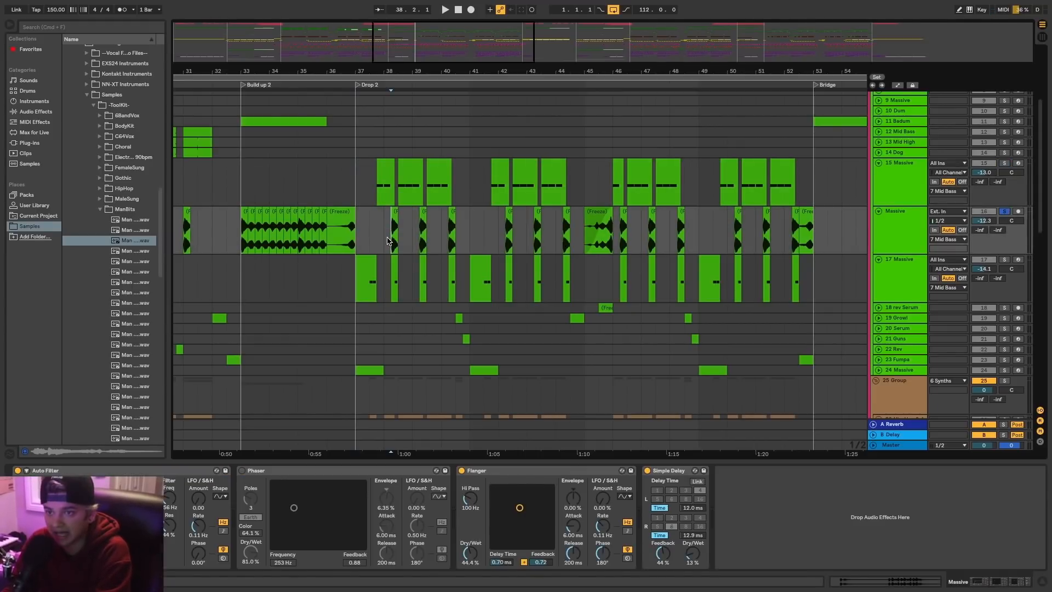
click(1003, 163)
key(space)
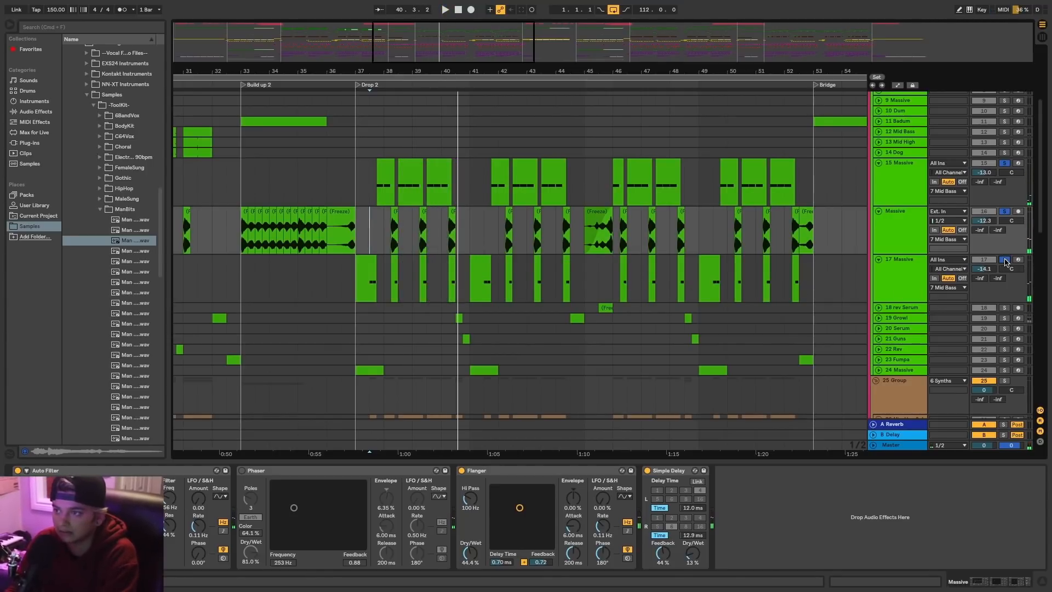
- Play the soloed 15, 16 and 17 Massive tracks together from the start of Drop 2, and unfold 24 Massive
click(882, 259)
click(360, 291)
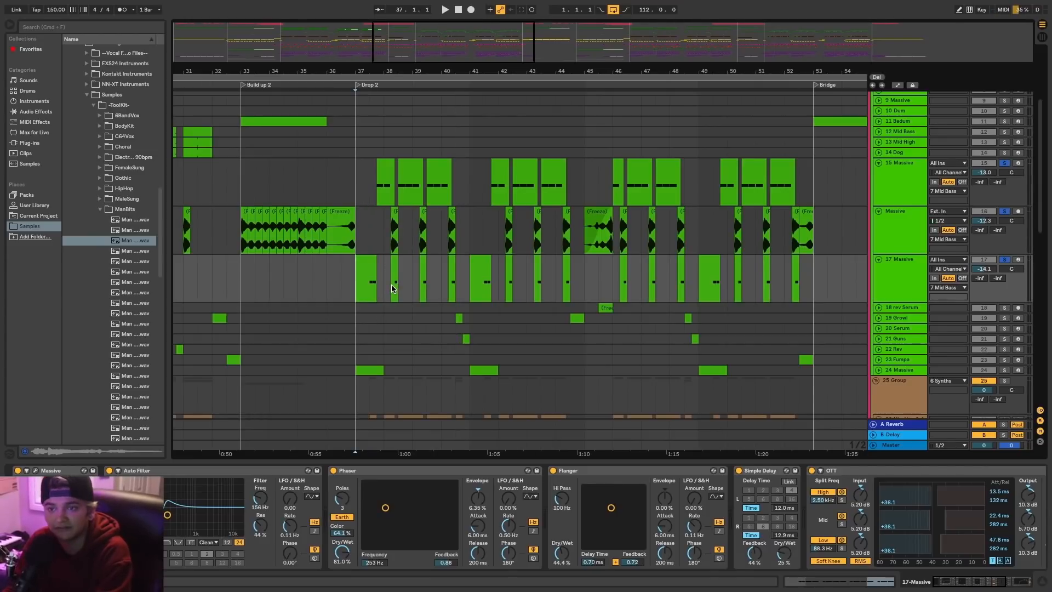
key(space)
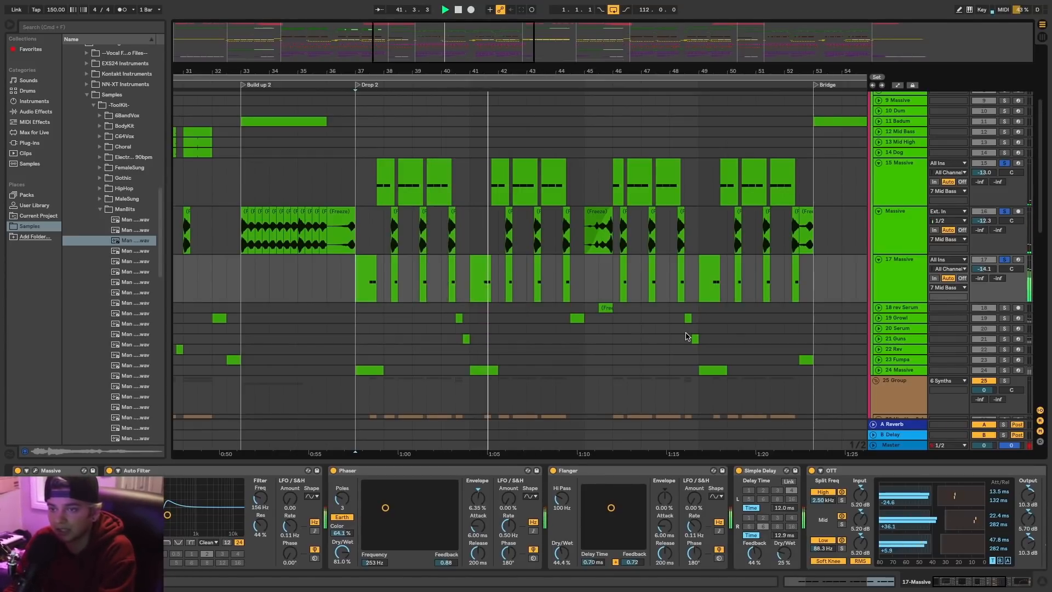
scroll(389, 281, down, 3)
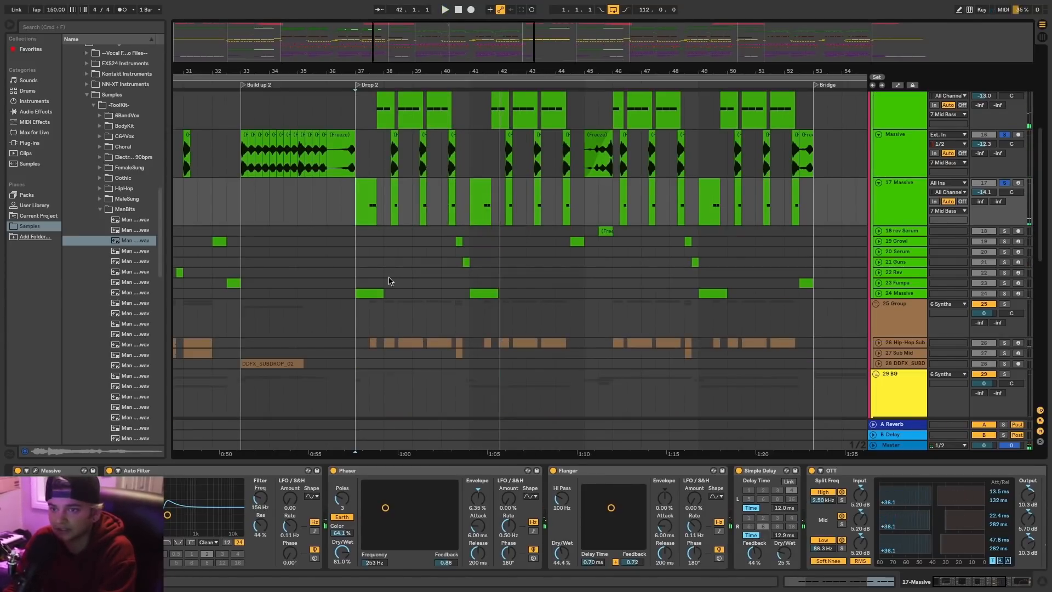
click(878, 294)
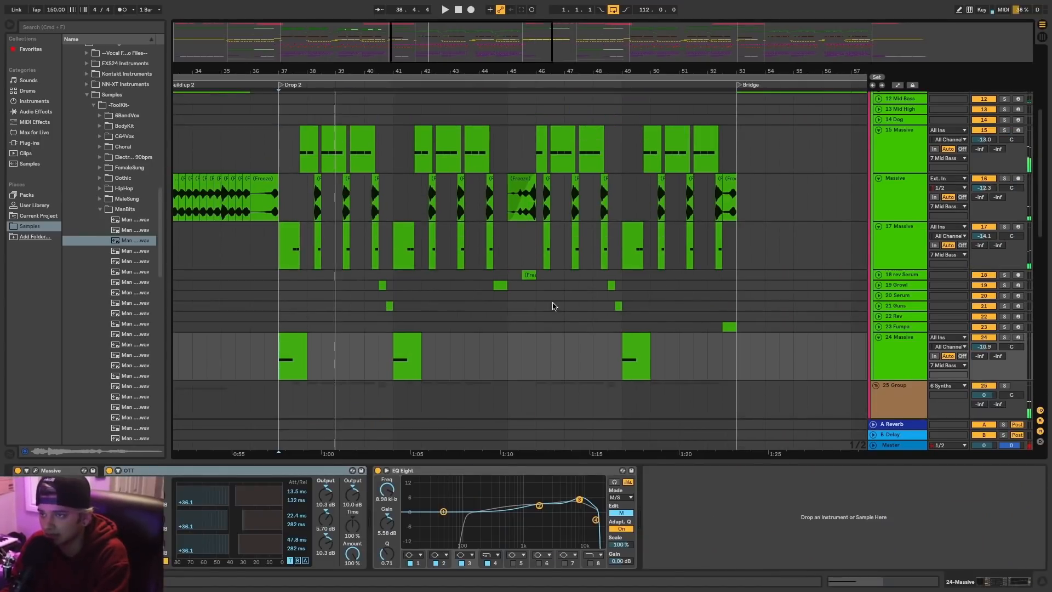
- Play the soloed 29 BG group from the Bridge marker at bar 53 to hear its tonal FX and Graves_fx_22 layers
scroll(554, 306, right, 10)
scroll(554, 305, up, 5)
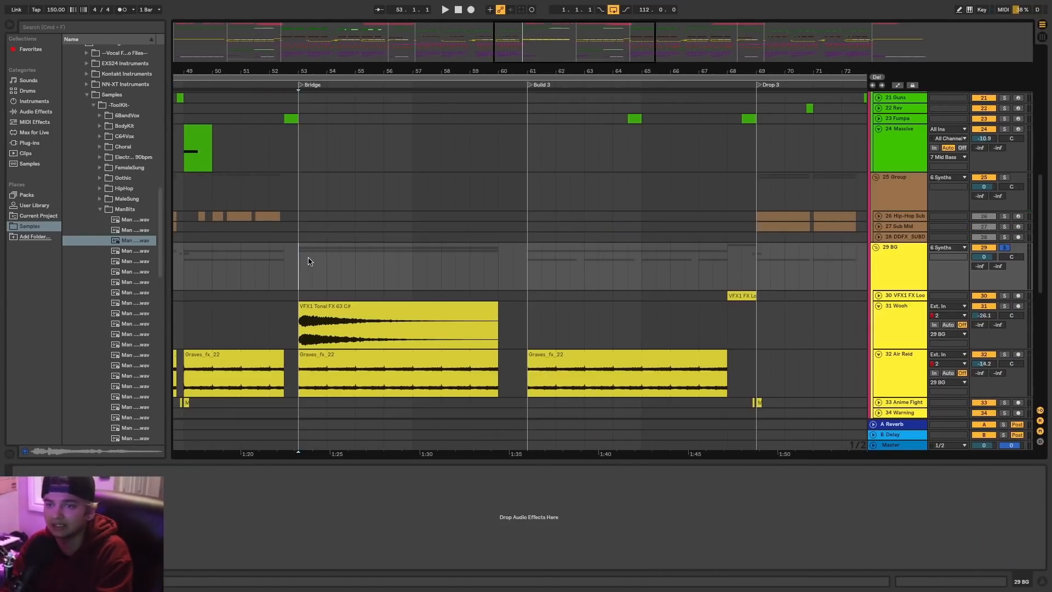
scroll(463, 278, up, 10)
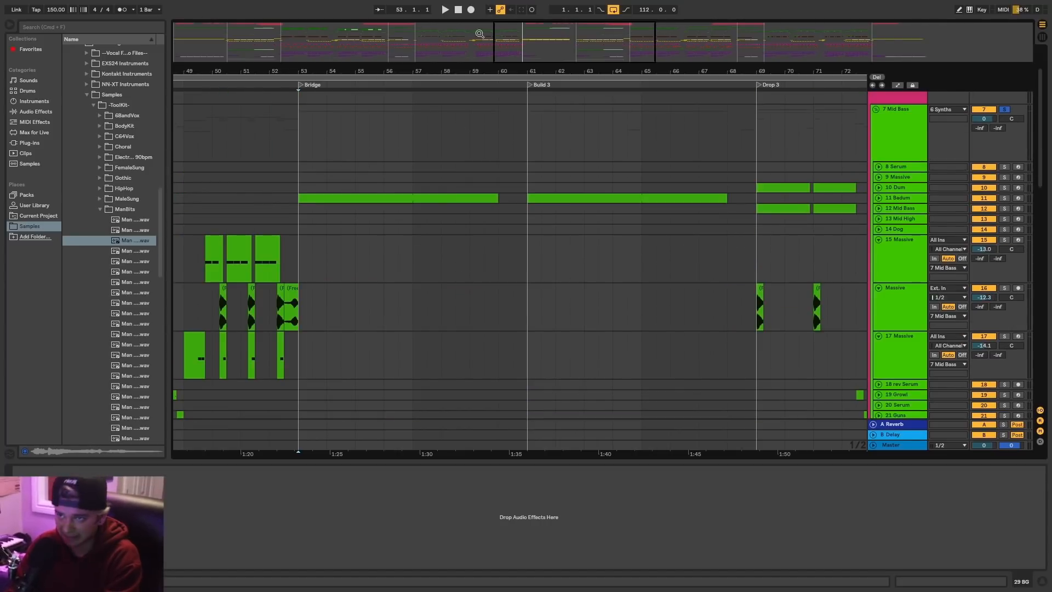
scroll(711, 185, left, 1)
scroll(711, 185, down, 10)
scroll(704, 185, right, 3)
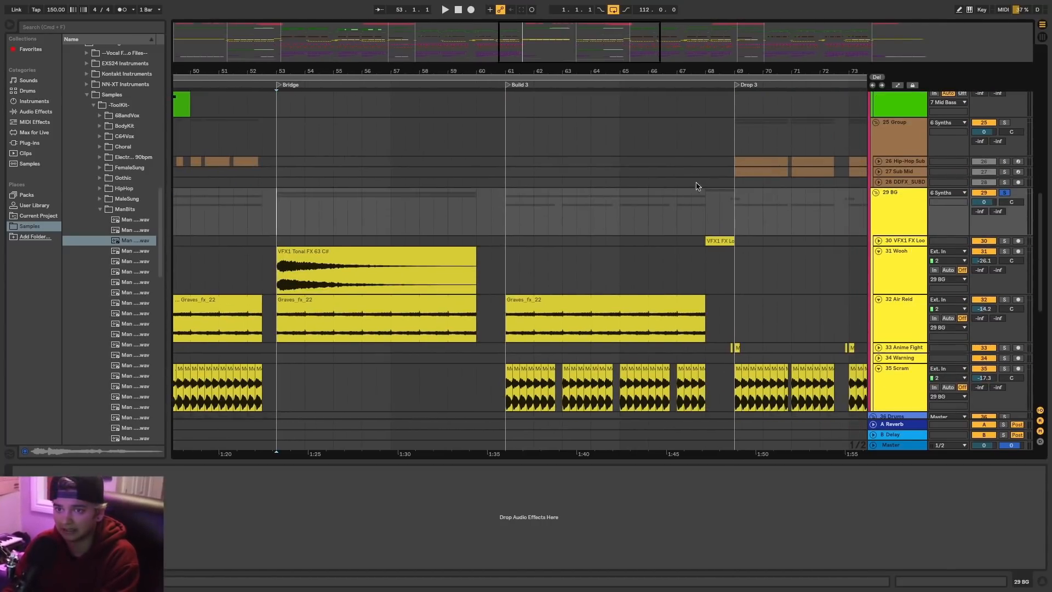
click(418, 304)
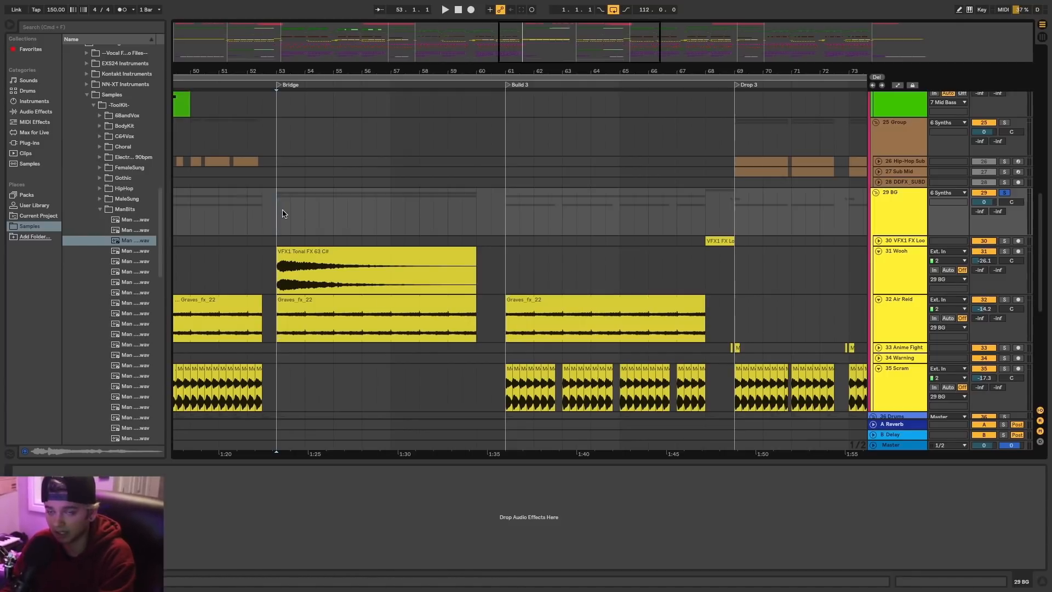
key(space)
click(460, 251)
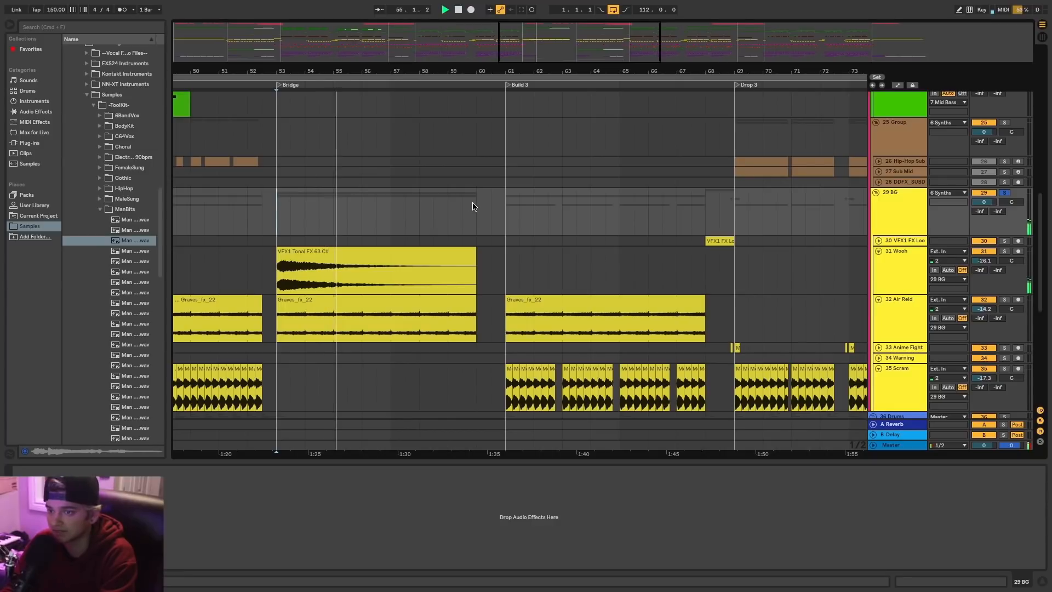
key(space)
- Play the arrangement from Build 3 at bar 61, following its background, drum and FX tracks with the device view hidden
click(512, 211)
scroll(512, 211, right, 2)
scroll(512, 211, up, 4)
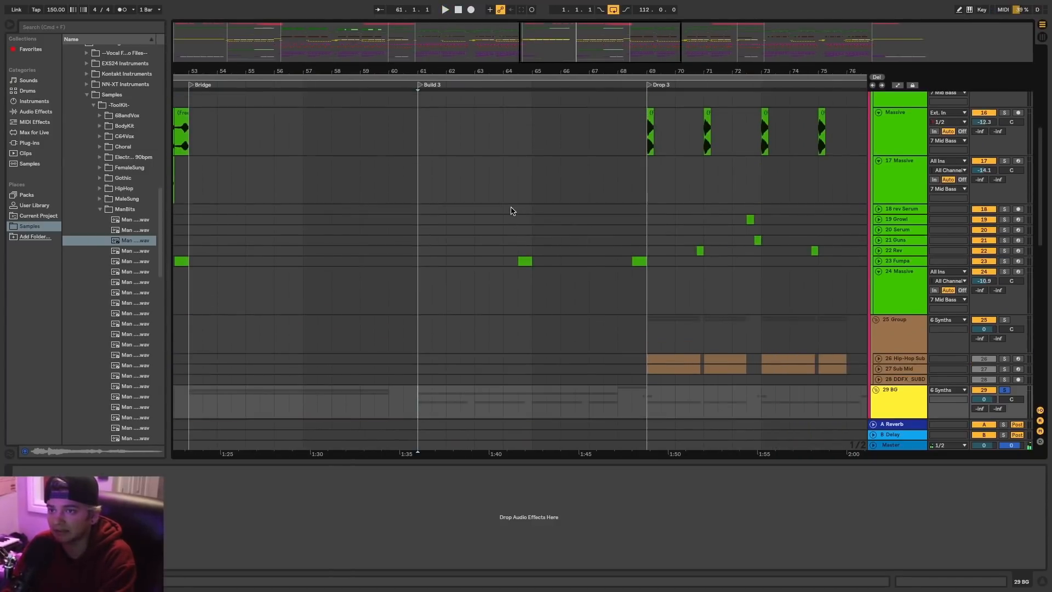
scroll(512, 208, down, 10)
scroll(512, 209, right, 2)
key(space)
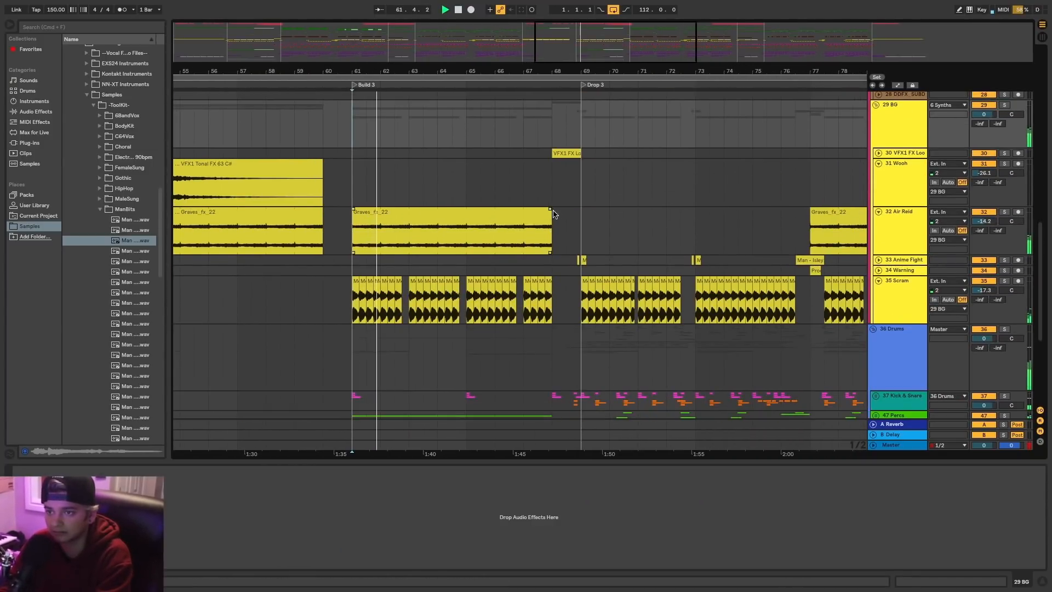
scroll(590, 270, down, 5)
scroll(590, 270, right, 3)
scroll(789, 344, up, 4)
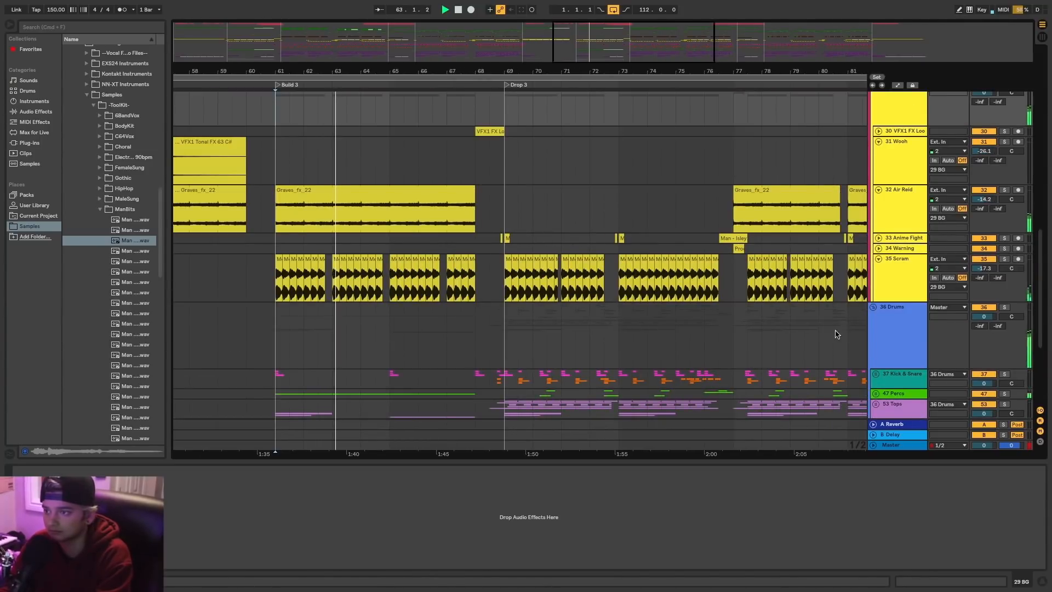
key(super+alt+l)
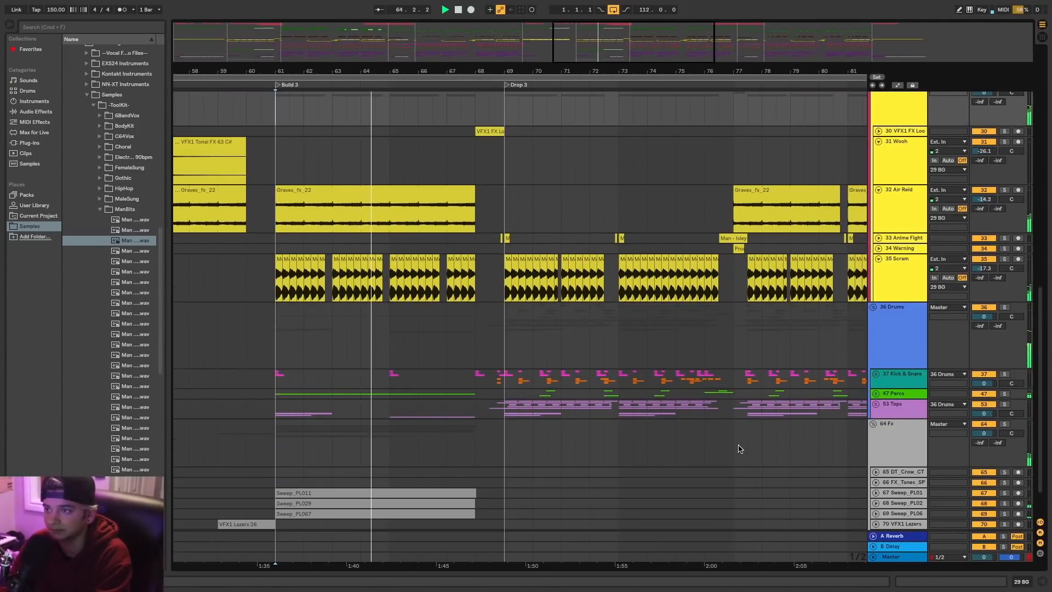
- Fold the 35 Scram, 32 Air Reid, 31 Wooh and frozen Massive tracks while playback continues through Build 3
scroll(739, 449, up, 5)
click(878, 412)
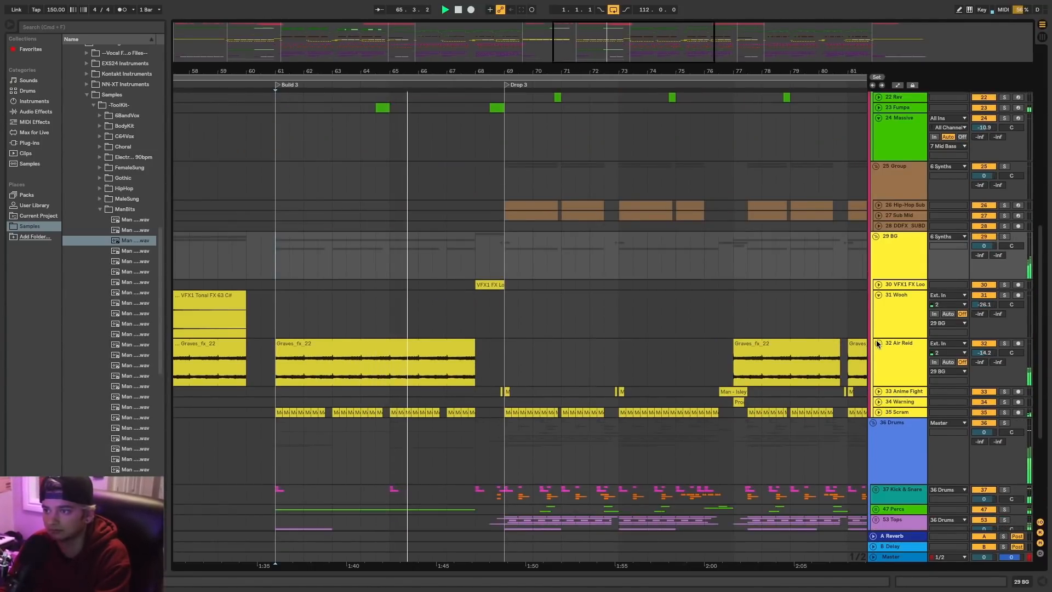
click(877, 343)
click(878, 294)
scroll(745, 320, up, 3)
scroll(747, 319, up, 8)
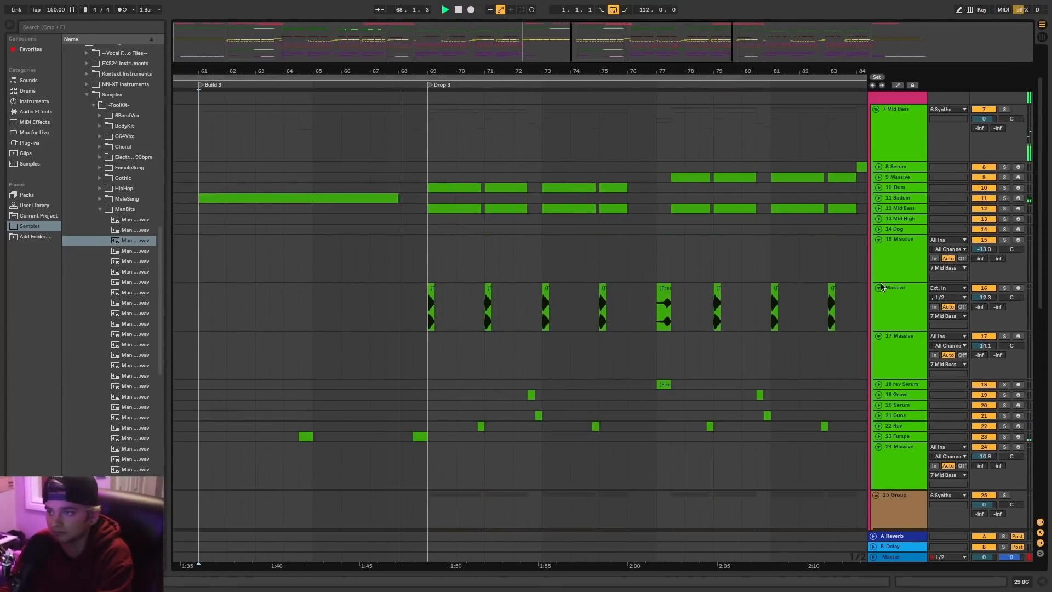
click(878, 287)
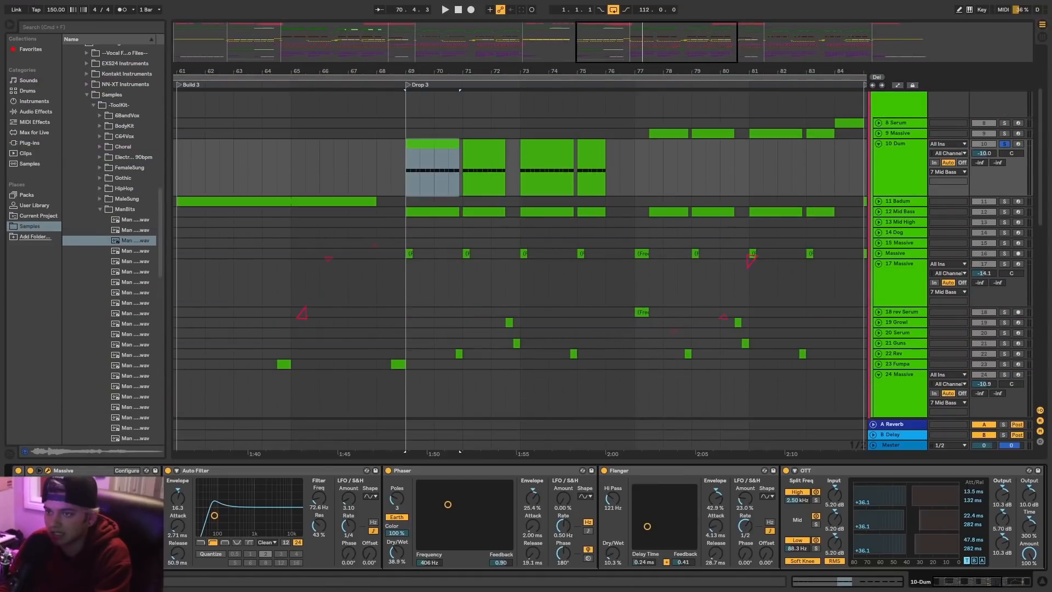
drag(880, 442, 476, 175)
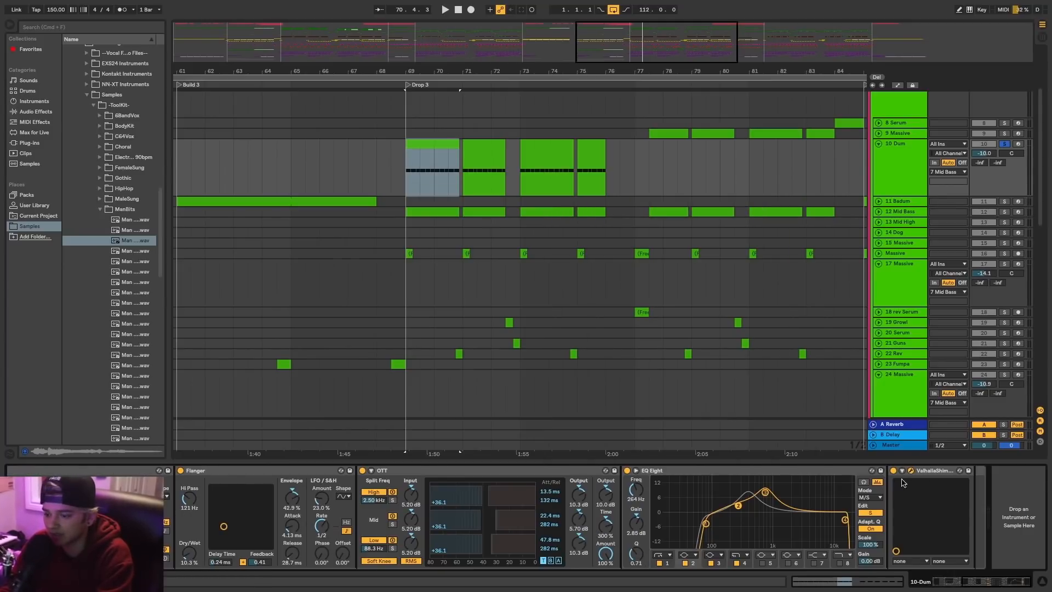
click(911, 470)
drag(883, 394, 608, 336)
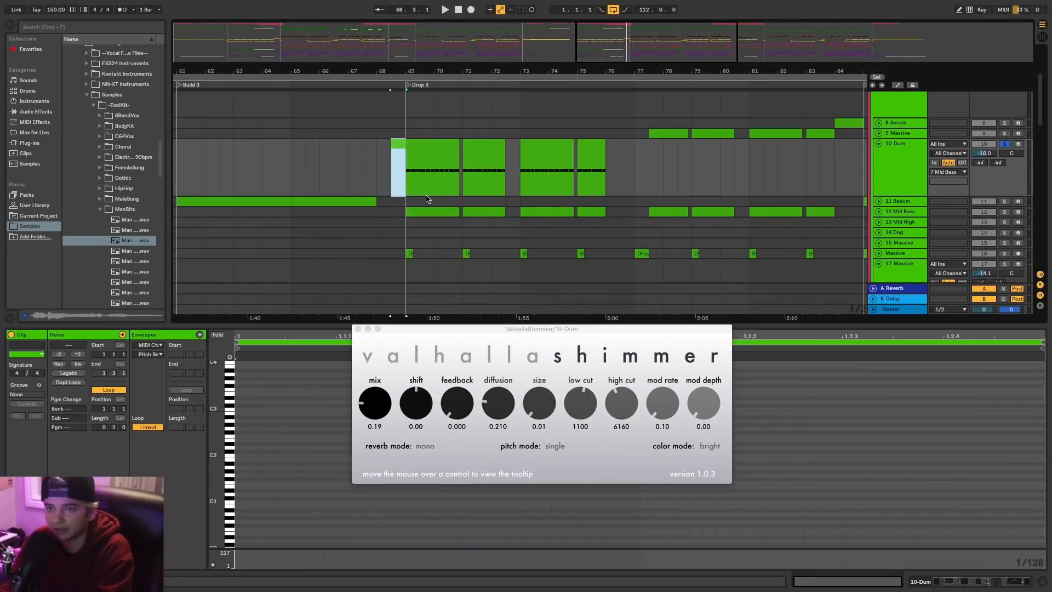
click(428, 199)
click(907, 167)
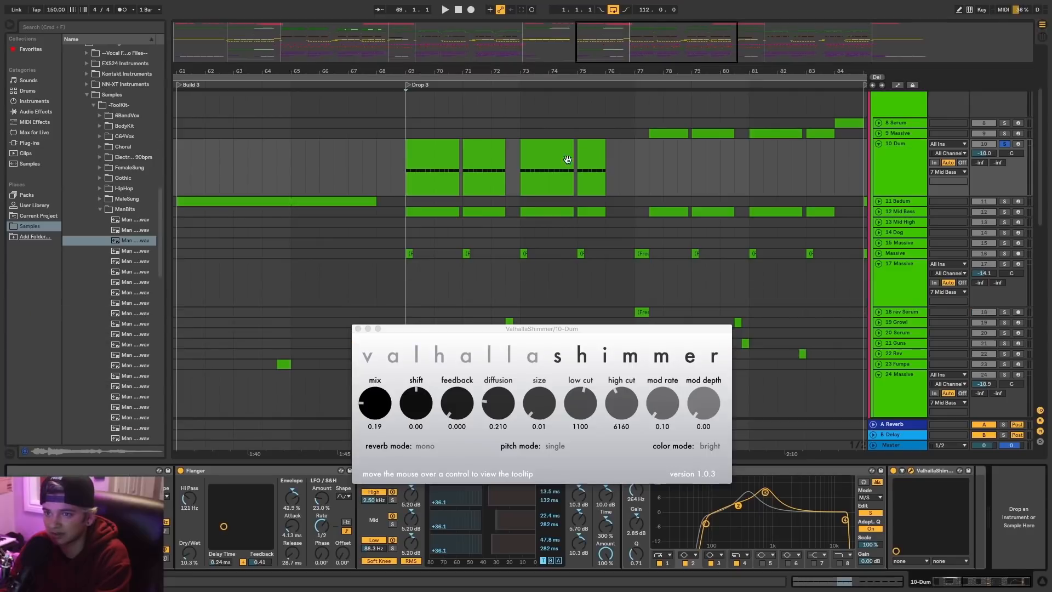
- Play the soloed 10 Dum track from Drop 3 and close the ValhallaShimmer window
key(space)
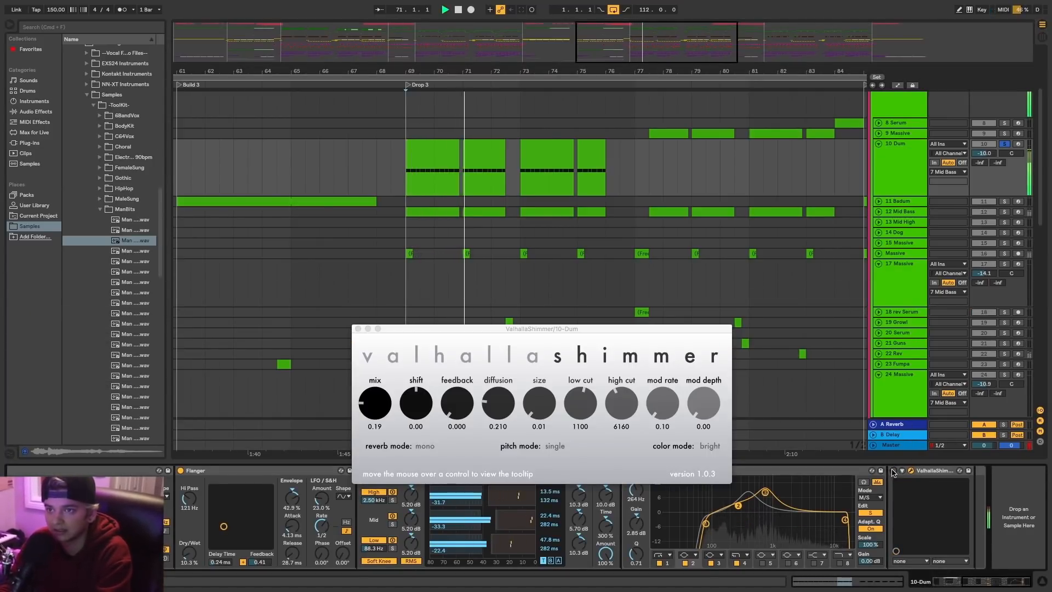
key(space)
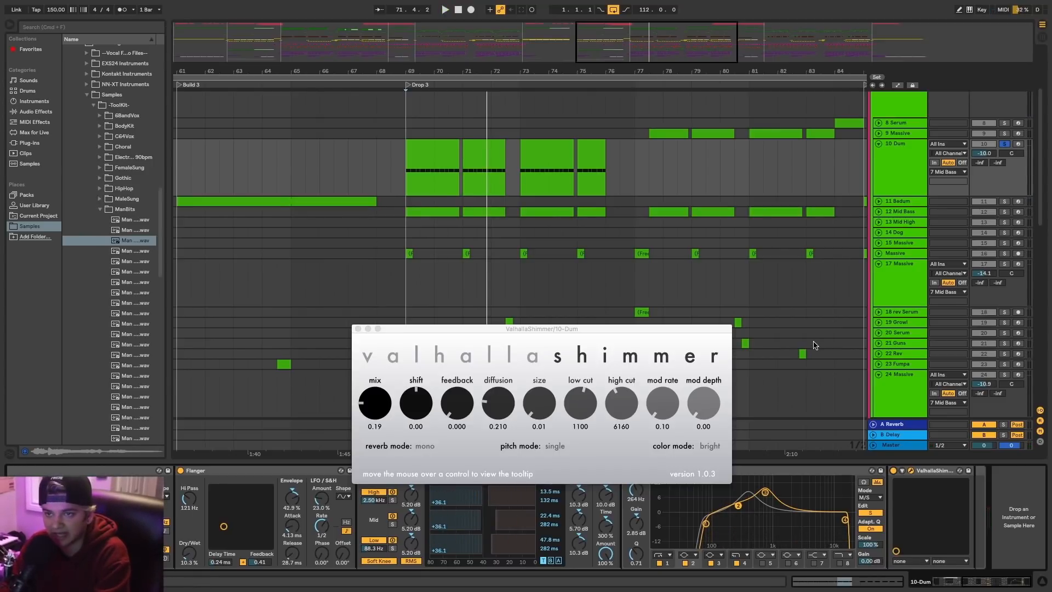
key(space)
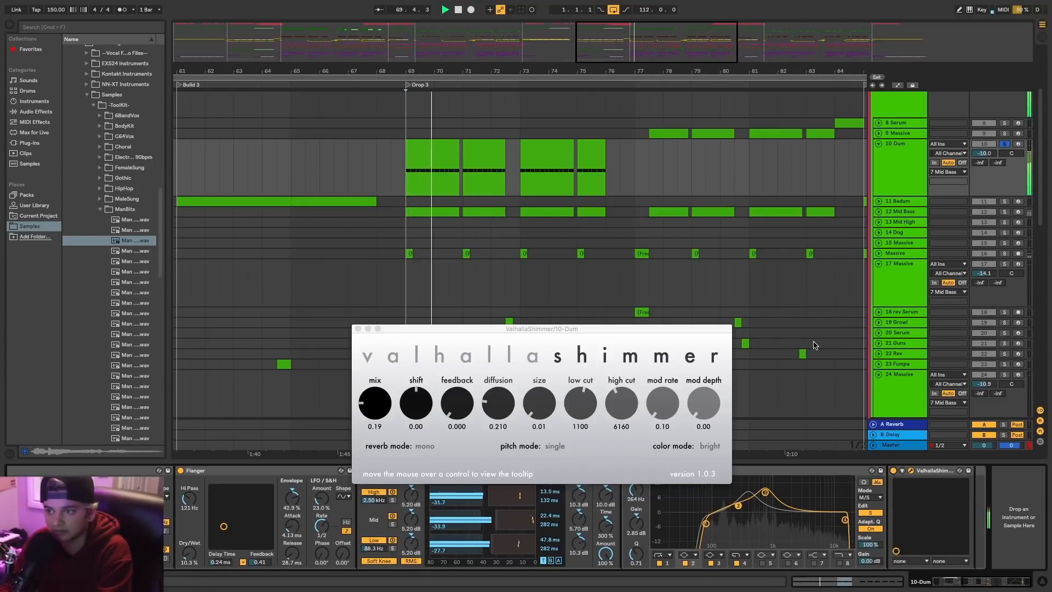
click(358, 329)
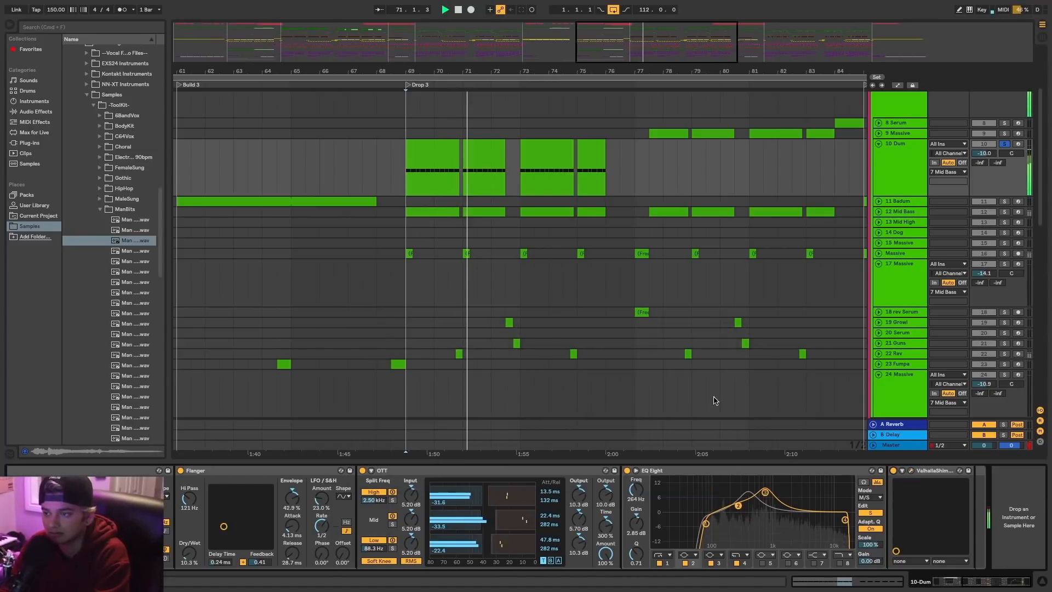
- Unfold 12 Mid Bass, solo it together with 10 Dum, and play both from the start of Drop 3
click(879, 212)
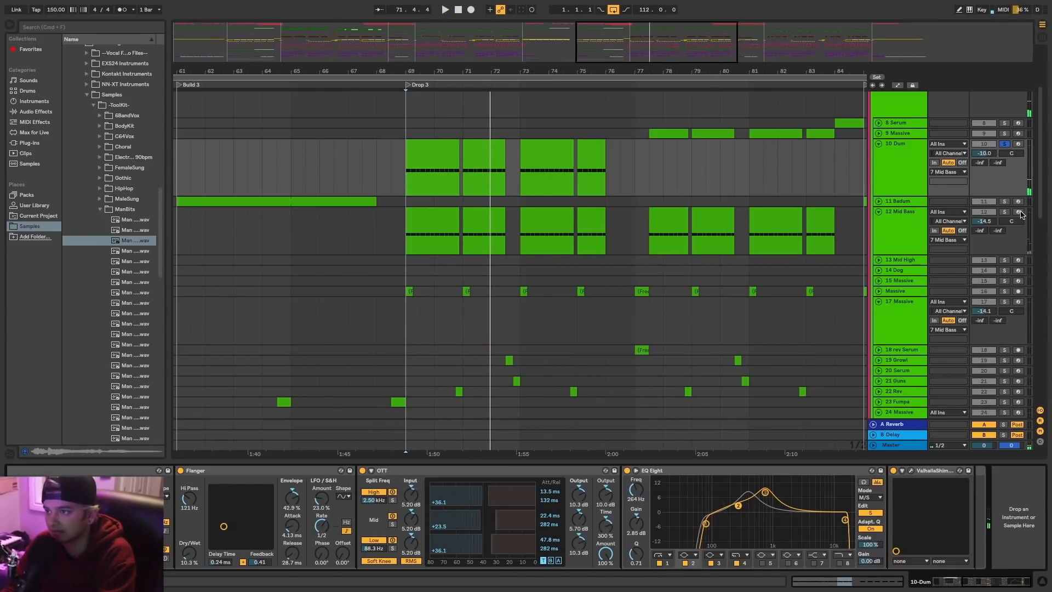
click(430, 219)
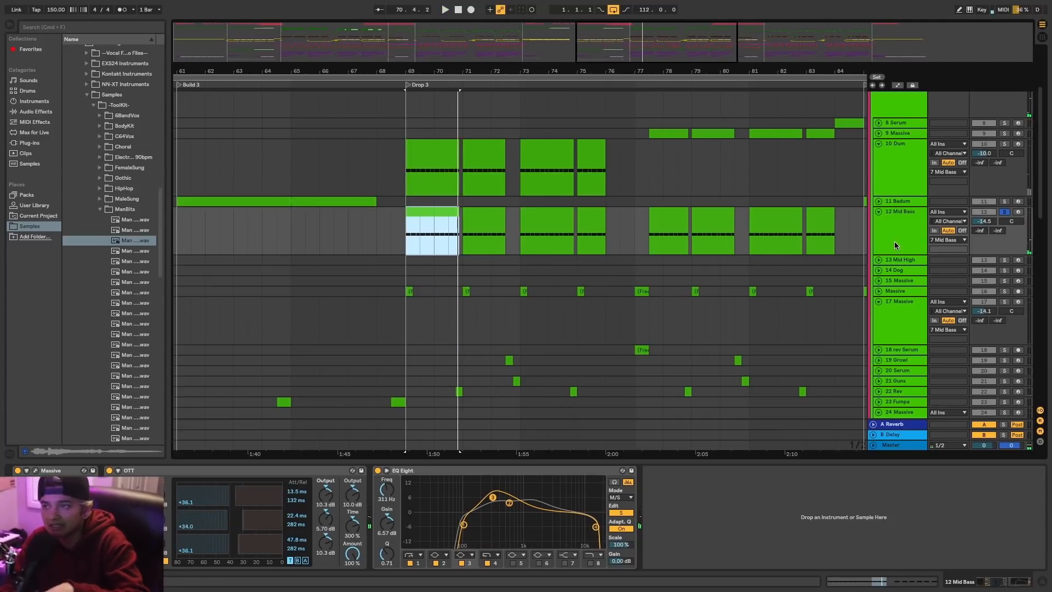
click(1003, 144)
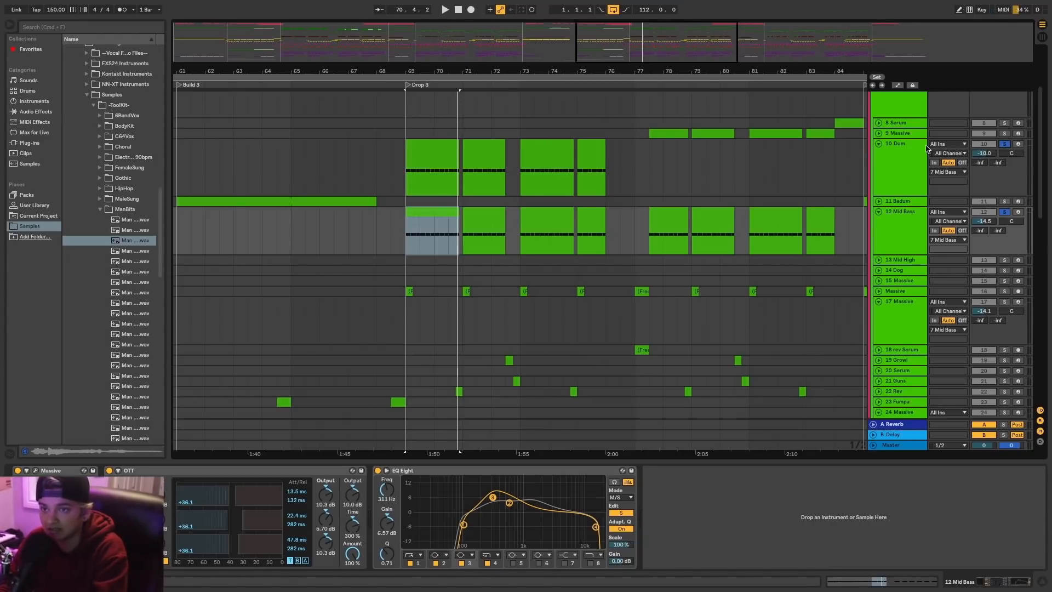
click(406, 164)
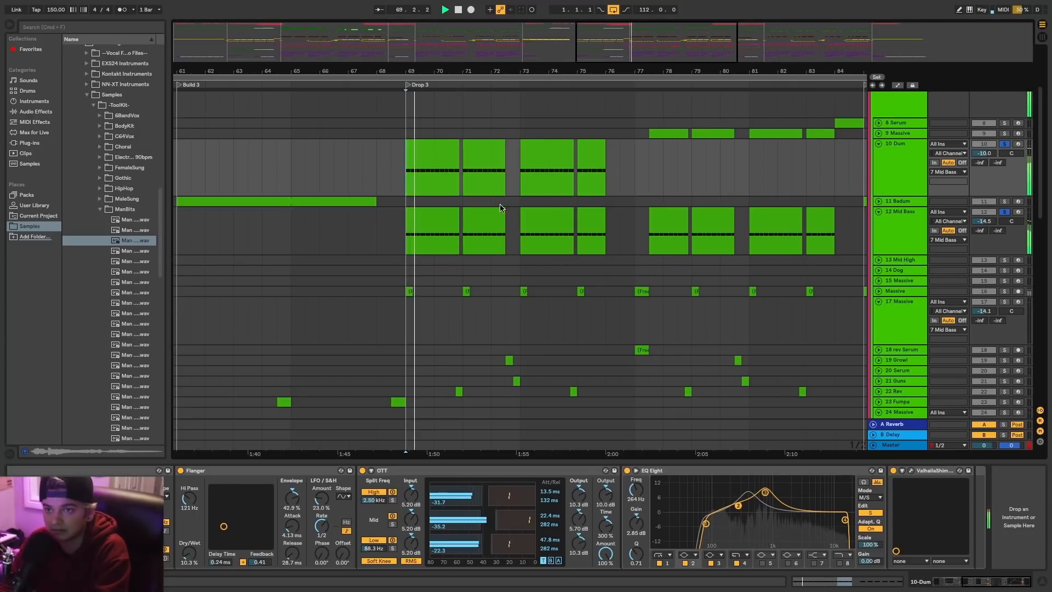
scroll(526, 208, down, 3)
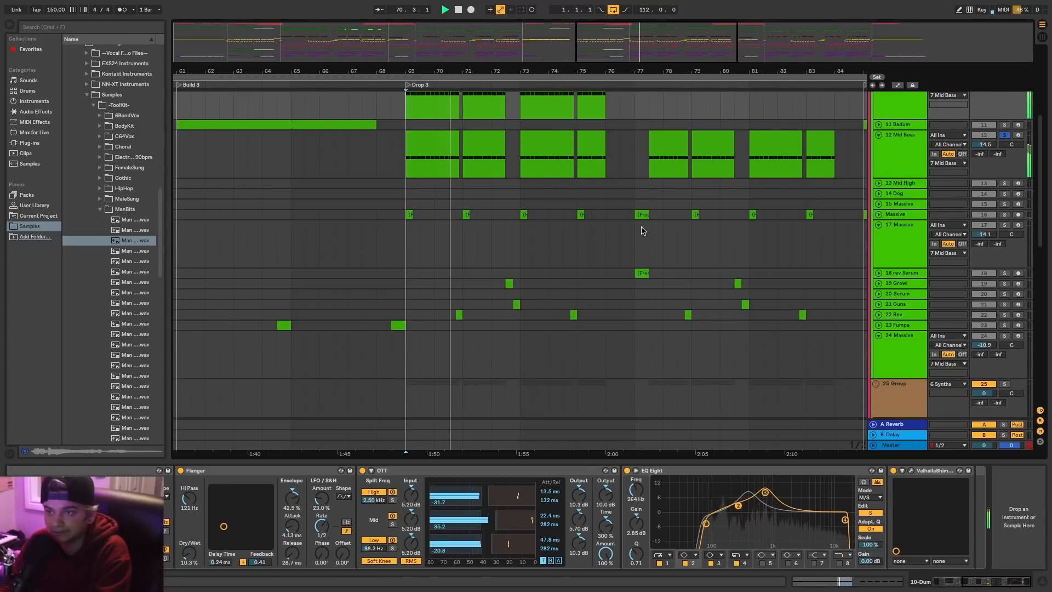
scroll(622, 277, down, 5)
scroll(564, 282, down, 8)
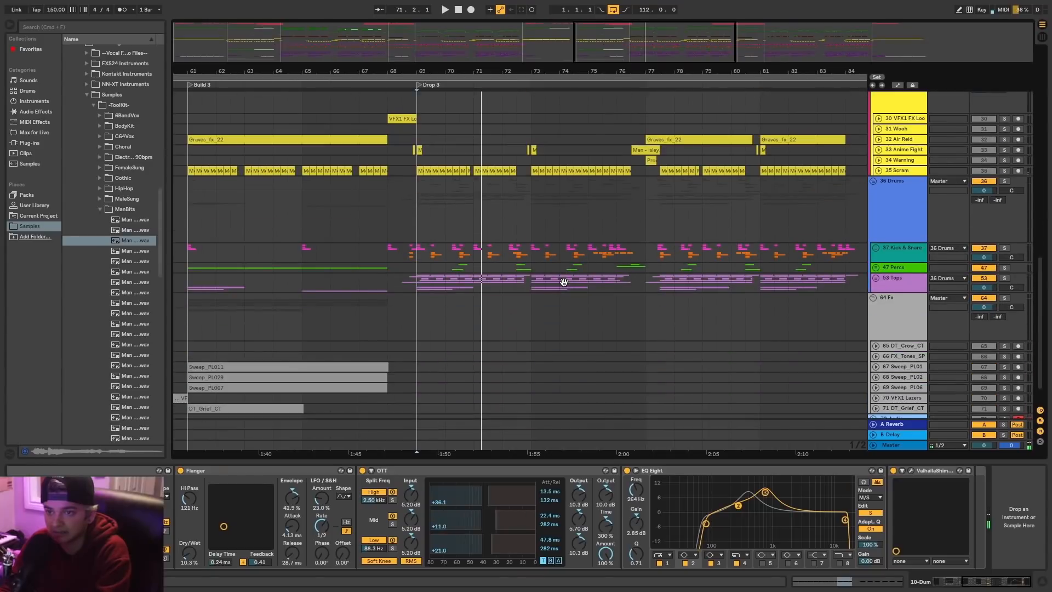
- Play the soloed 17 Massive track from the Drop 4 marker at bar 89
click(418, 258)
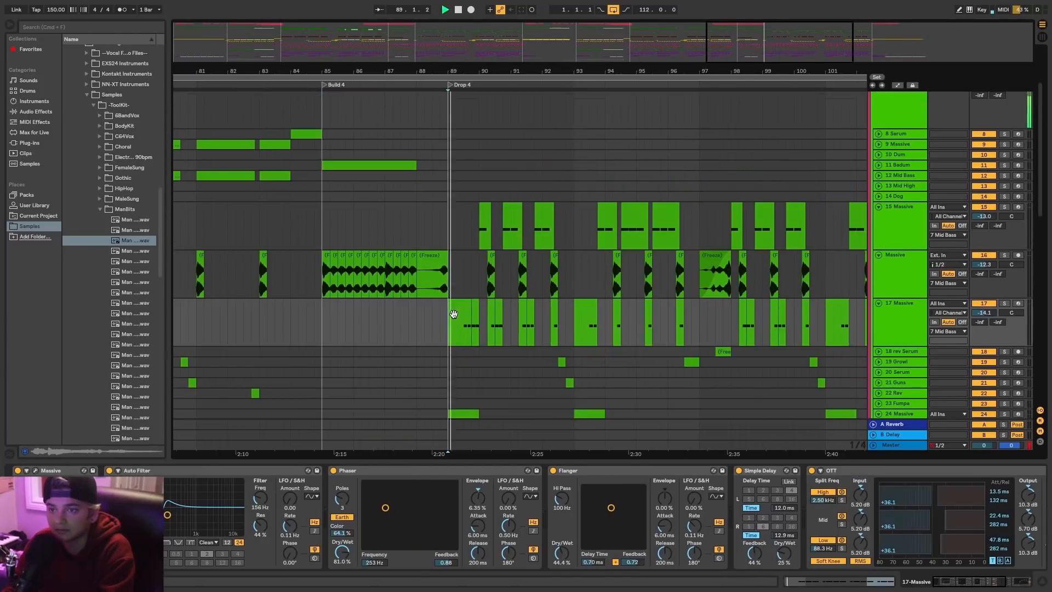
scroll(504, 320, down, 1)
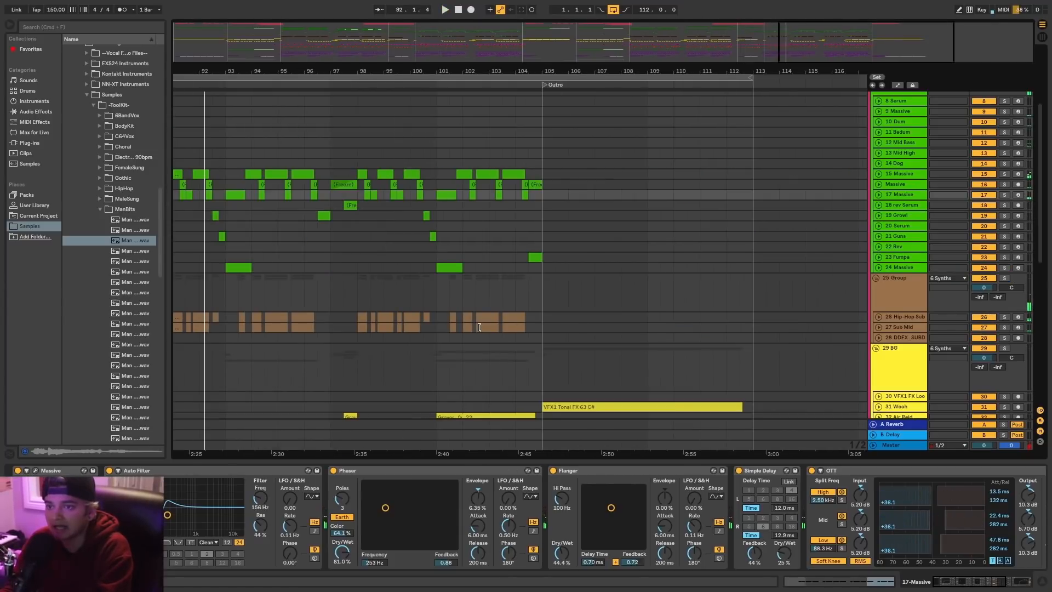
key(space)
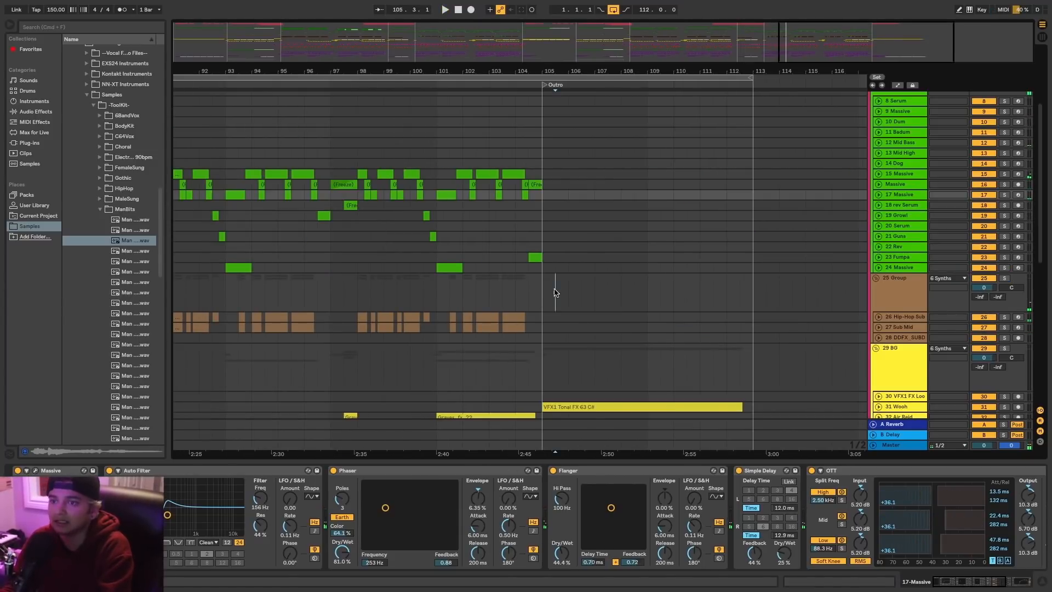
- Play the arrangement from the Outro marker at bar 105 with the background, drum and FX tracks in view
click(542, 293)
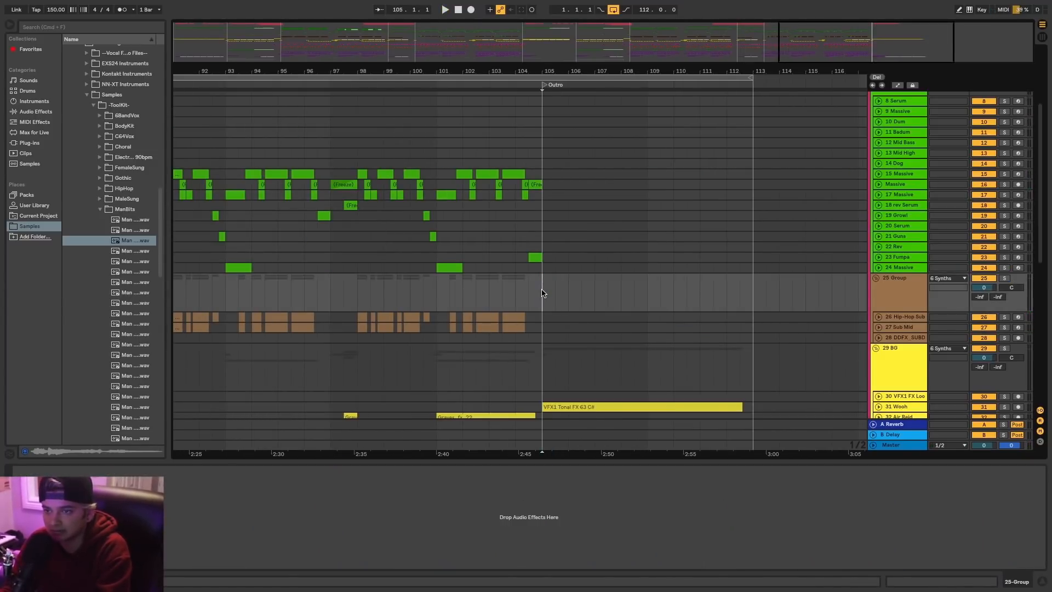
scroll(609, 305, down, 9)
drag(579, 71, 579, 64)
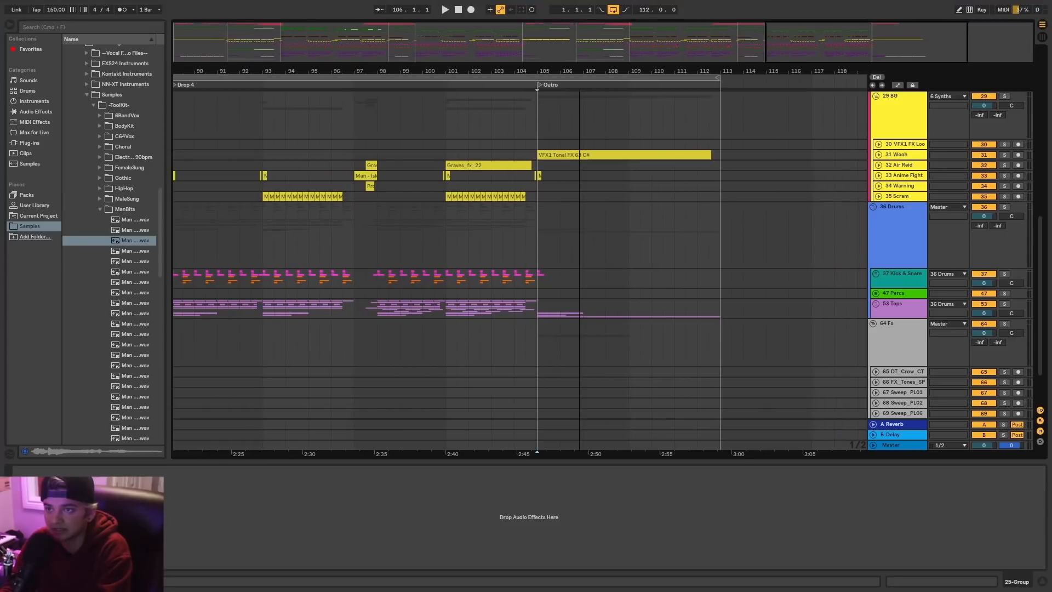
click(535, 106)
key(space)
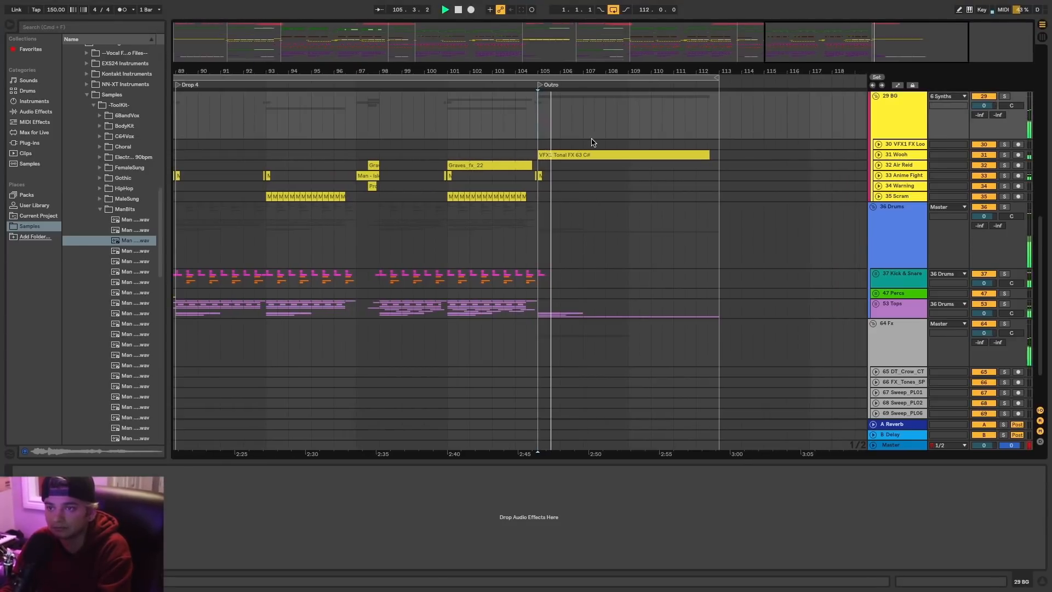
- Unfold the 53 Tops group, inspect the C Bell Riding clip's sample during Outro playback, and hide the clip view
scroll(758, 230, up, 2)
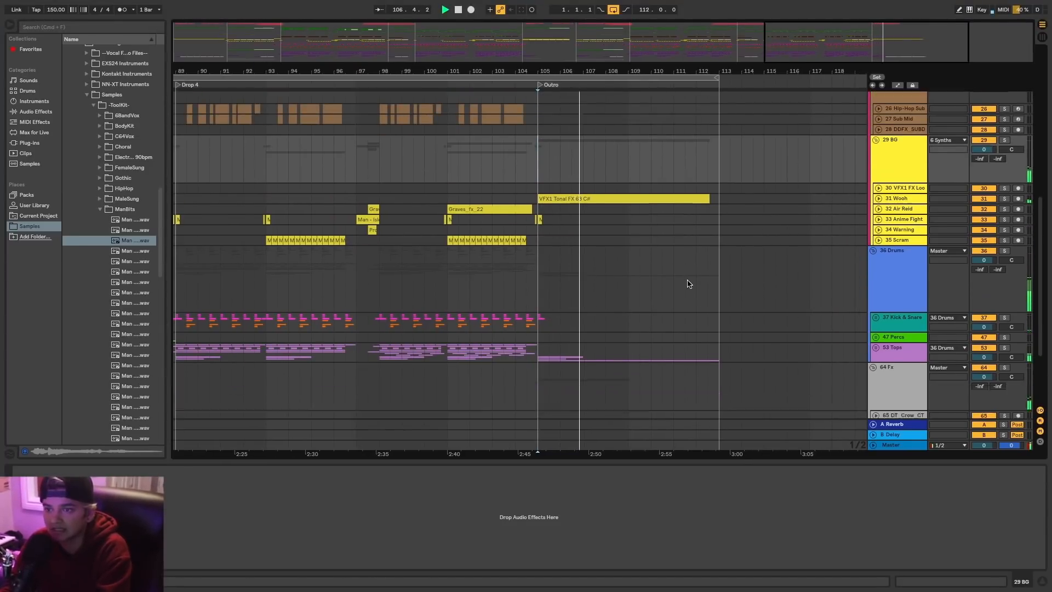
scroll(689, 283, down, 5)
click(875, 249)
scroll(664, 317, down, 6)
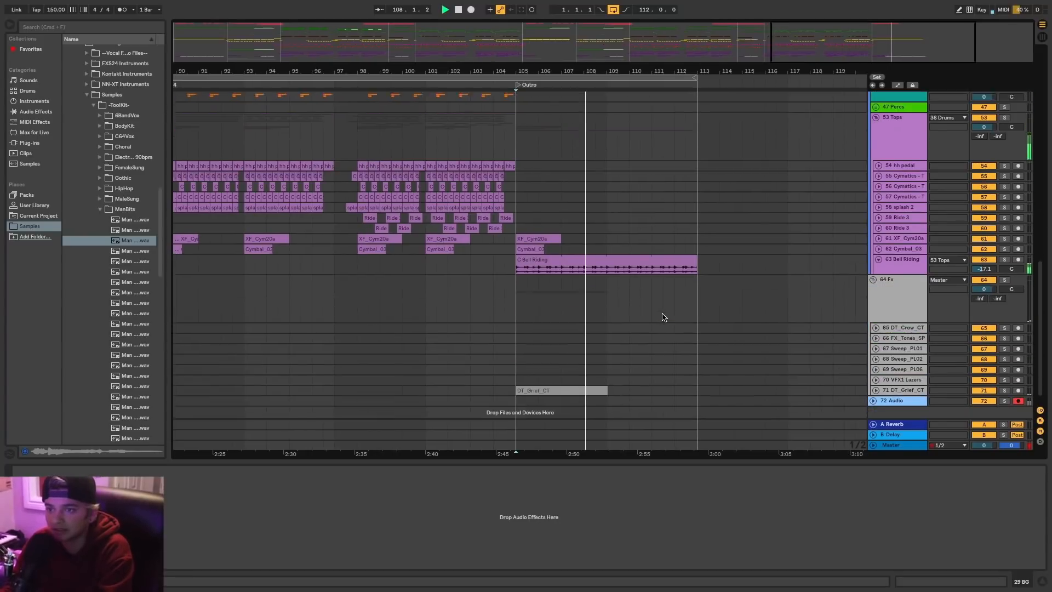
scroll(662, 317, down, 1)
double_click(575, 250)
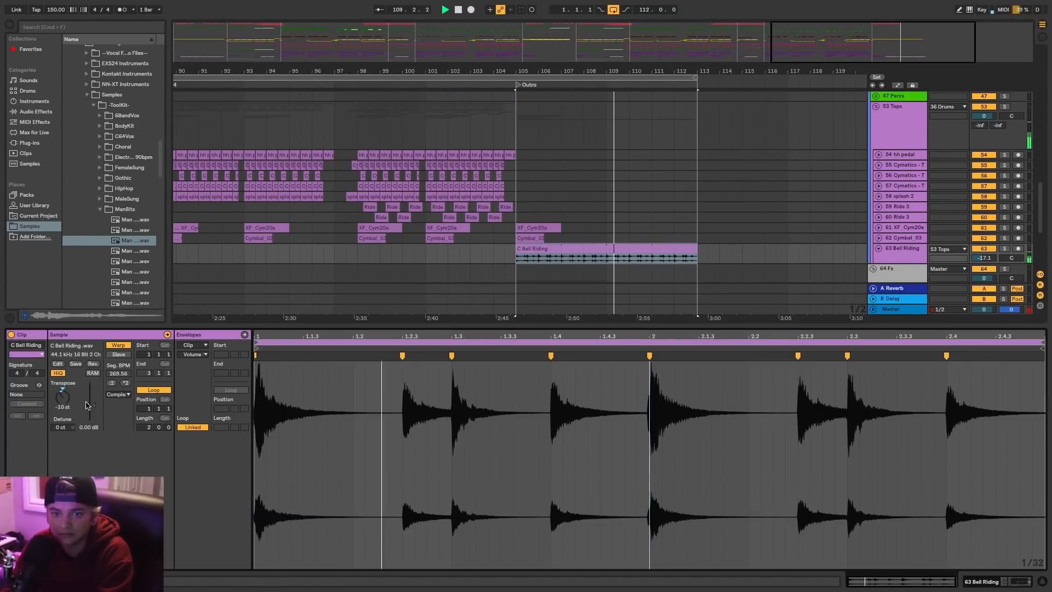
click(1043, 582)
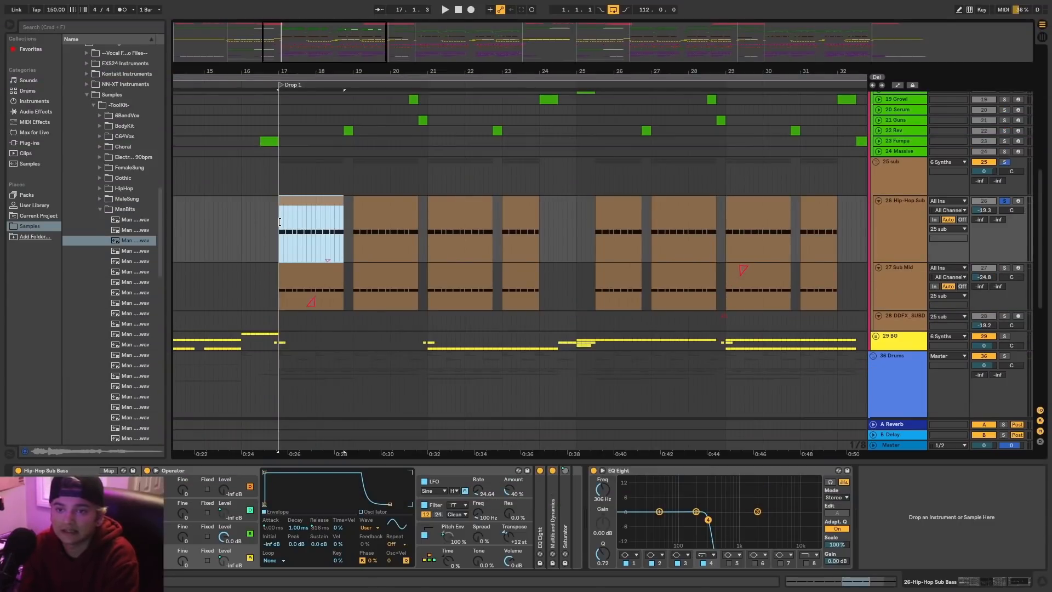
- Widen the browser and search the Instruments category for "hip hop" to locate the Hip-Hop Sub Bass.adg preset
click(87, 95)
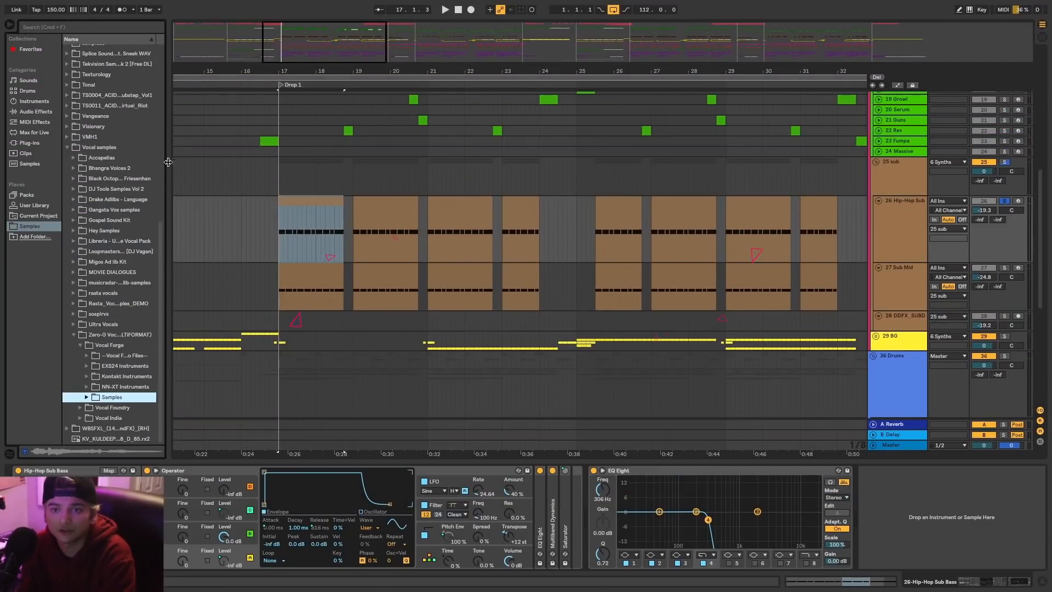
drag(168, 163, 196, 171)
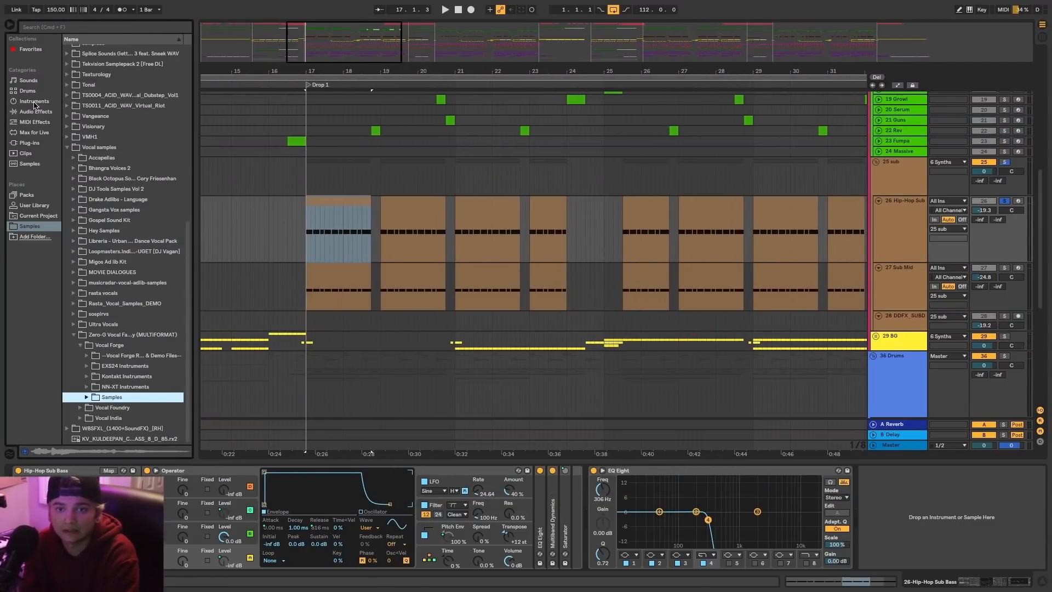
click(34, 103)
click(119, 26)
text(hip hop)
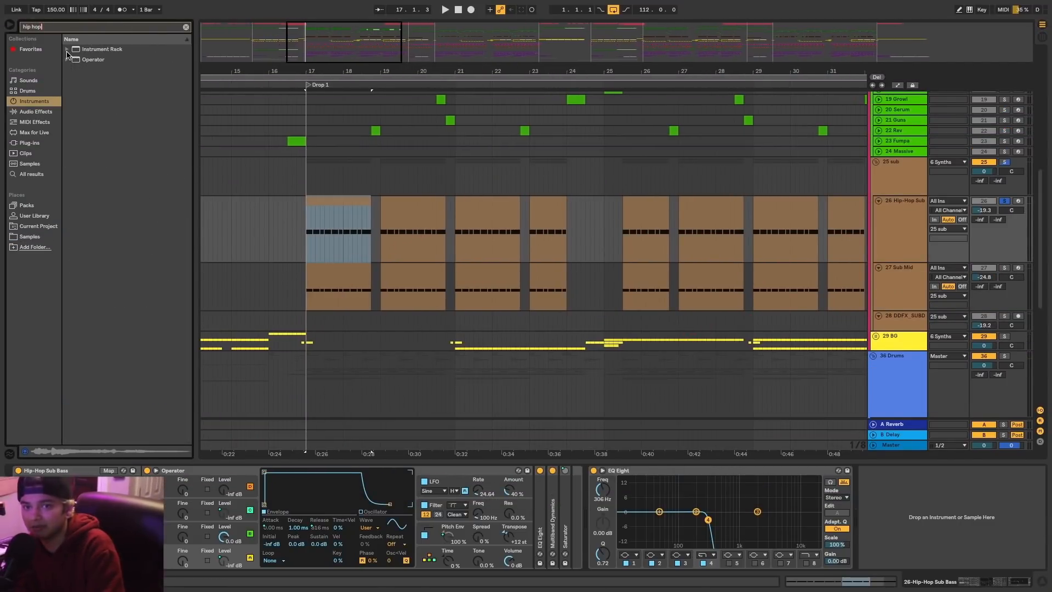
click(67, 50)
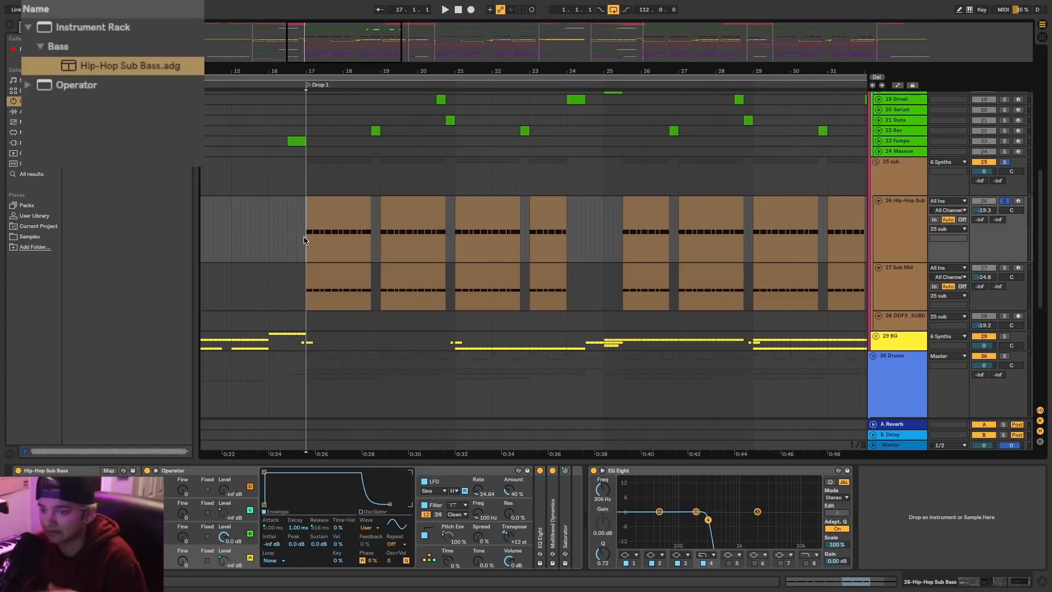
- Show Operator's global and pitch envelope settings on 26 Hip-Hop Sub, highlight its EQ Eight, and select its first Drop 1 clip
click(430, 560)
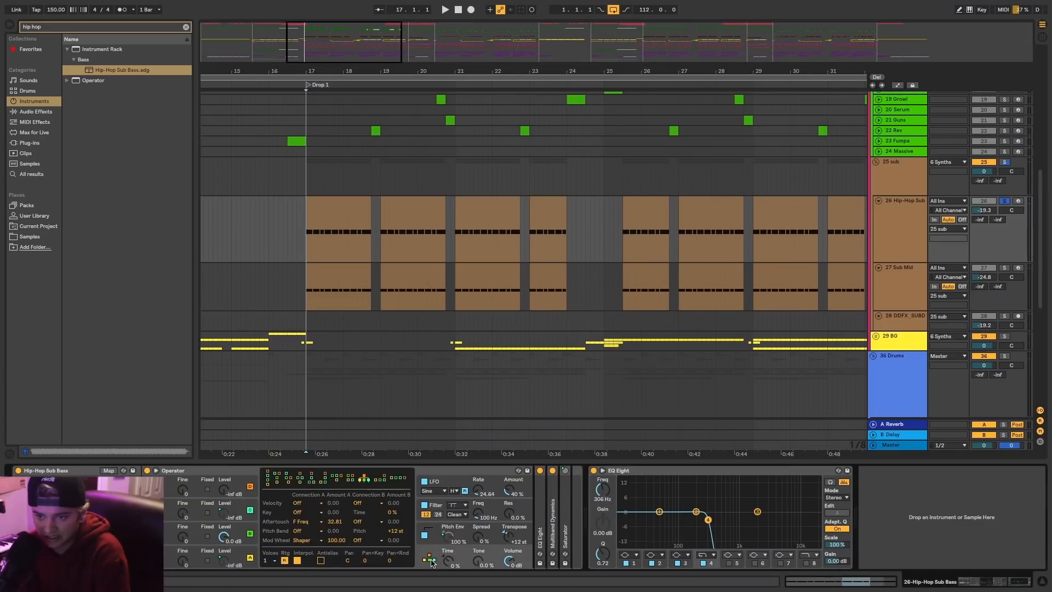
click(429, 529)
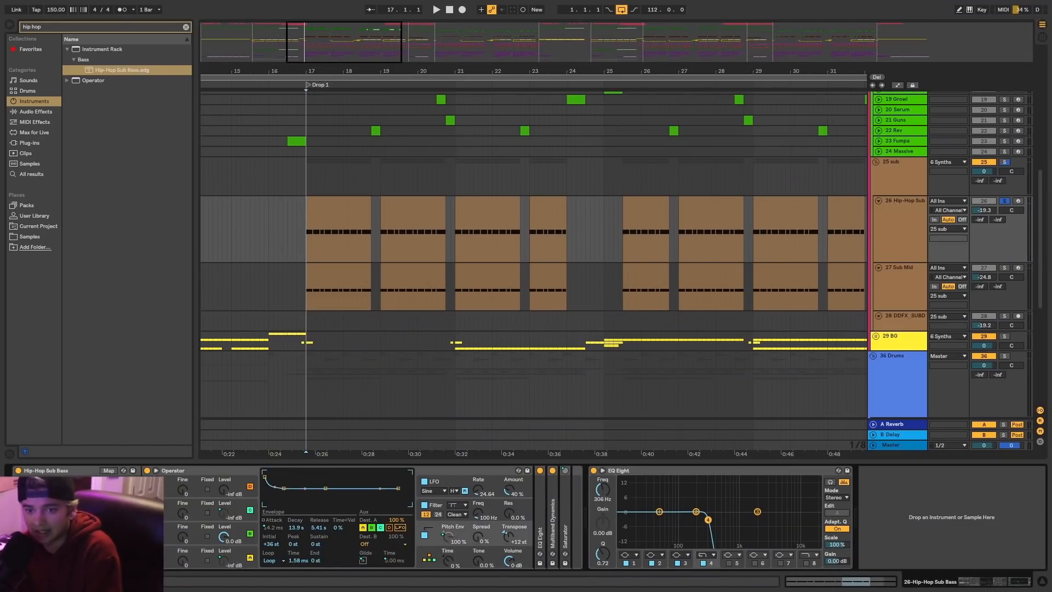
click(676, 470)
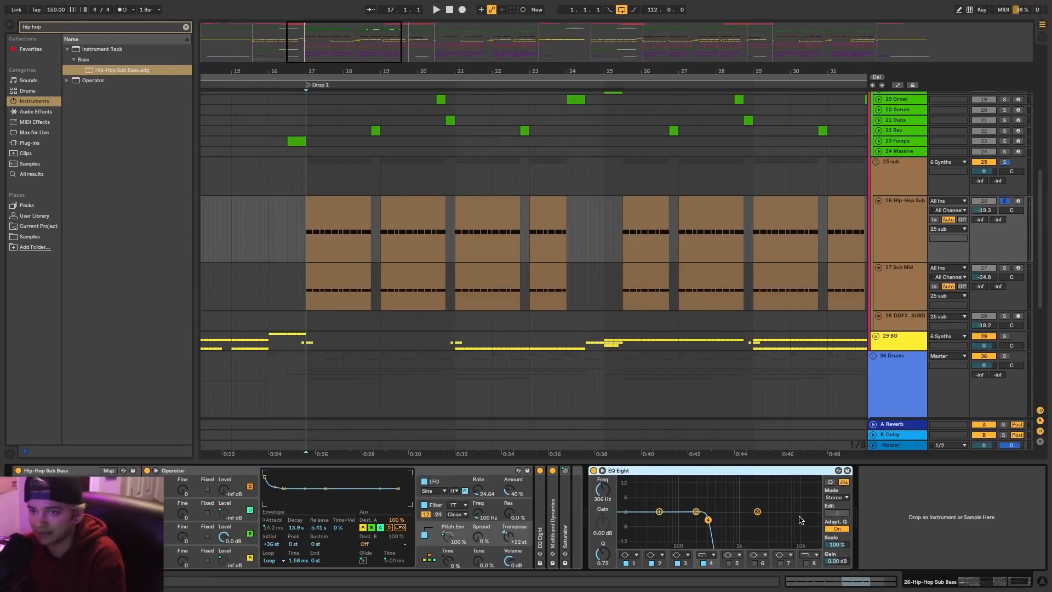
drag(308, 225, 371, 226)
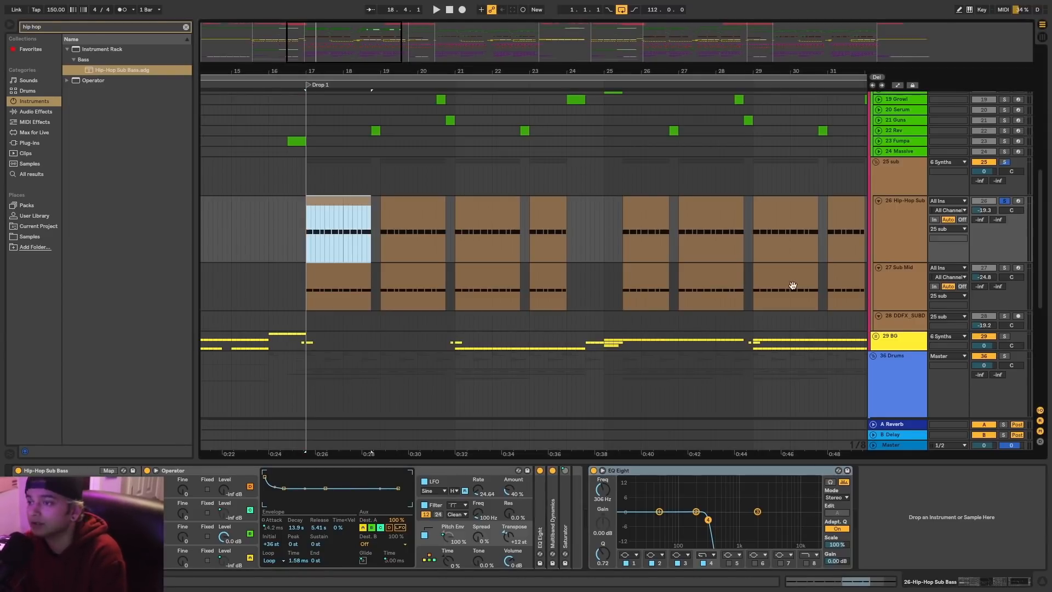
- Solo 27 Sub Mid and play its first clip from the start of Drop 1 with its device chain shown
click(1005, 269)
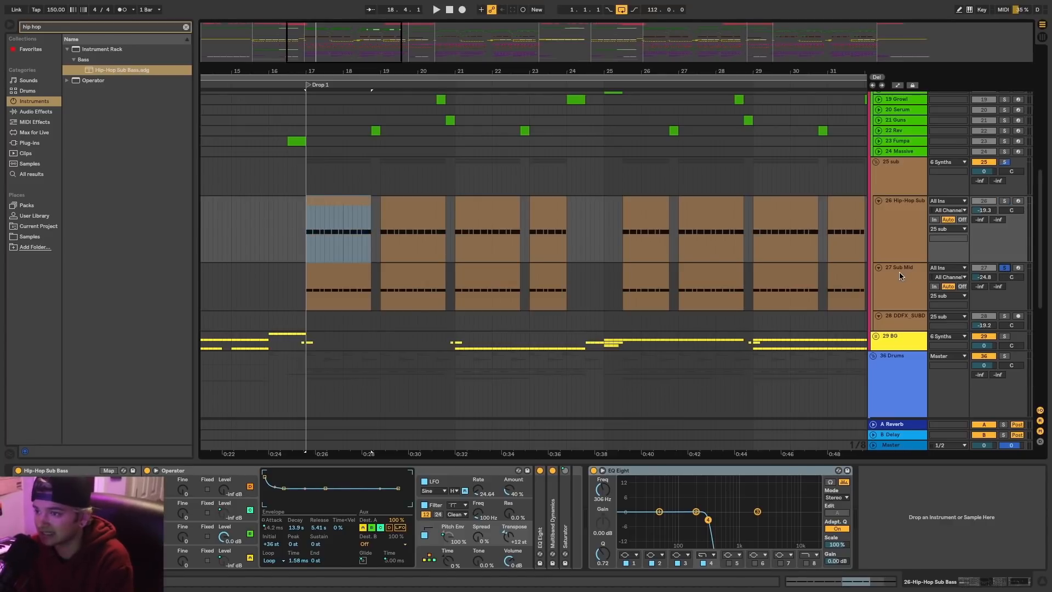
click(900, 274)
click(319, 265)
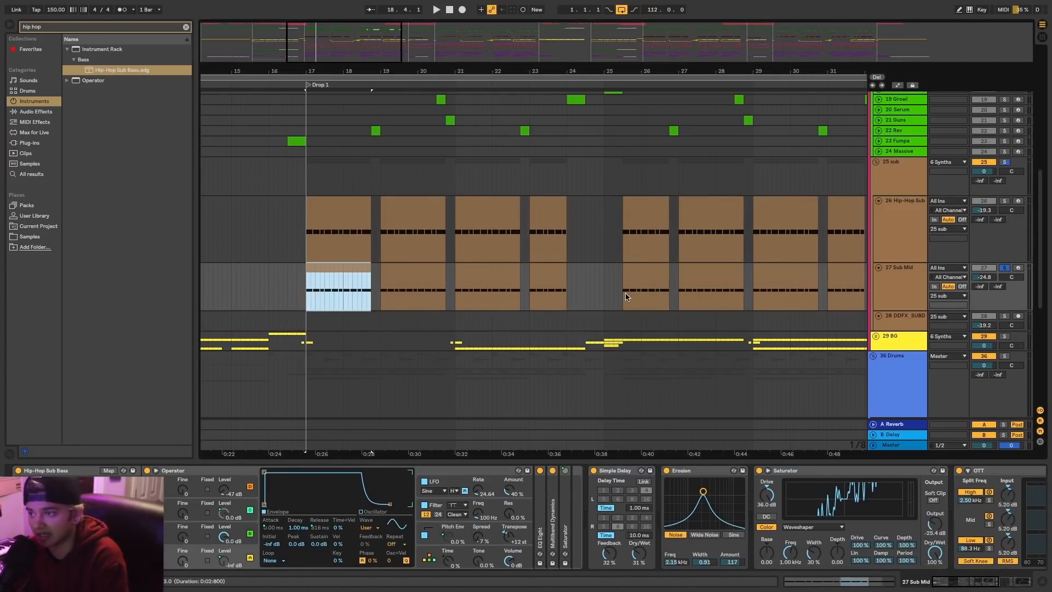
key(space)
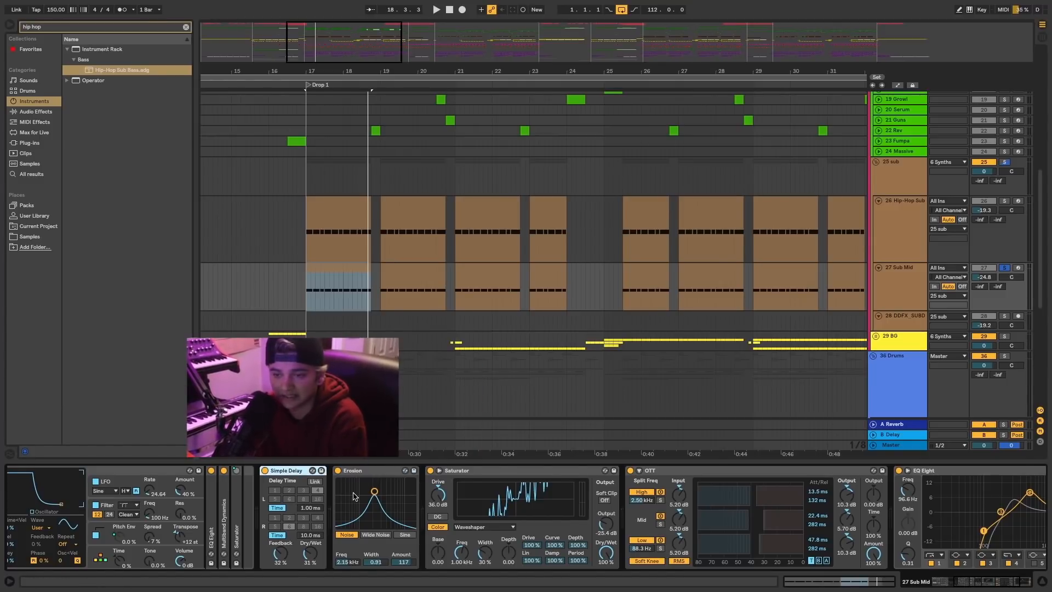
- Examine the Saturator, OTT and EQ Eight devices in 27 Sub Mid's effect chain
click(503, 482)
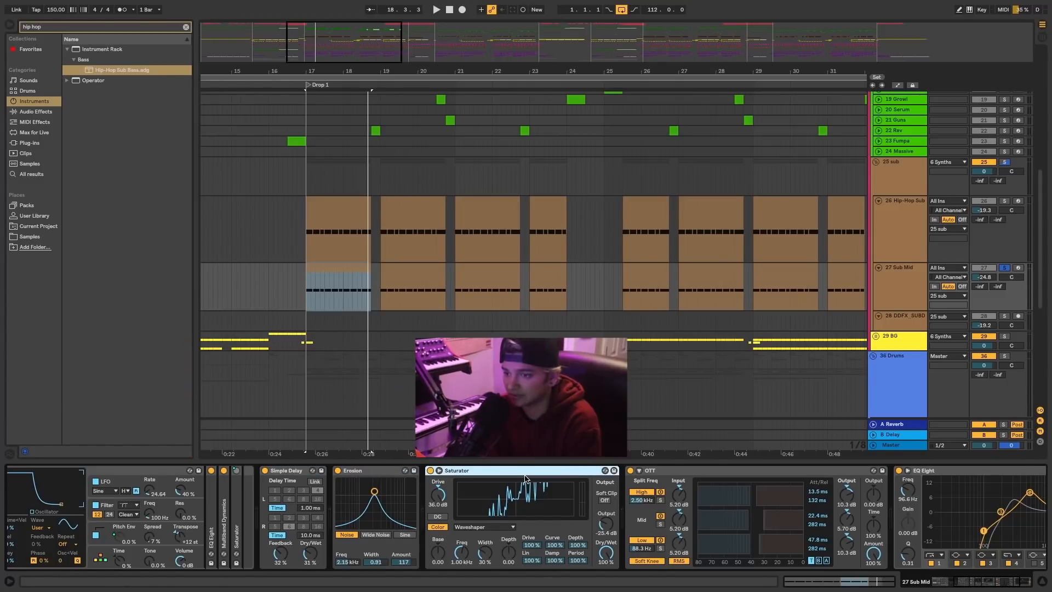
scroll(515, 491, right, 4)
click(618, 472)
scroll(617, 471, right, 2)
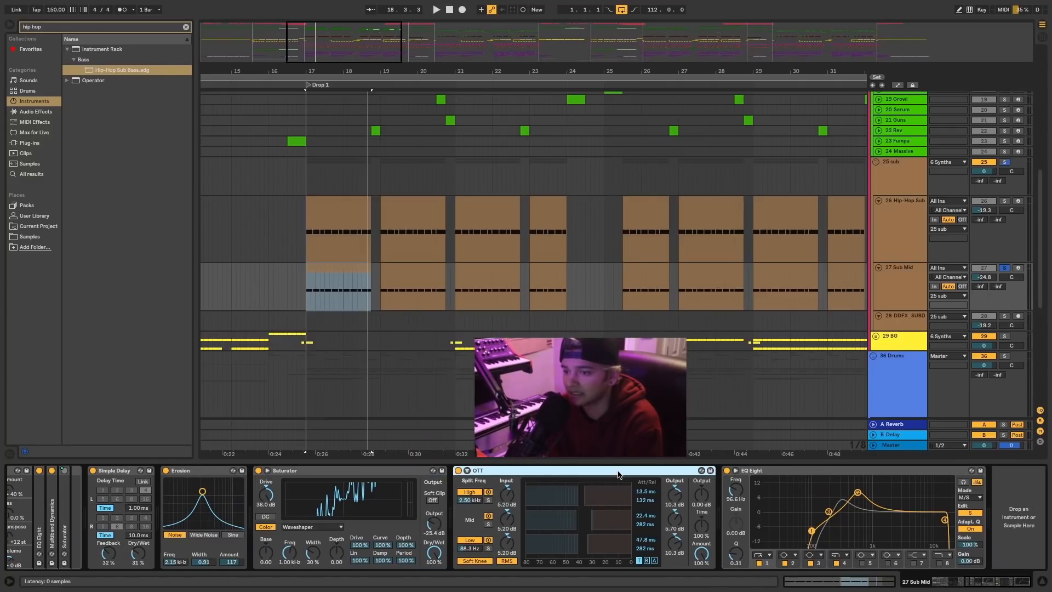
click(865, 471)
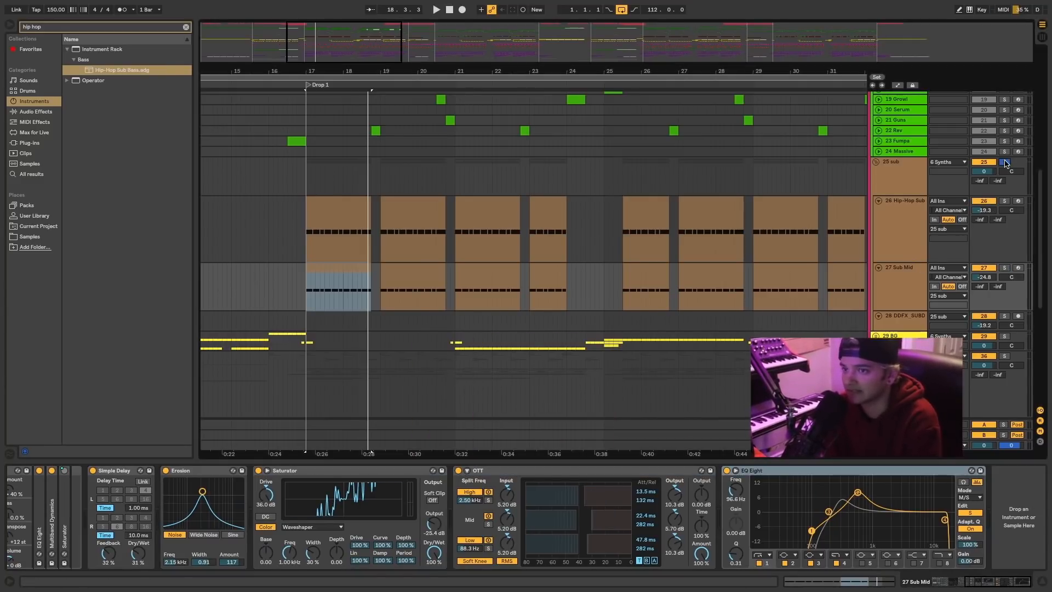
- Play the soloed 25 sub group from the start of Drop 1, and stop playback
click(308, 182)
key(space)
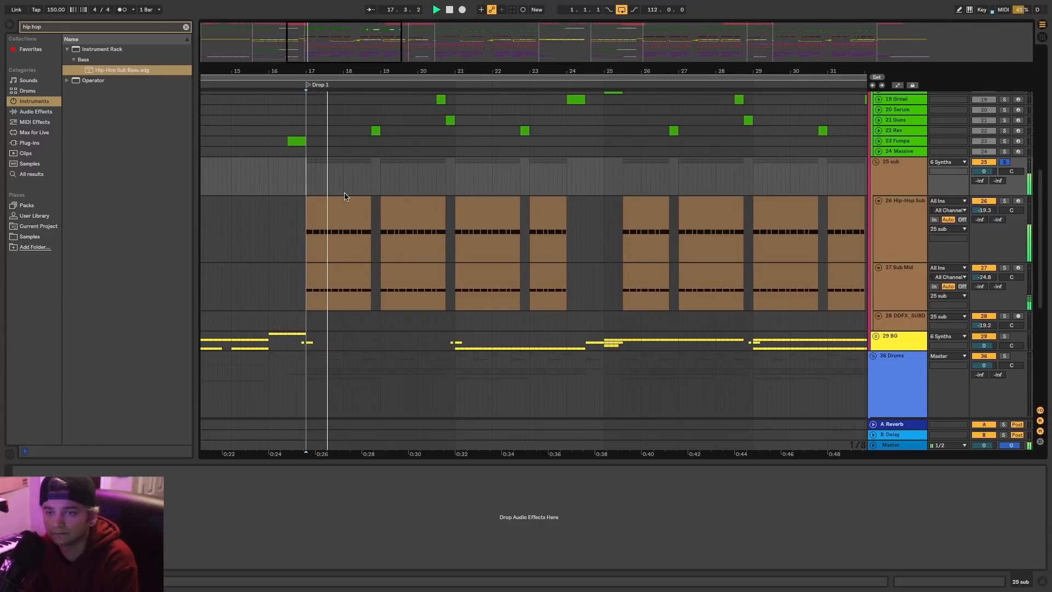
key(space)
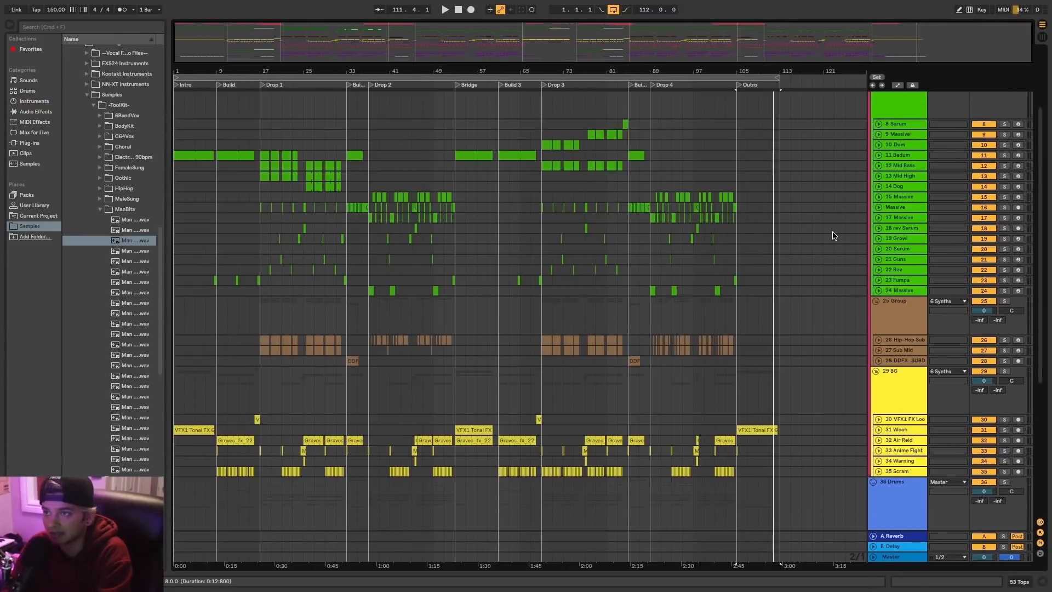
- Fold the 7 Mid Bass group and the 25 Group bass tracks in the full arrangement
scroll(877, 219, up, 3)
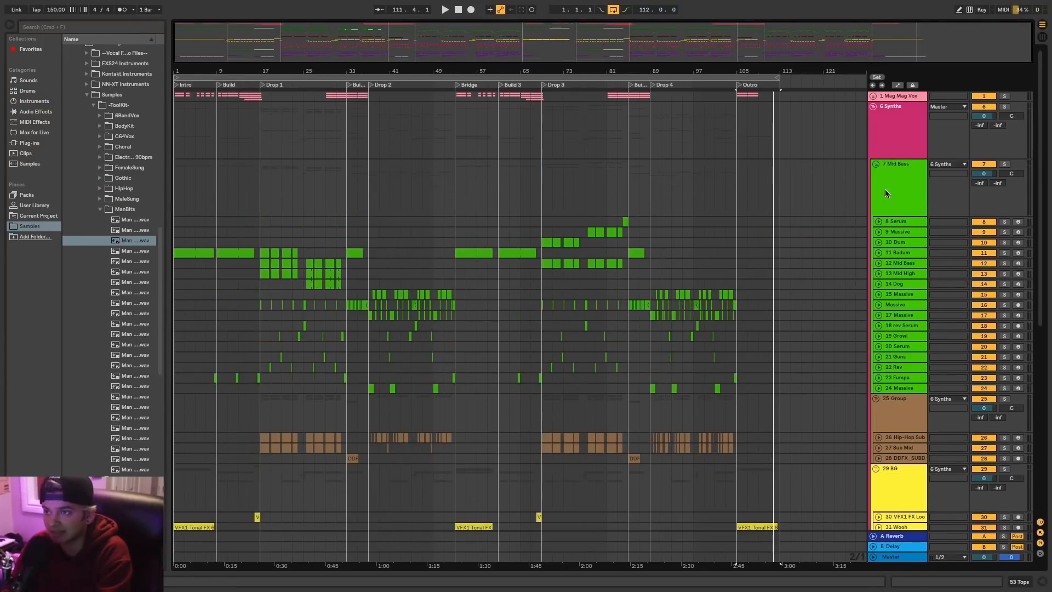
click(876, 163)
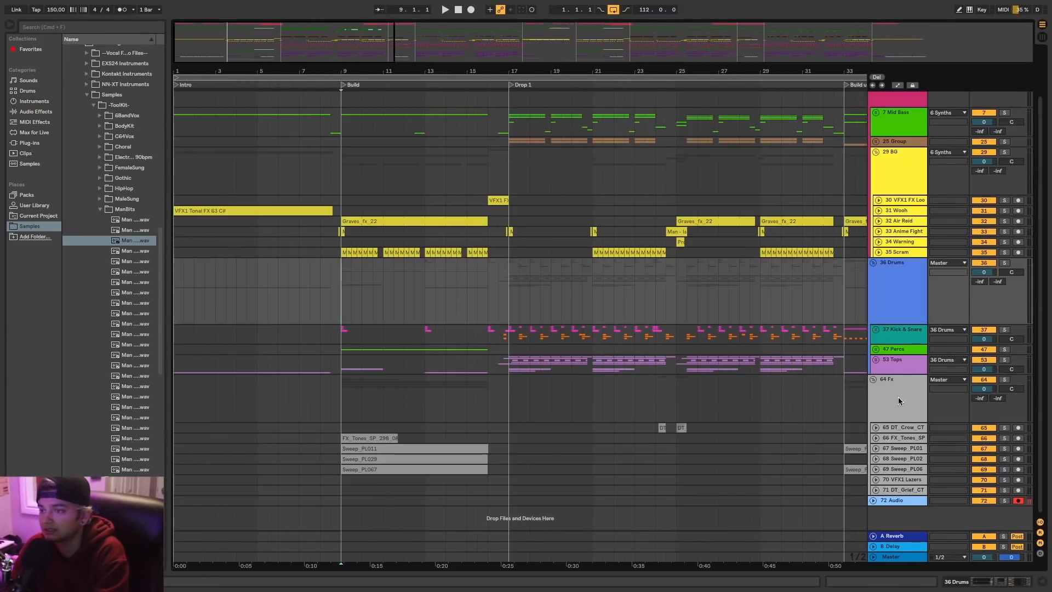
click(899, 397)
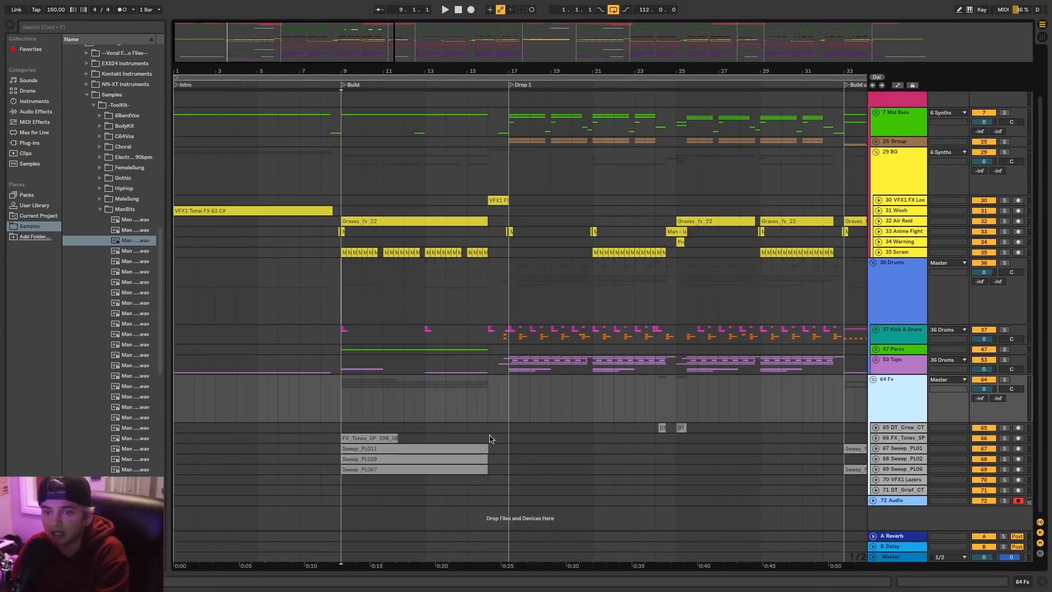
- Examine the 64 Fx group's clips from the Build through Build 3, placing the playback start within the group
click(340, 409)
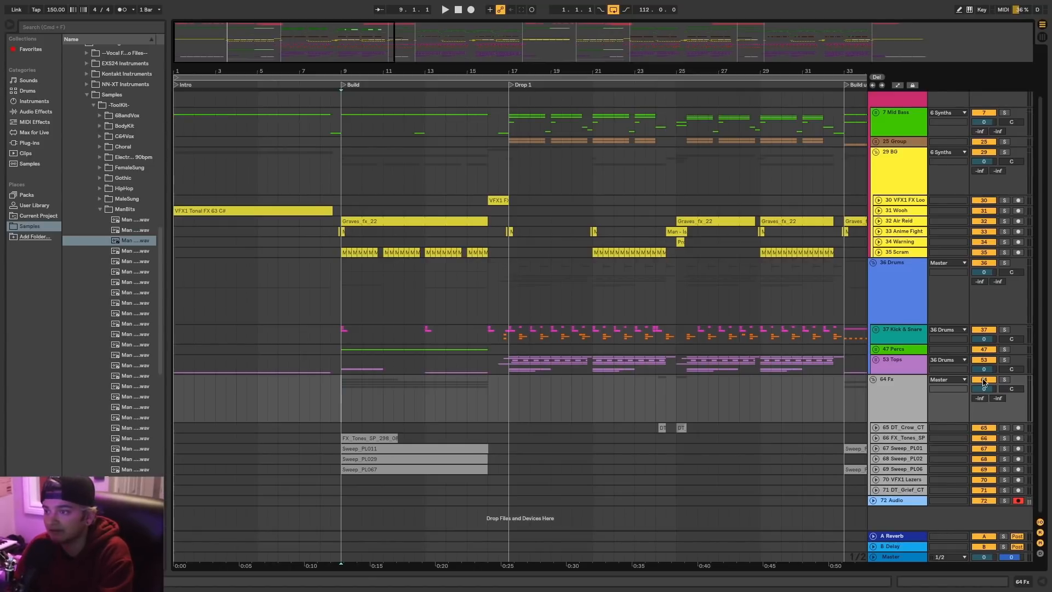
scroll(510, 403, right, 2)
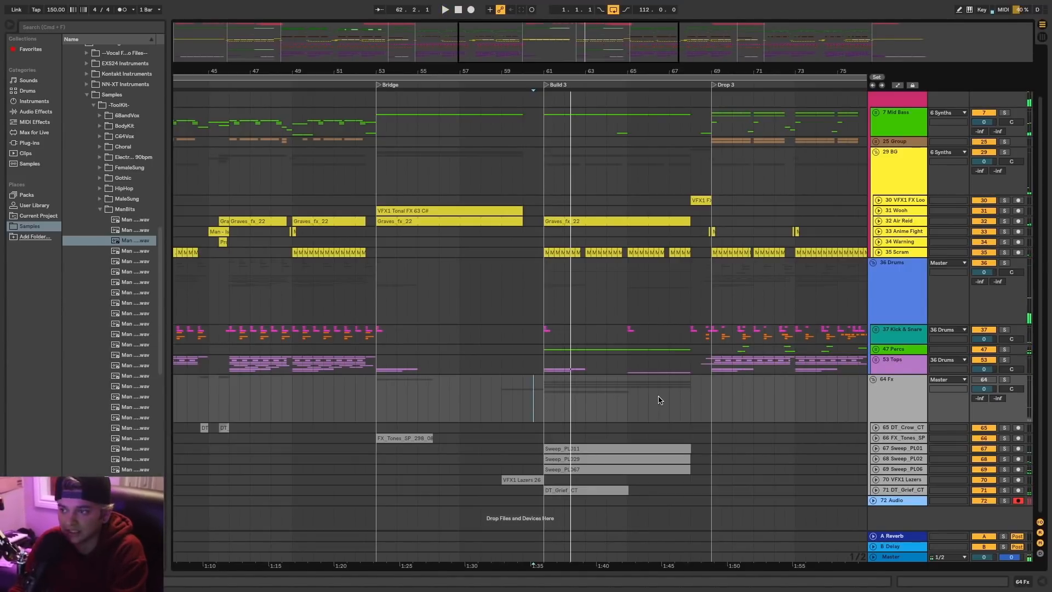
click(488, 406)
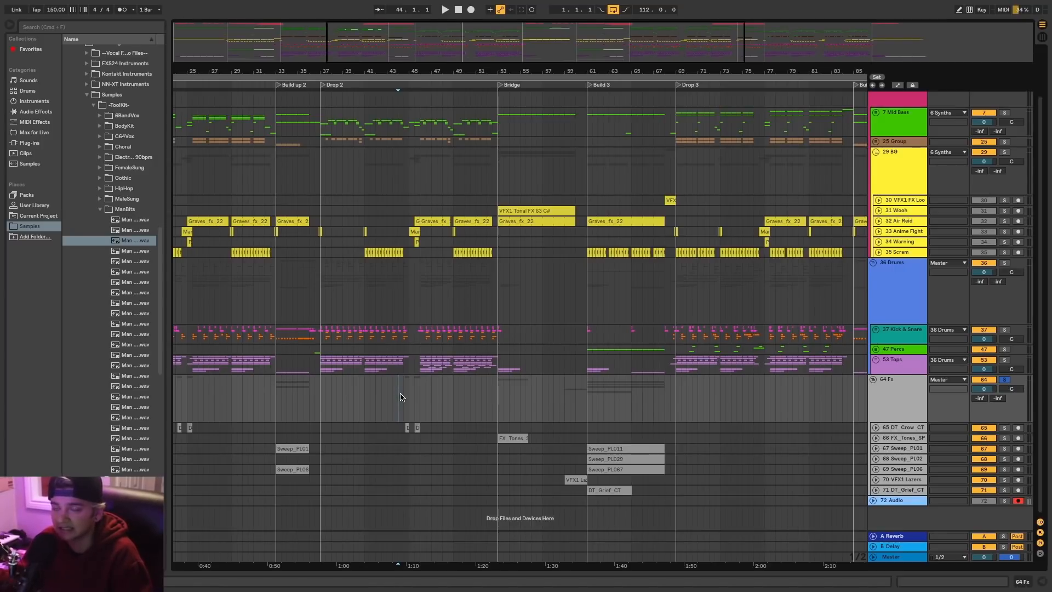
- Review how all track groups are arranged across Drop 3, Build 4 and Drop 4
scroll(400, 397, up, 3)
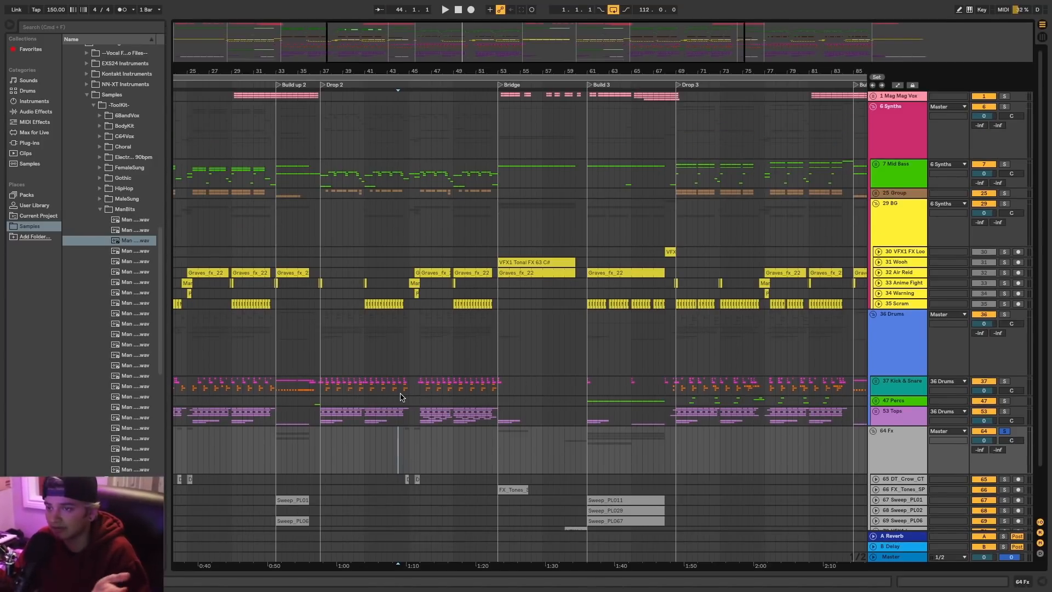
scroll(400, 397, down, 3)
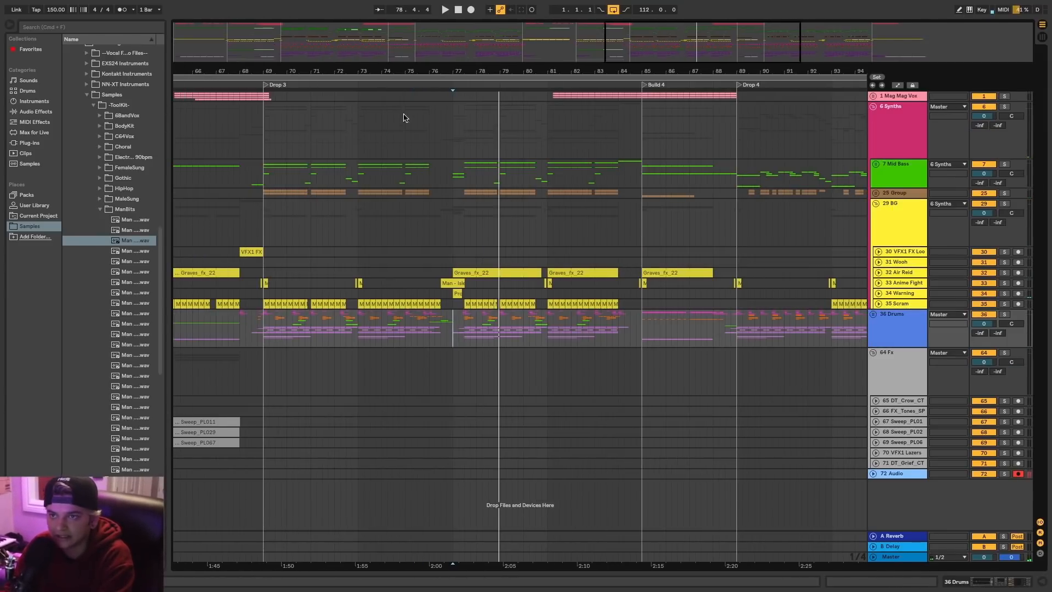
drag(410, 70, 576, 69)
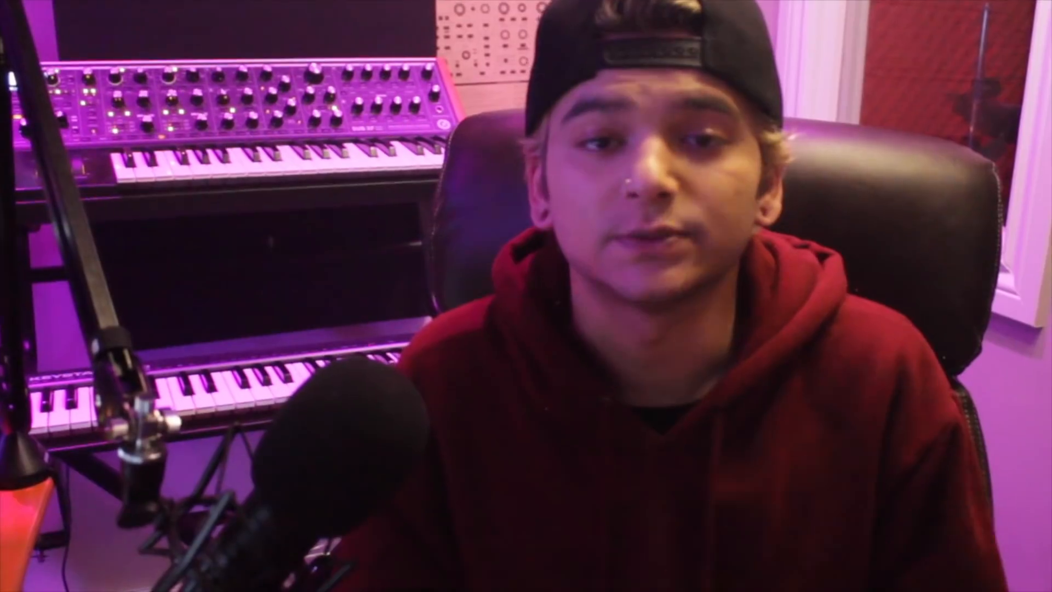